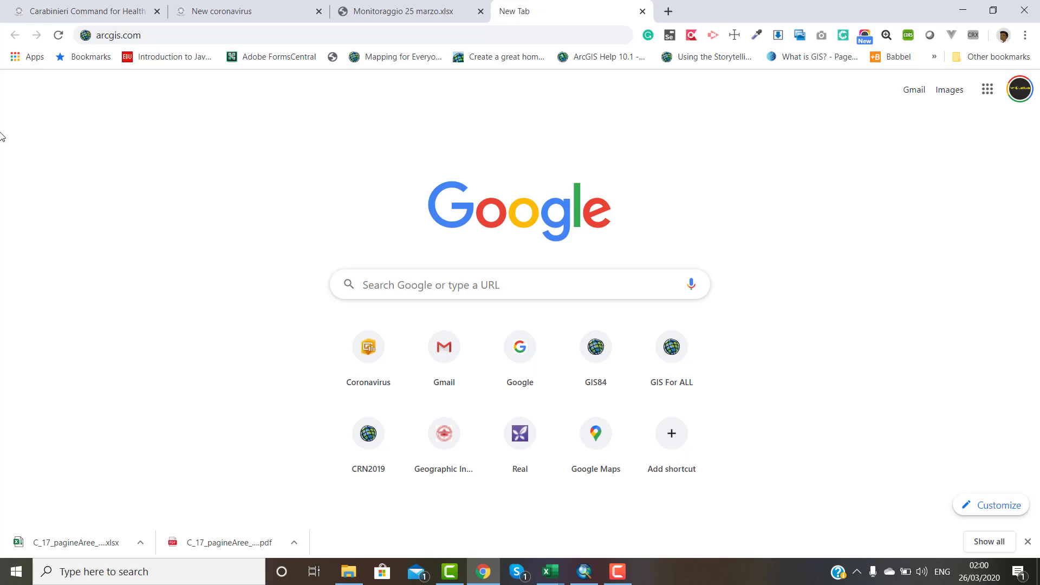
From the Carabinieri tab, open the Ministry of Health's New coronavirus page (salute.gov.it/nuovocoronavirus).
click(103, 15)
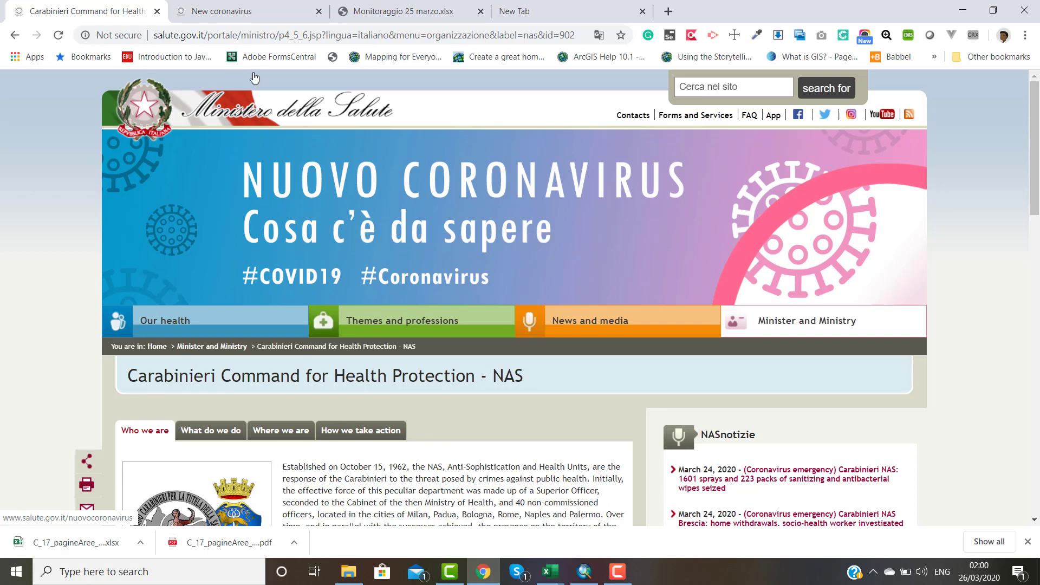
click(345, 231)
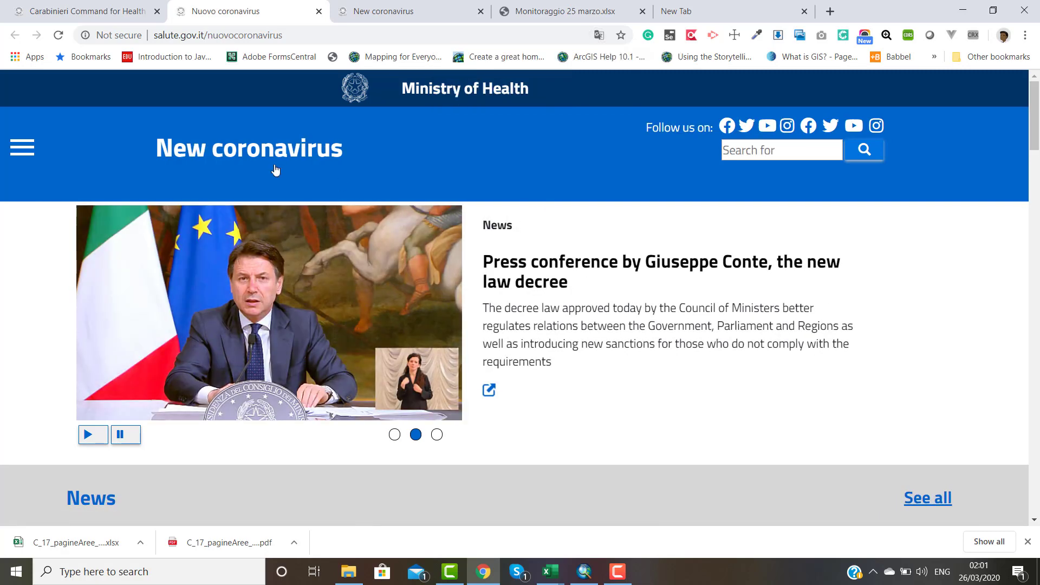
Open the 'Covid-19: cases in Italy at 6 pm on March 25th' news article and its 'Italy situation' PDF.
scroll(270, 283, down, 2)
scroll(270, 283, down, 3)
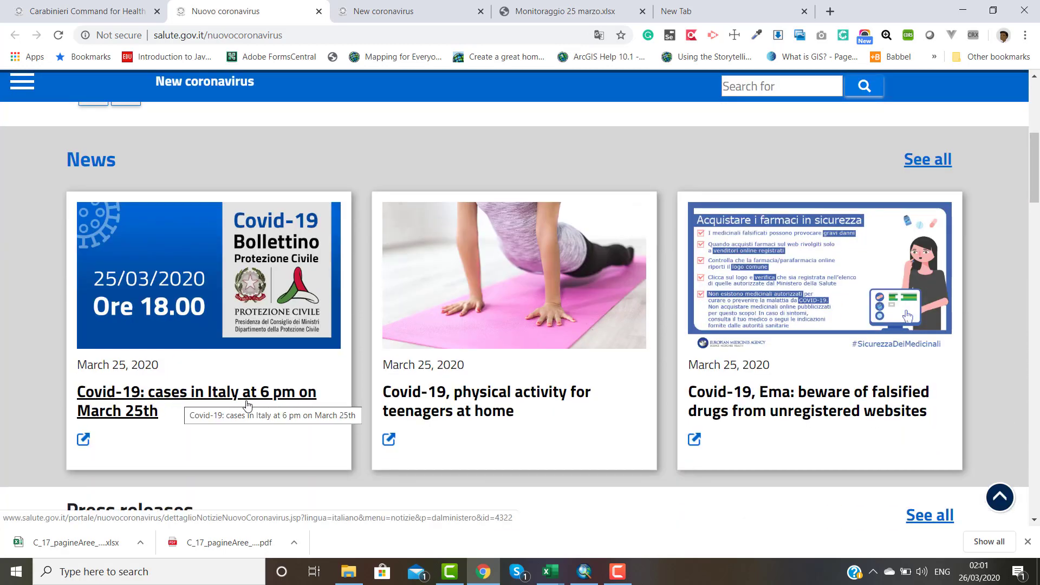
click(200, 400)
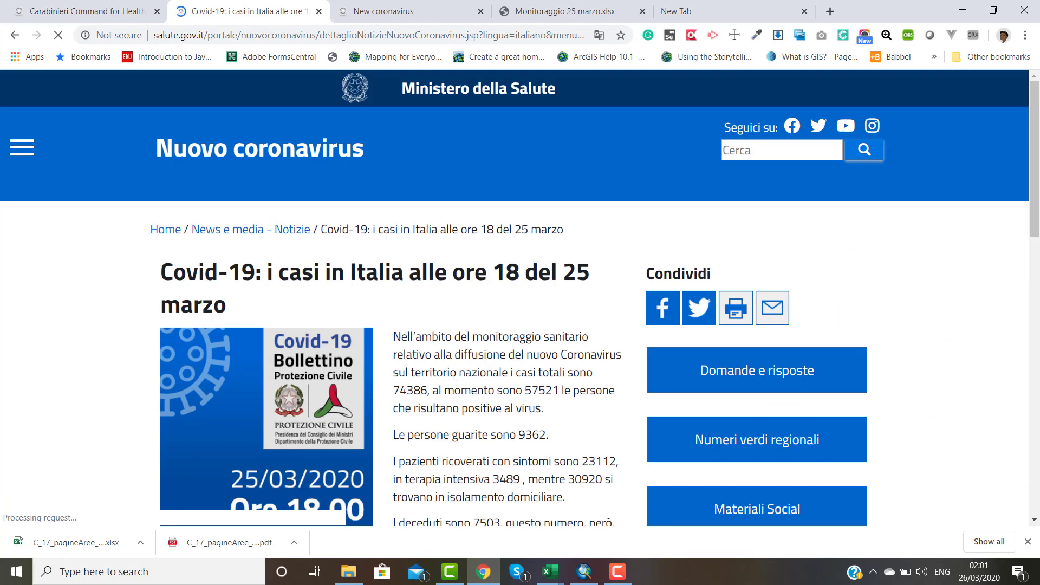
scroll(451, 368, down, 5)
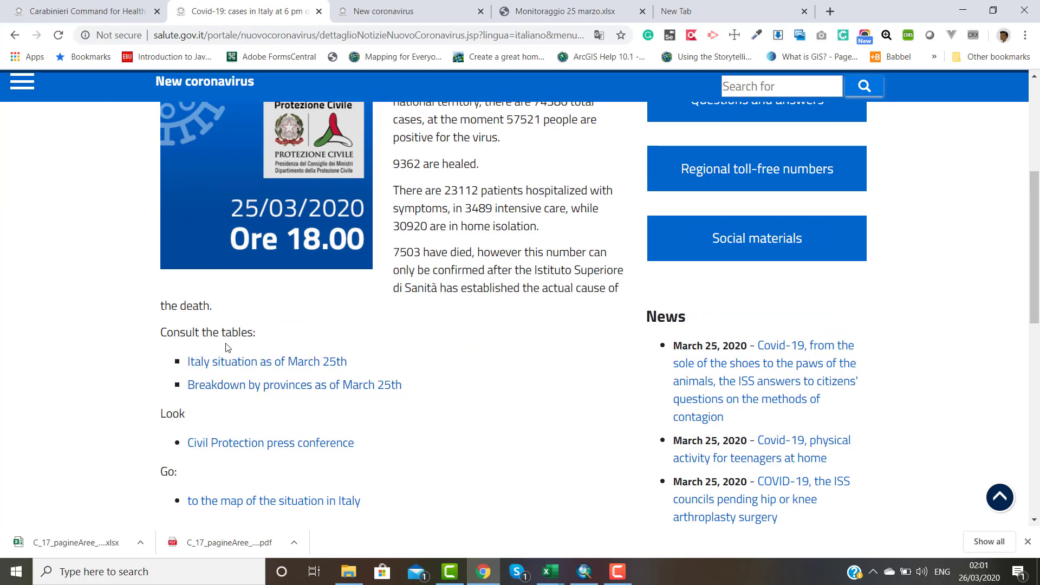
click(257, 366)
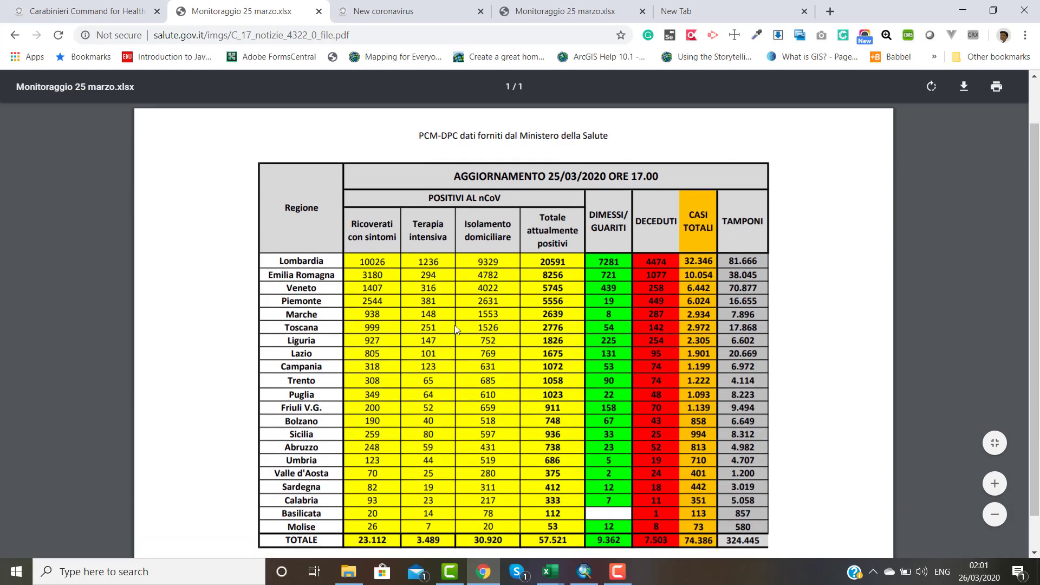
scroll(454, 325, down, 2)
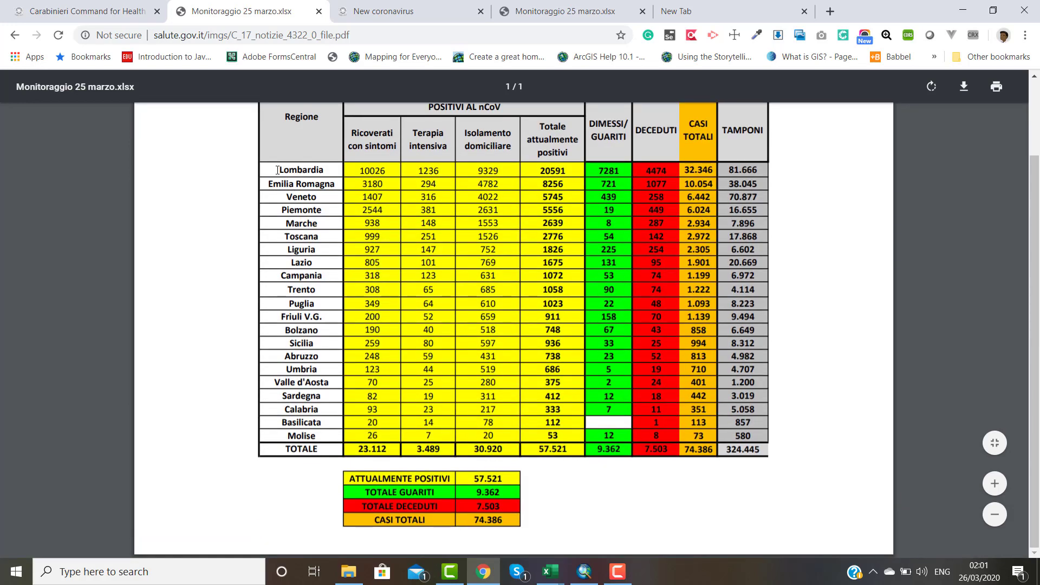
drag(278, 170, 337, 422)
click(336, 422)
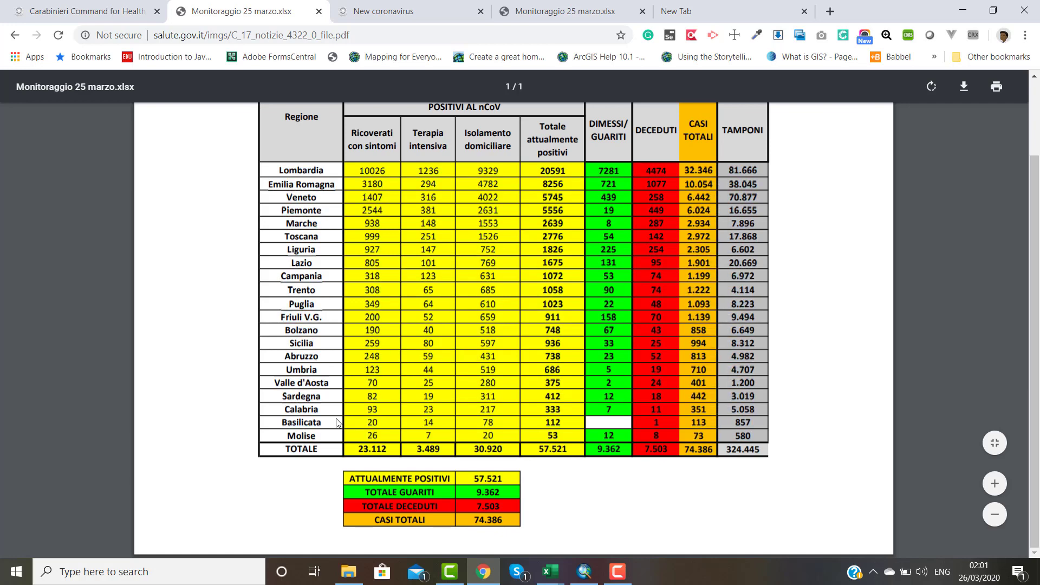
scroll(529, 259, up, 2)
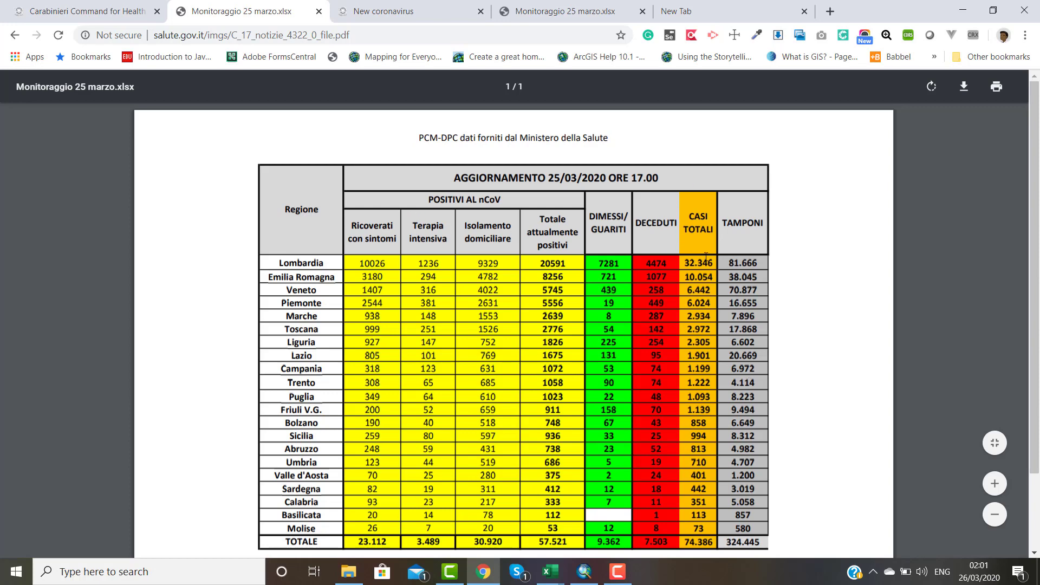
scroll(749, 315, down, 2)
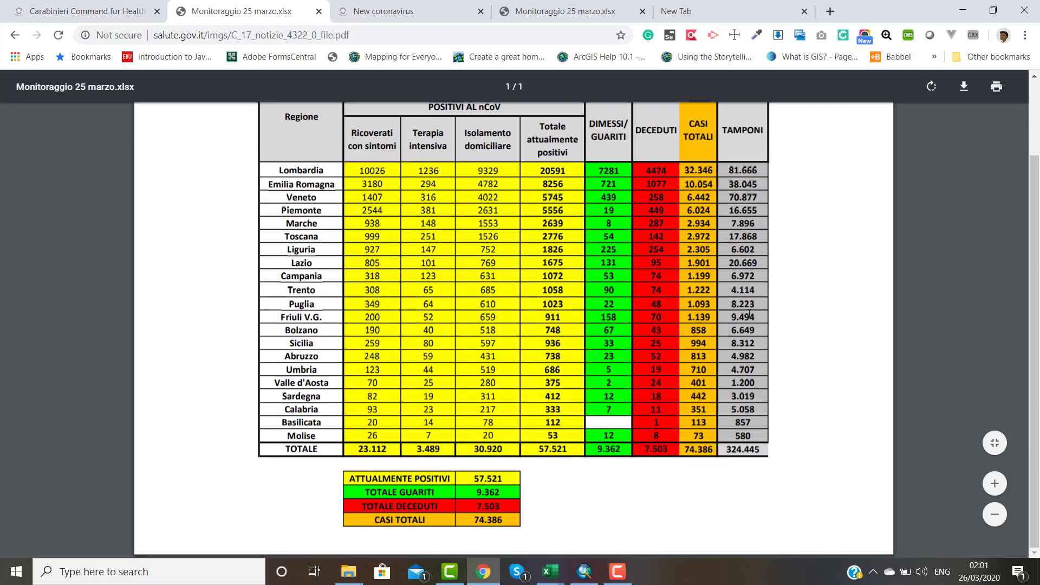
scroll(749, 315, up, 2)
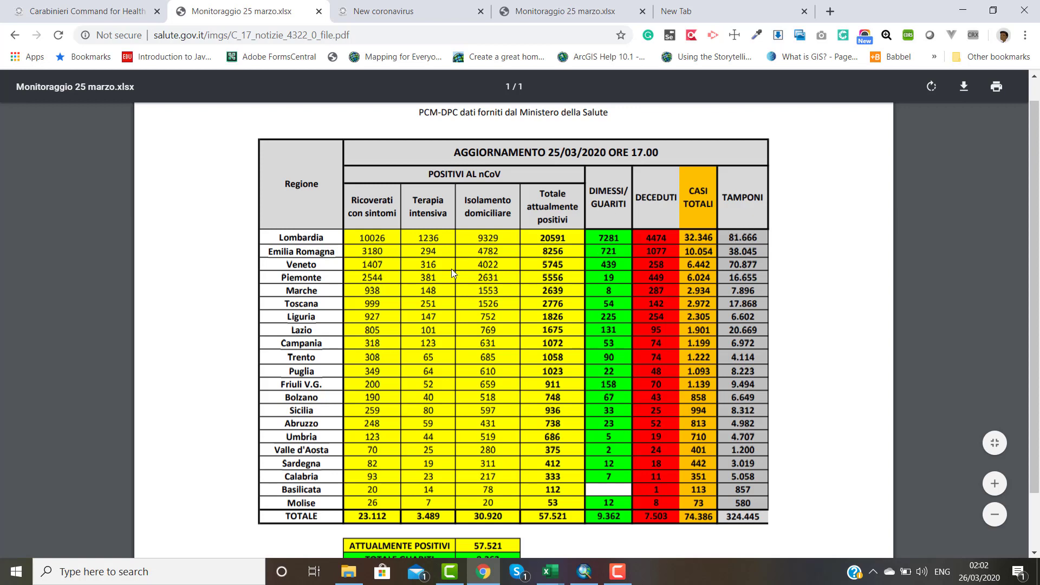
scroll(728, 367, down, 1)
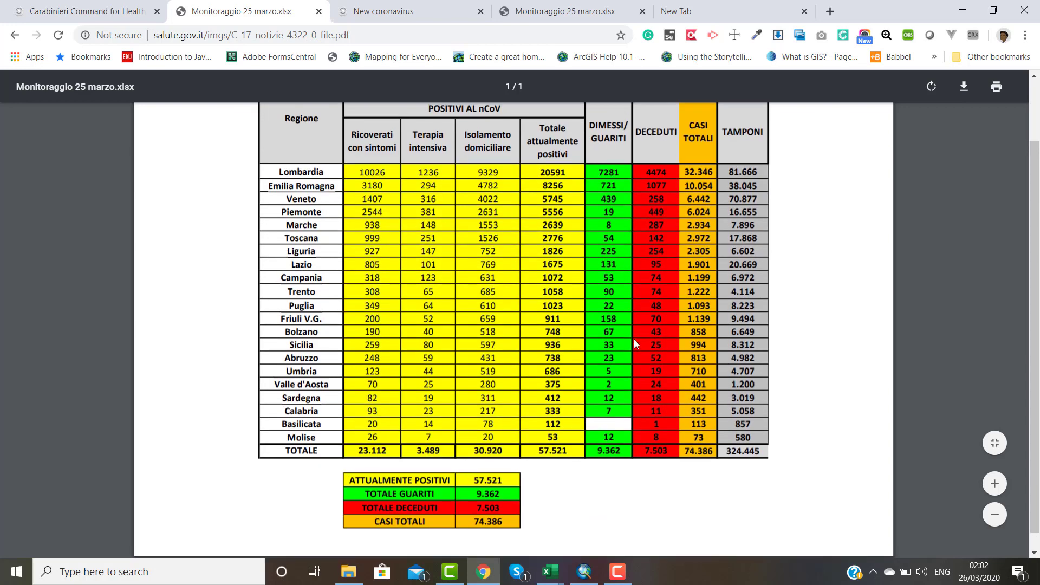
scroll(377, 253, up, 2)
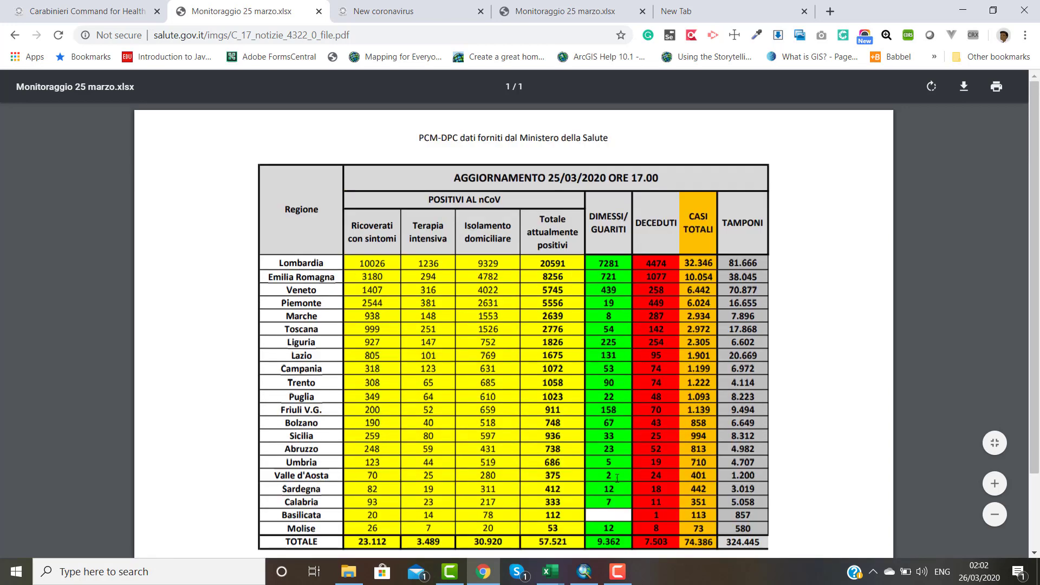
click(552, 573)
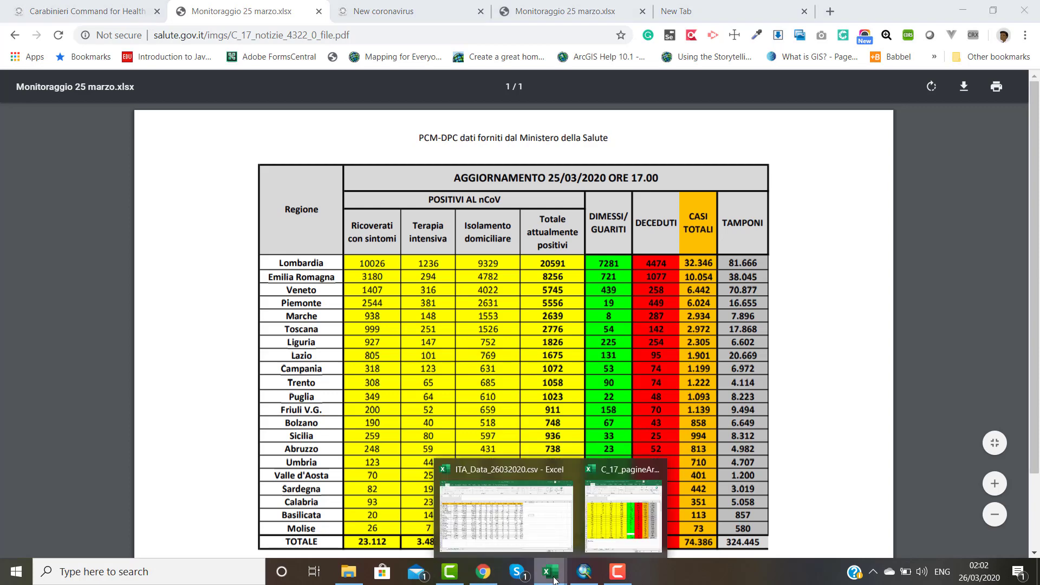
Bring the ITA_Data_26032020.csv spreadsheet in front of the PDF table.
click(536, 520)
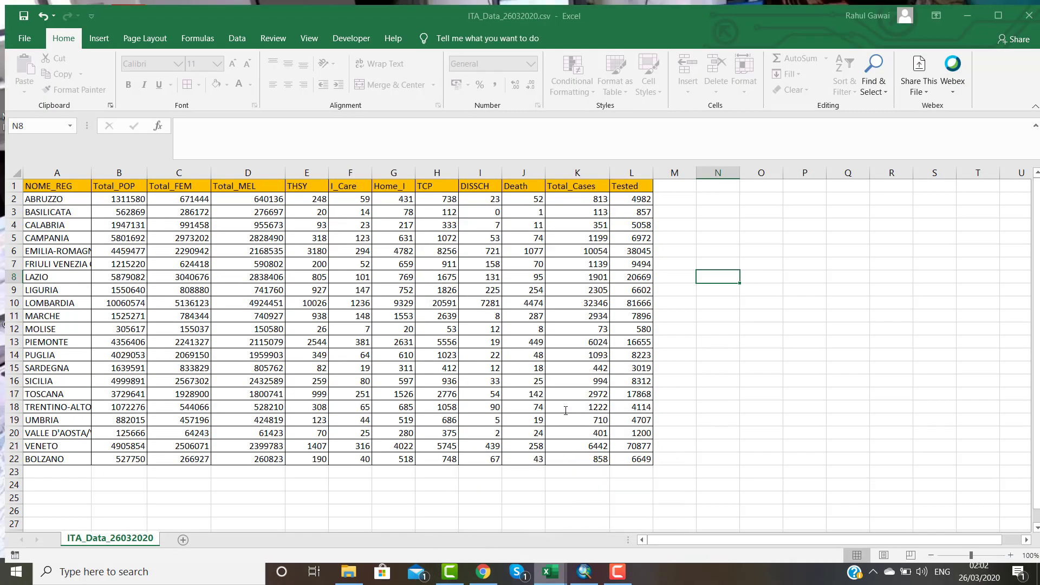
key(alt+Tab)
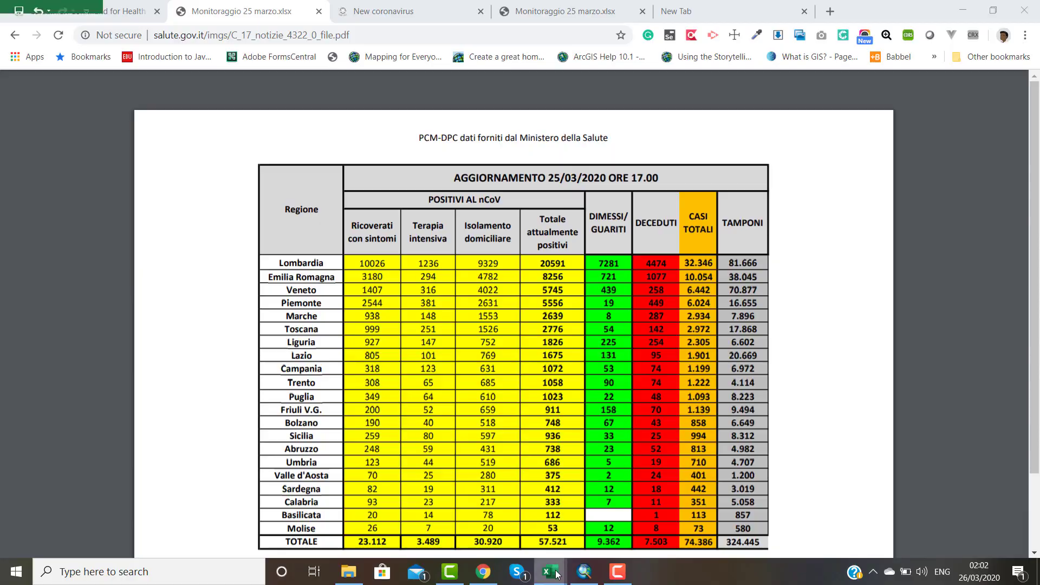
click(552, 572)
click(534, 531)
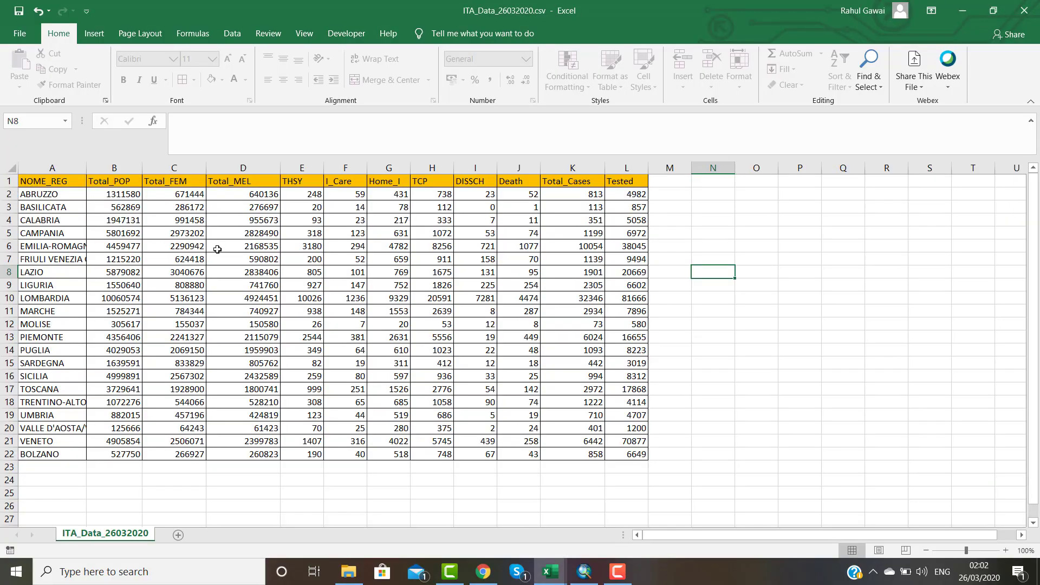
Review the NOME_REG region names and the THSY through Tested COVID columns in the sheet.
click(33, 180)
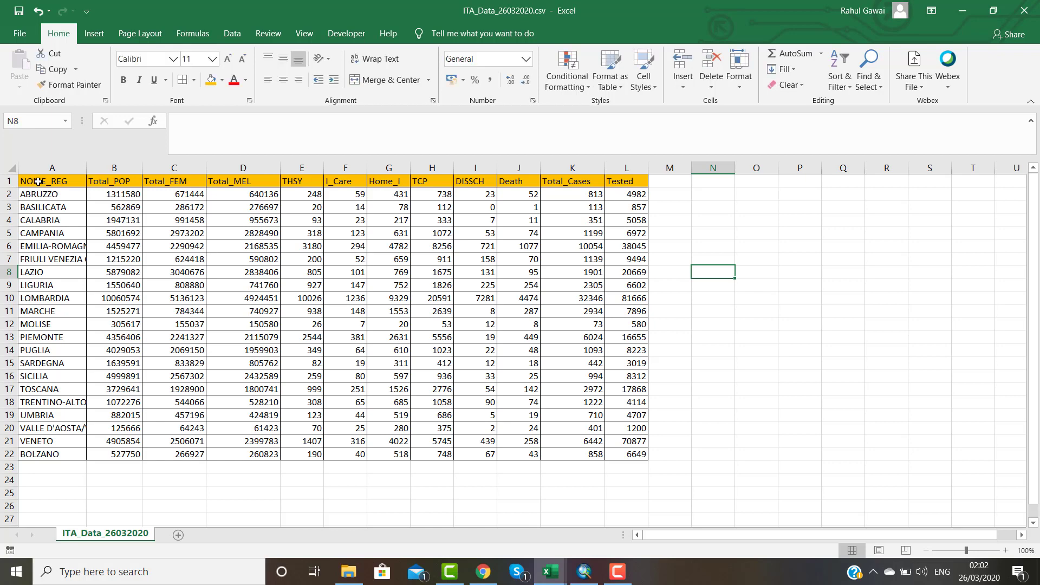
key(ctrl+shift+Down)
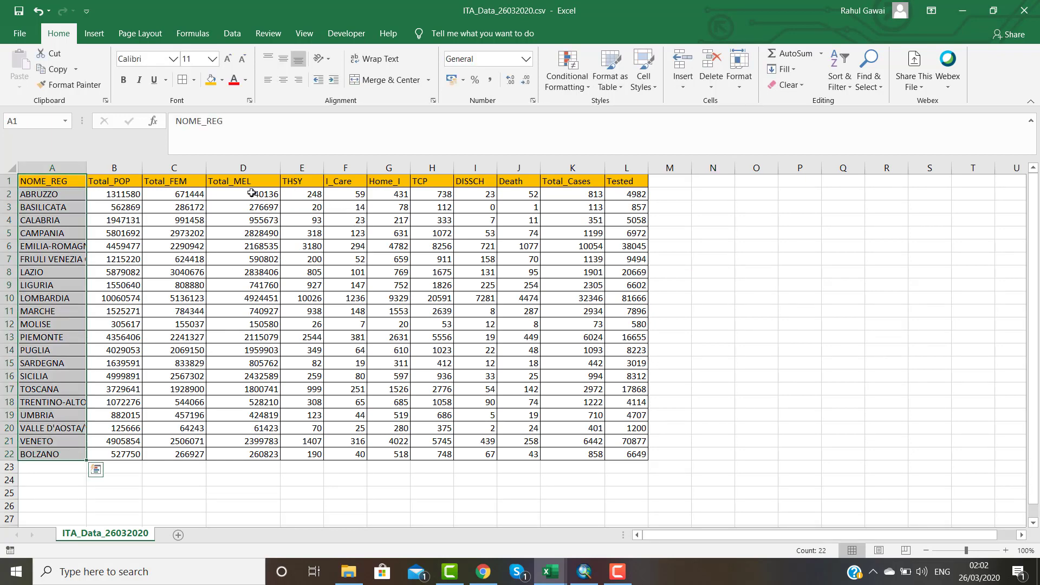
drag(299, 194, 627, 460)
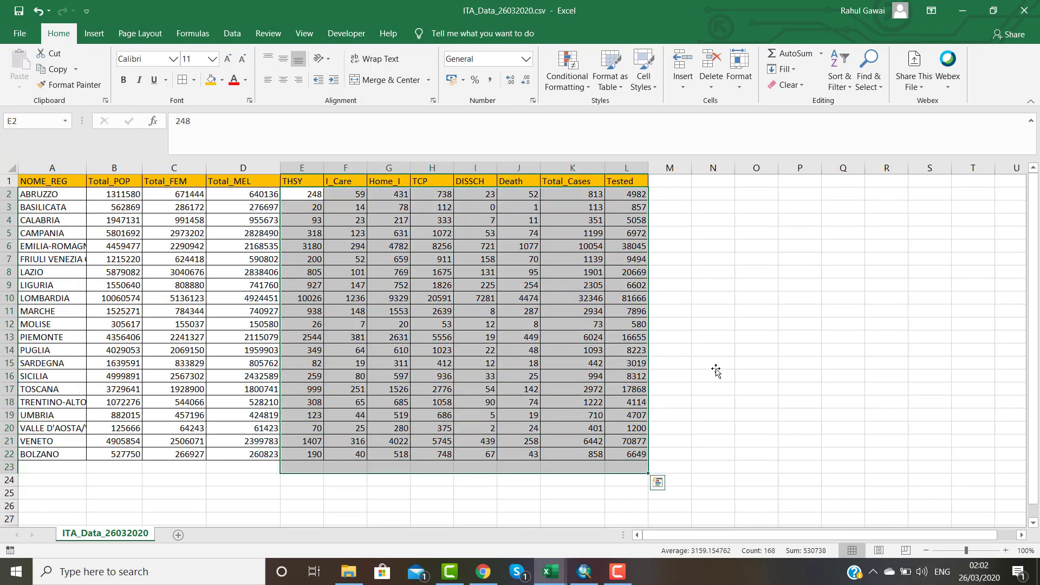
click(713, 376)
click(579, 181)
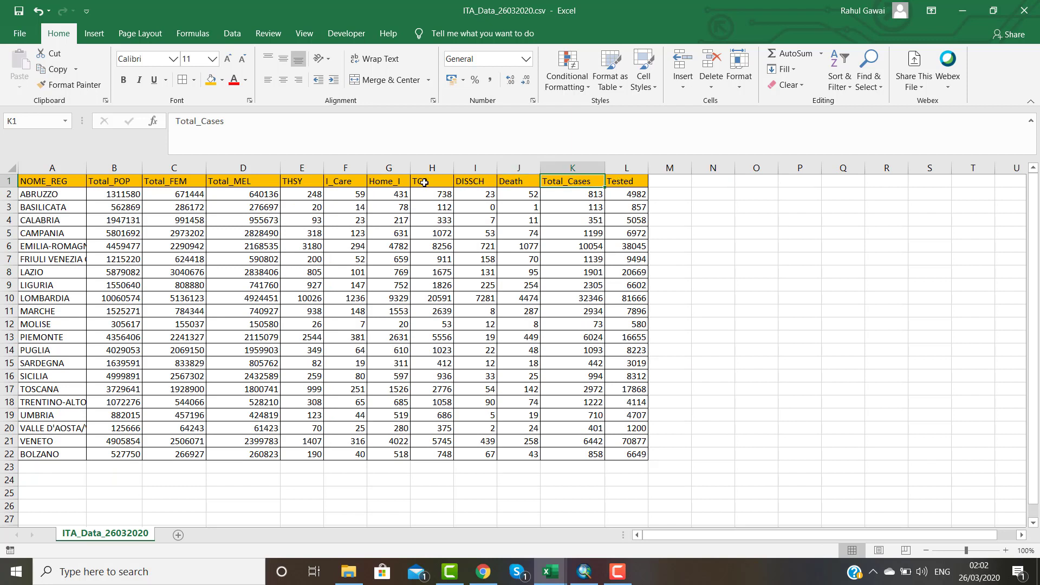
click(684, 337)
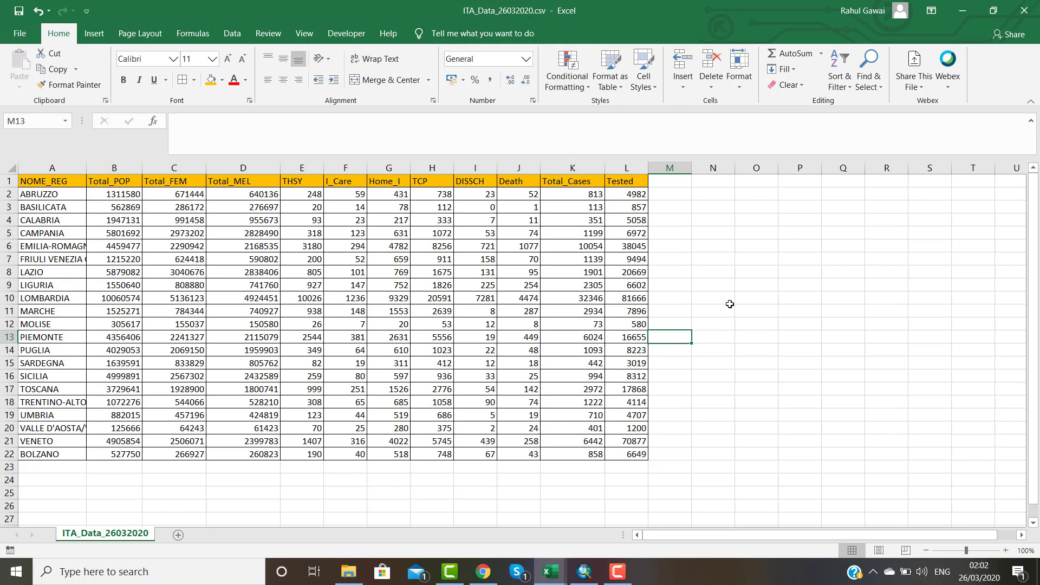
click(682, 272)
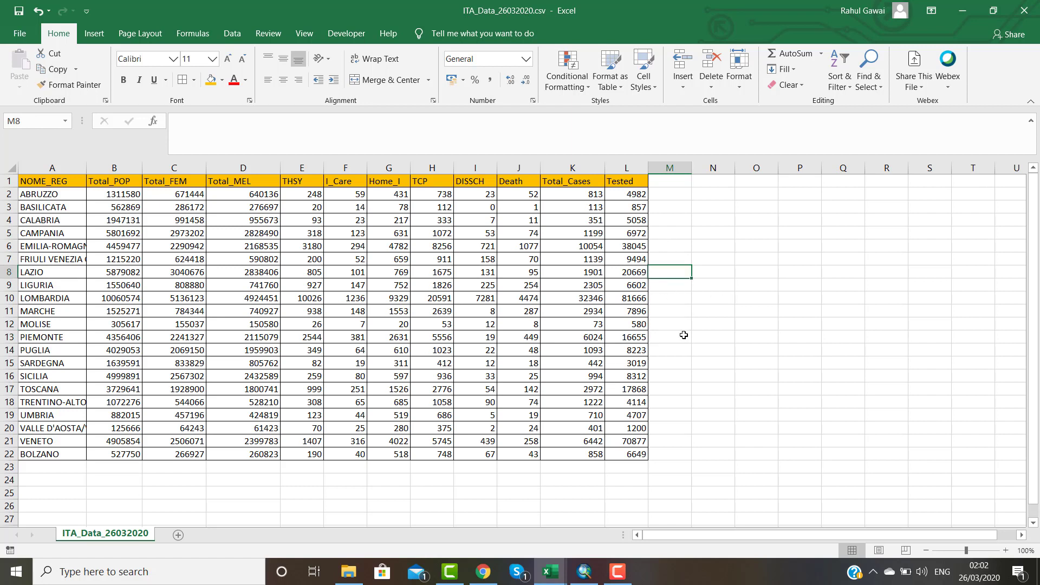
click(697, 414)
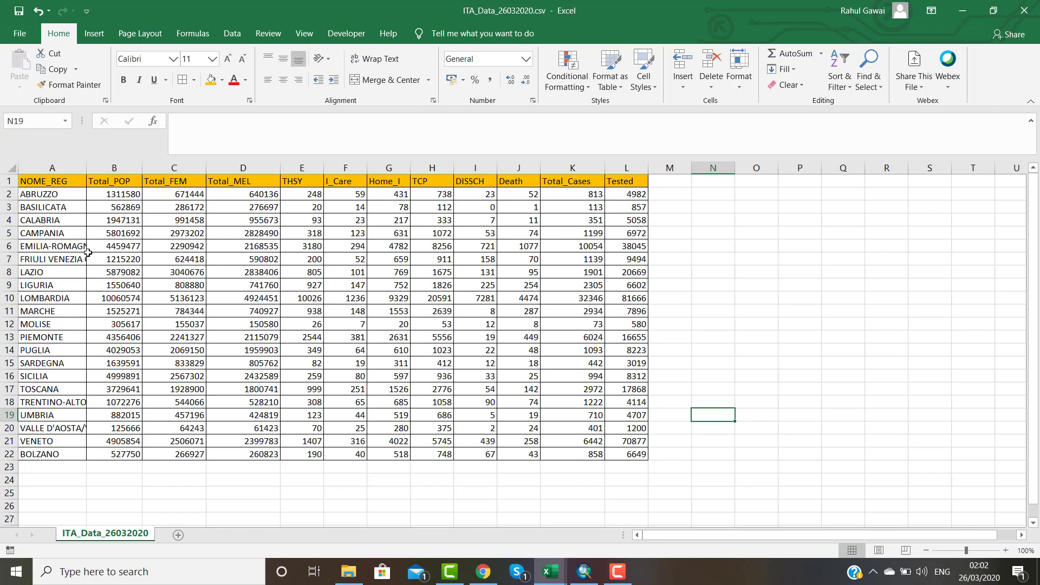
drag(66, 196, 54, 454)
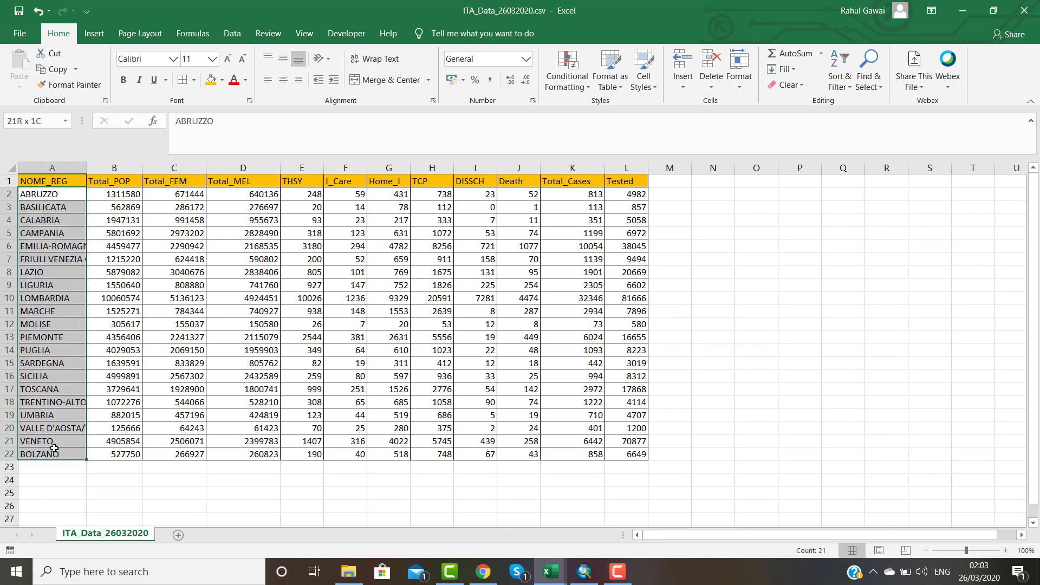
click(585, 572)
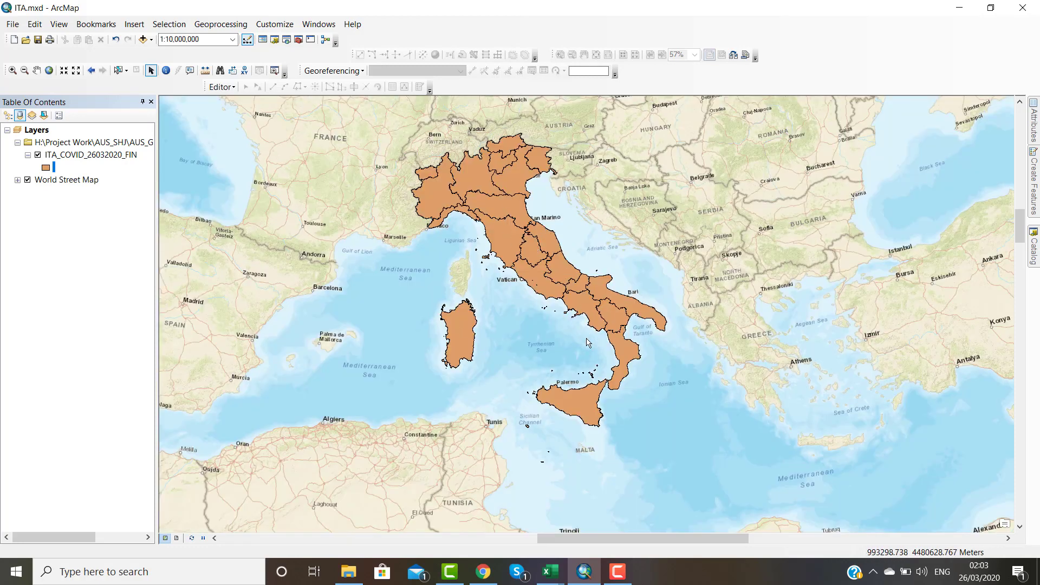
Start a table join on the ITA_COVID_26032020_FIN layer from Joins and Relates > Join.
click(84, 157)
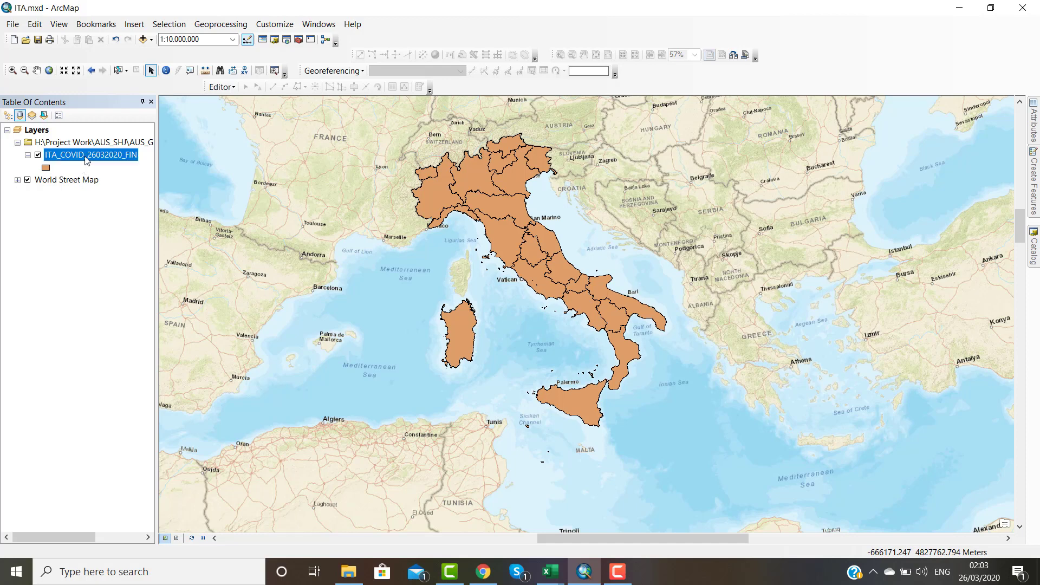
right_click(85, 159)
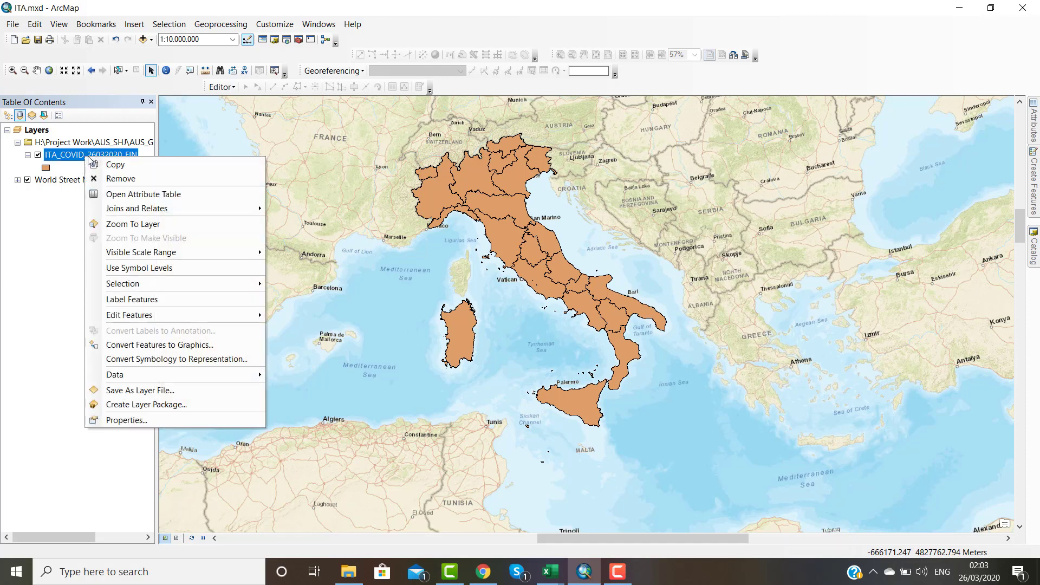
mouse_move(145, 213)
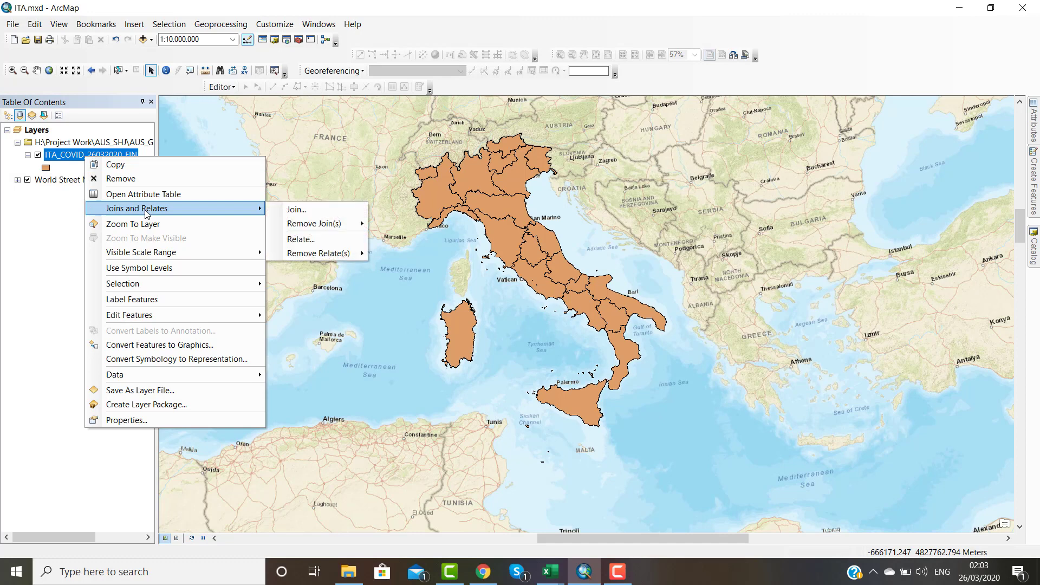
click(305, 212)
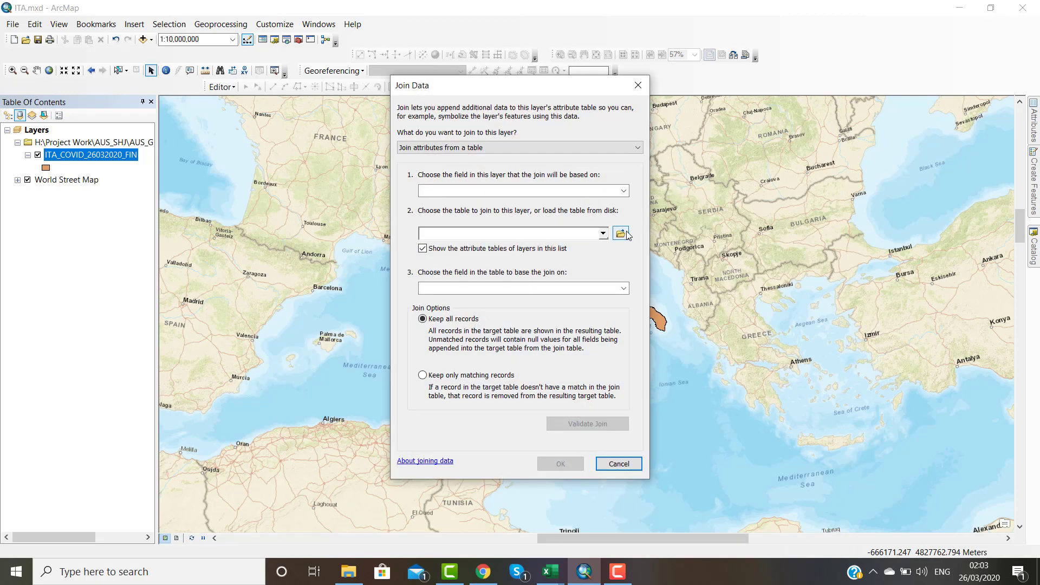
Join ITA_Data_26032020.csv to the regions layer, matching on the NOME_REG field.
click(626, 234)
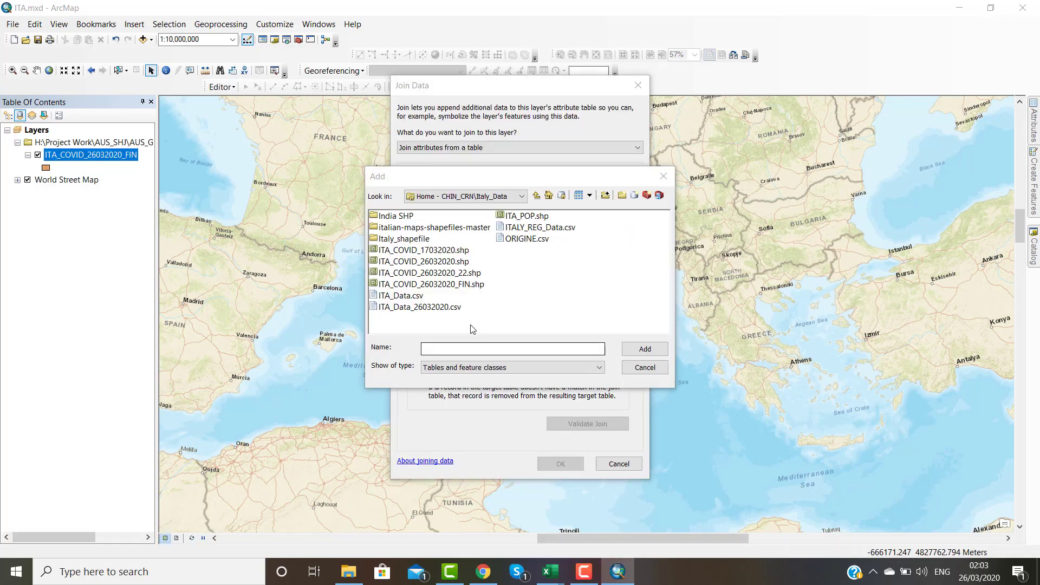
click(426, 307)
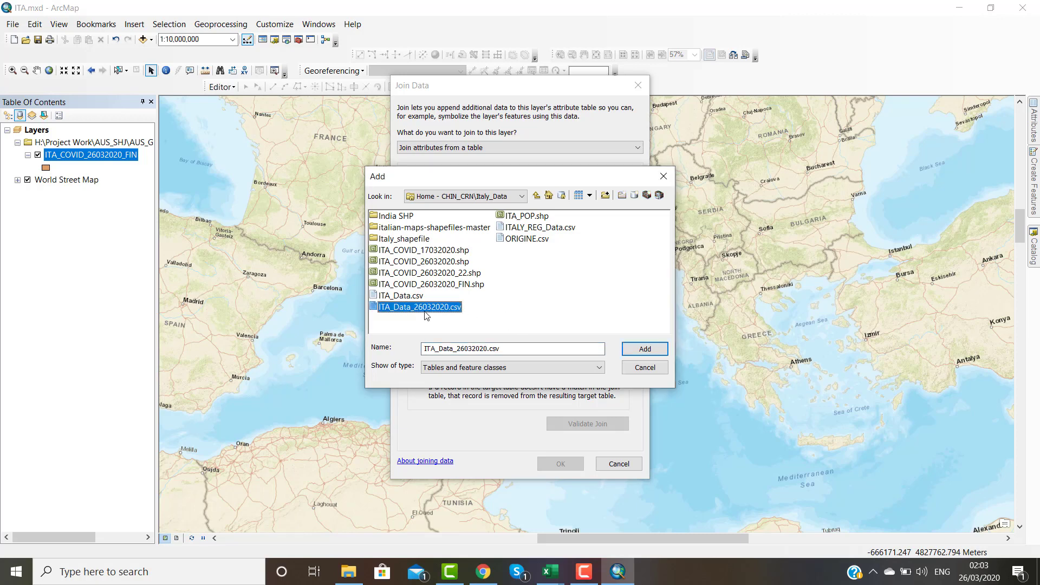
click(650, 350)
click(624, 191)
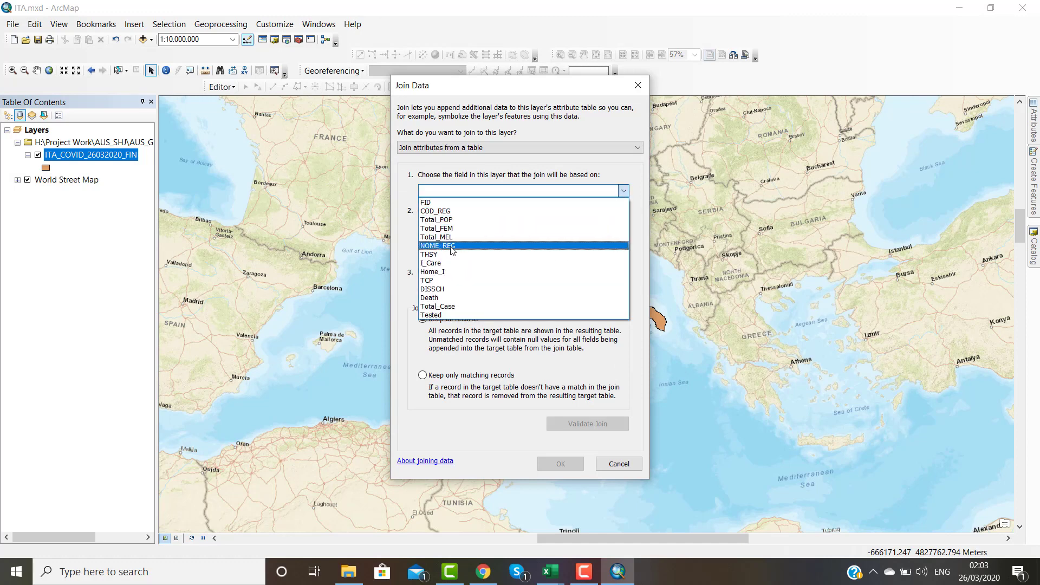
click(453, 247)
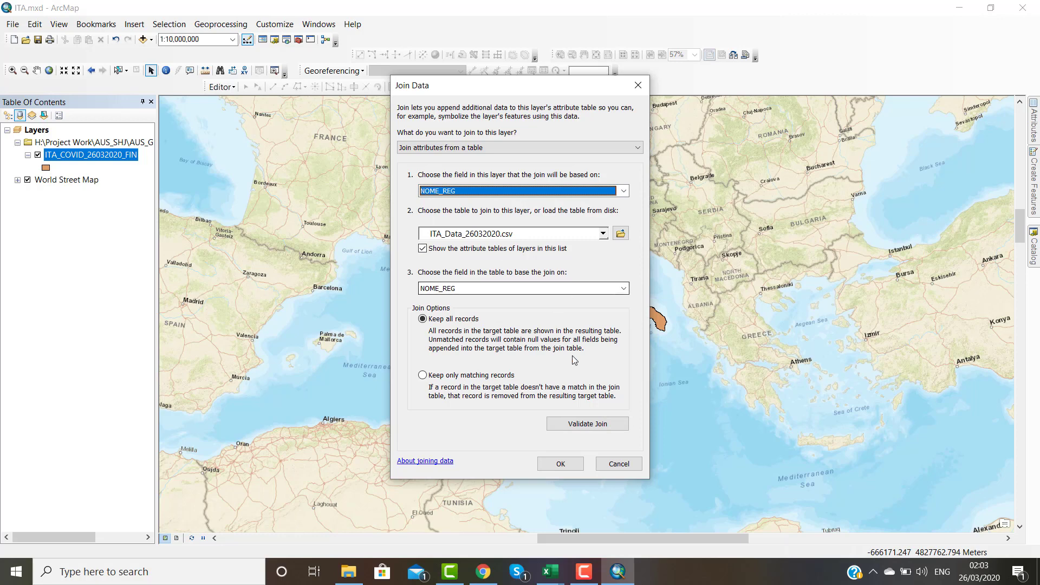
right_click(107, 161)
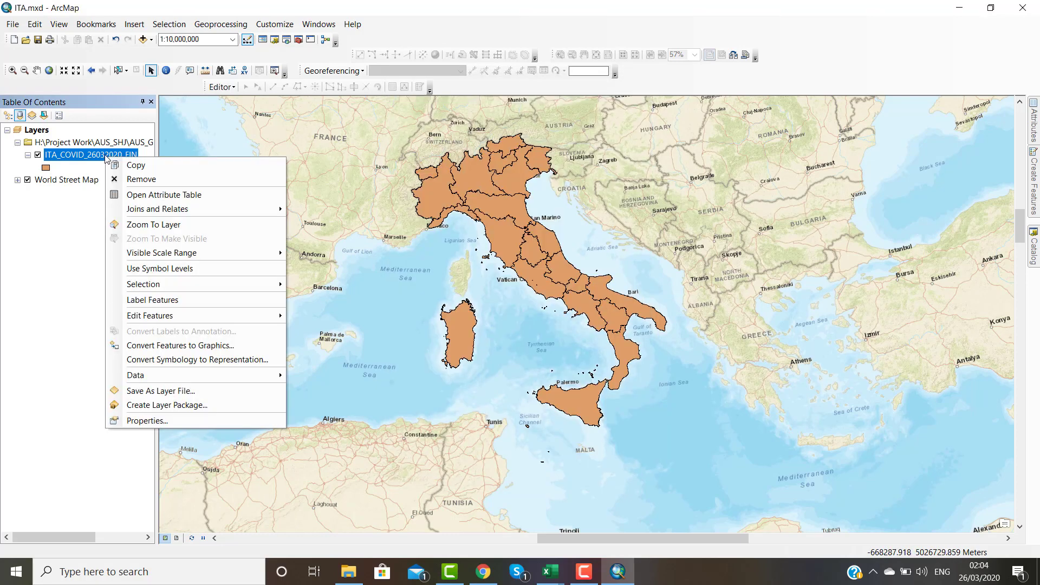
Open the ITA_COVID_26032020_FIN attribute table and resize it to check all 21 joined regions.
click(152, 197)
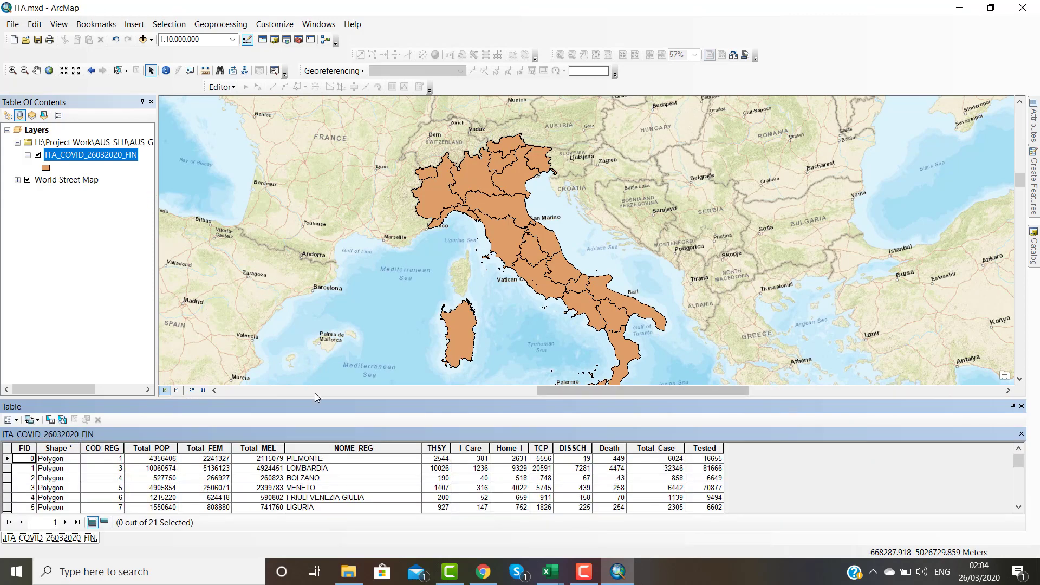
drag(321, 398, 328, 288)
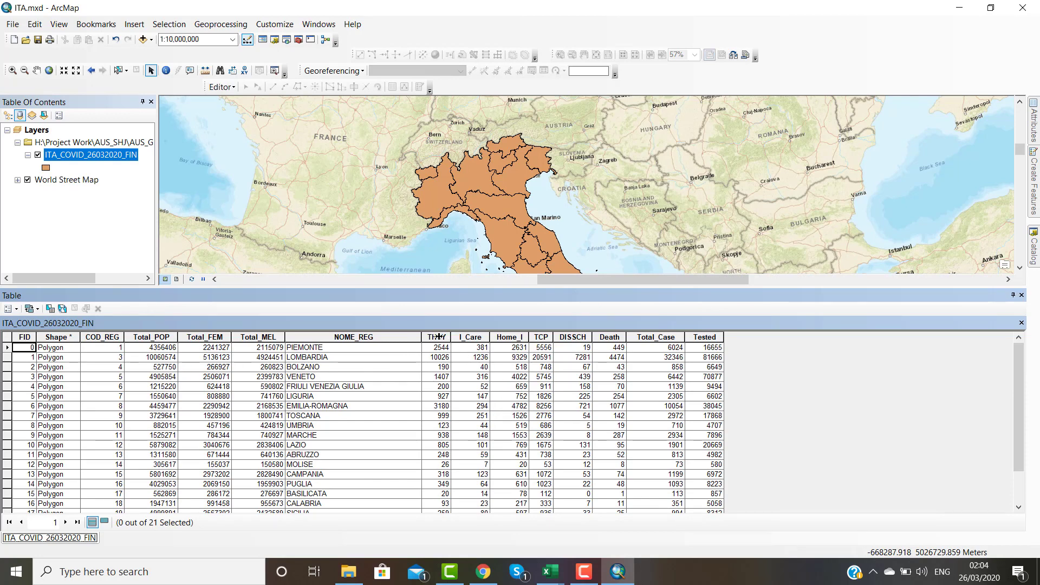
scroll(703, 394, down, 2)
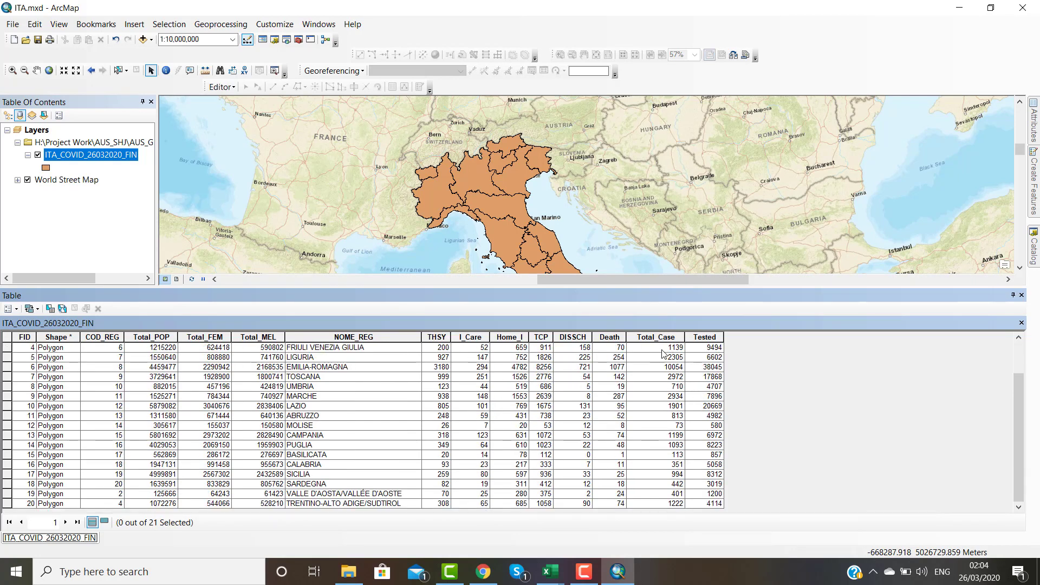
scroll(664, 384, up, 2)
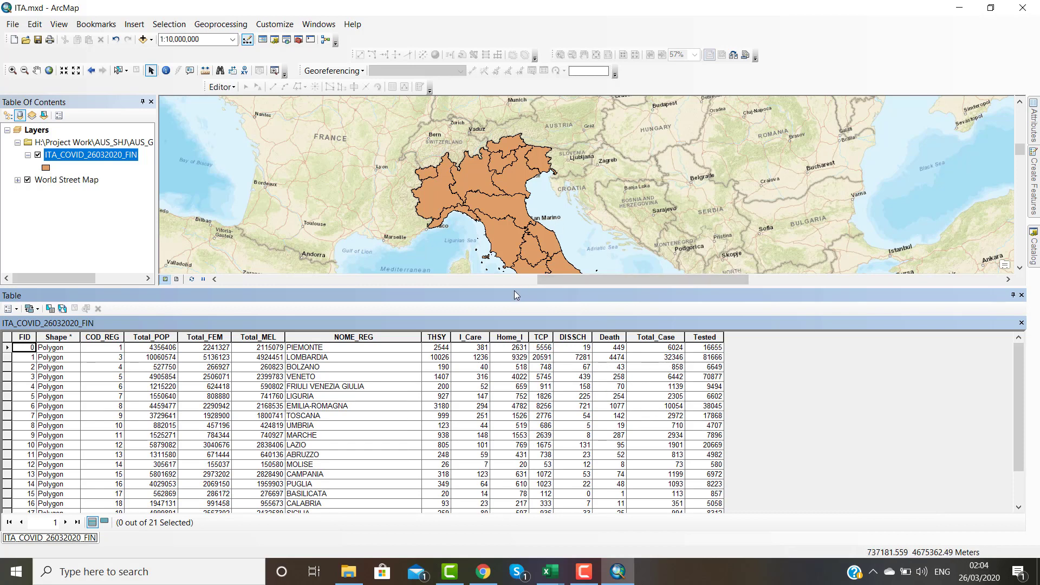
drag(512, 288, 512, 374)
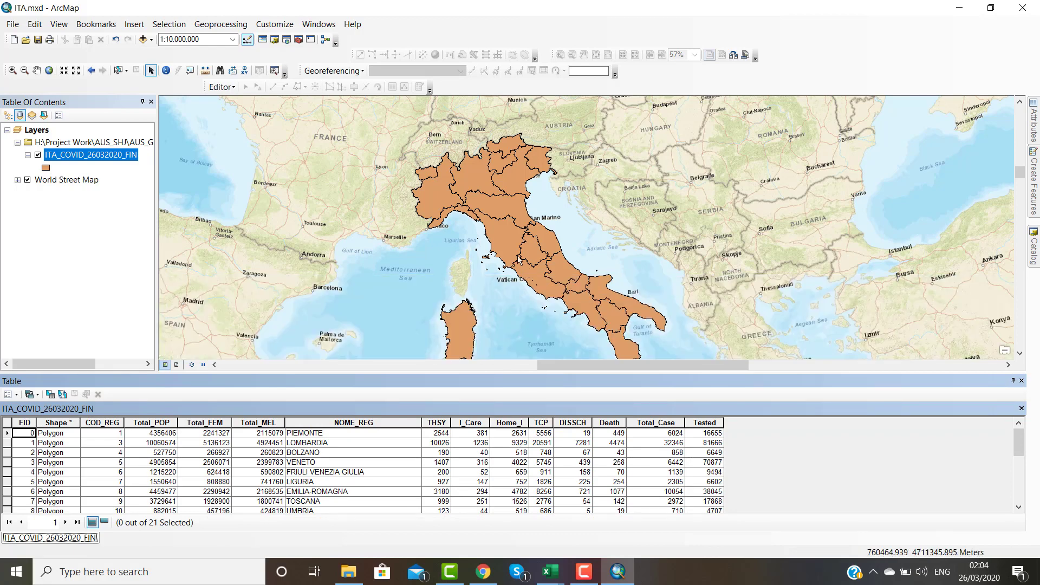
scroll(496, 216, up, 1)
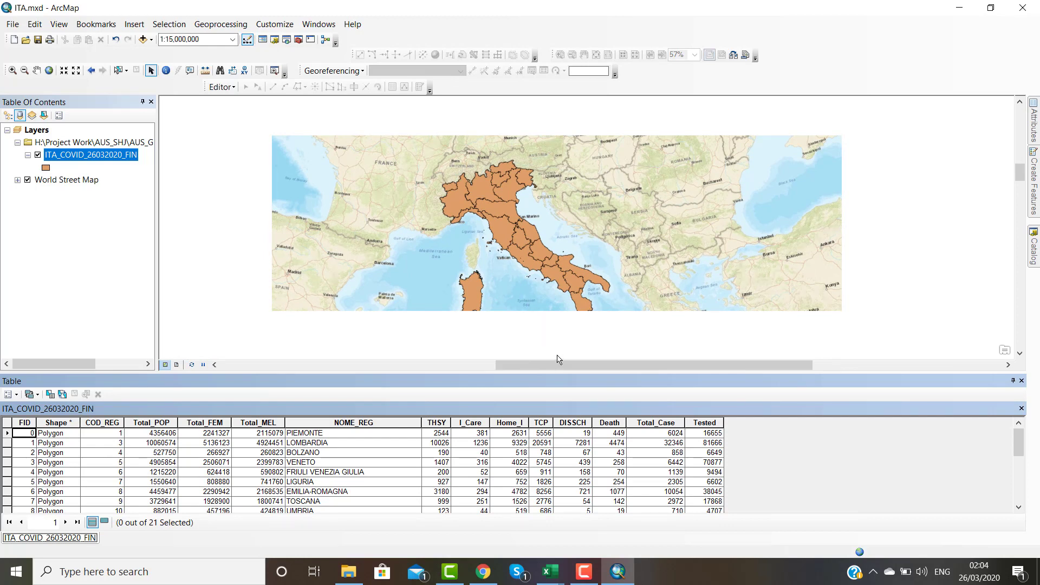
Return to the COVID19_ITALY folder window and go up to italian-maps-shapefiles-master.
click(355, 576)
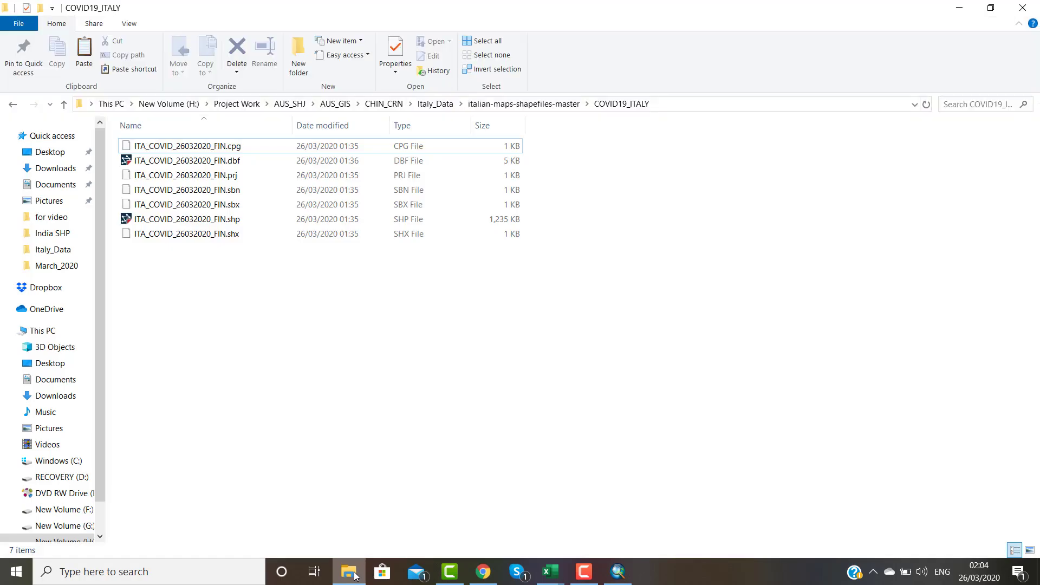
click(355, 575)
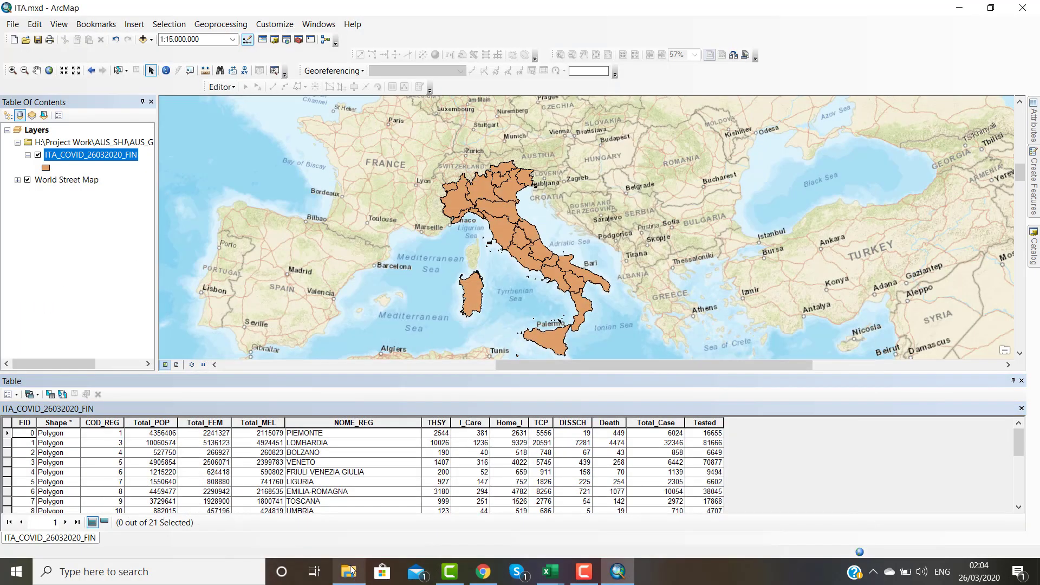
click(99, 170)
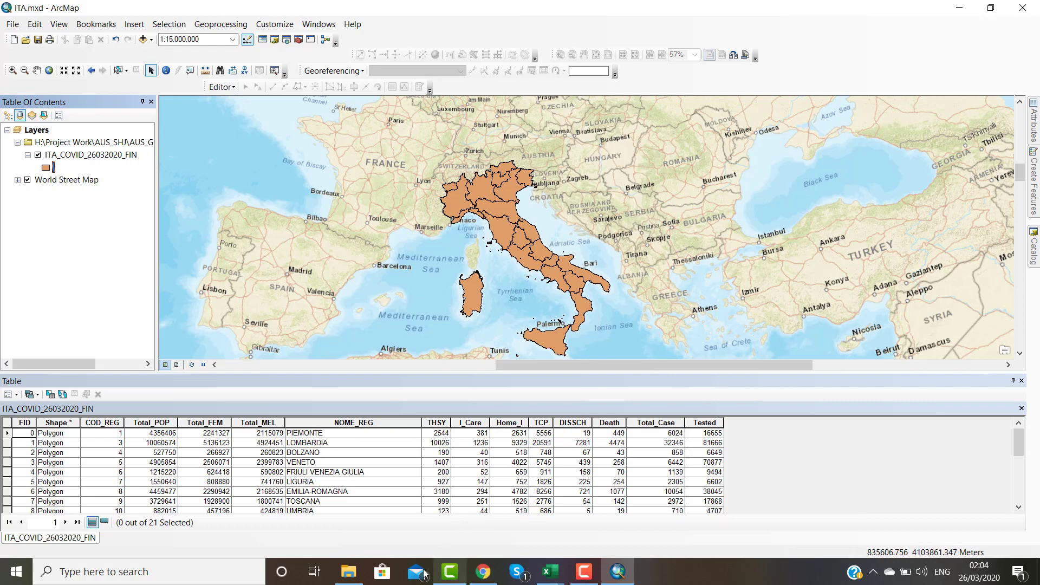
click(353, 579)
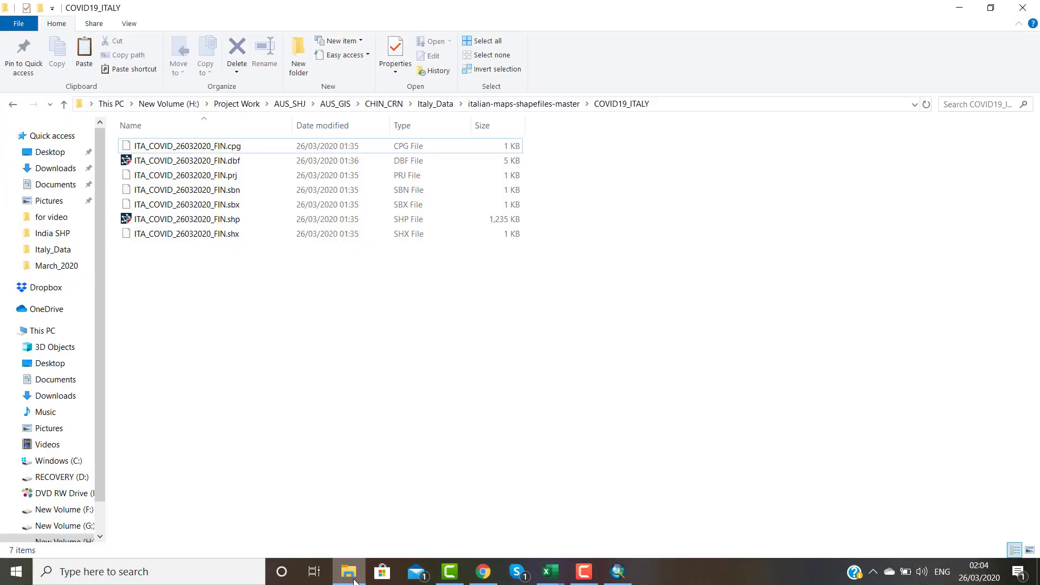
click(542, 104)
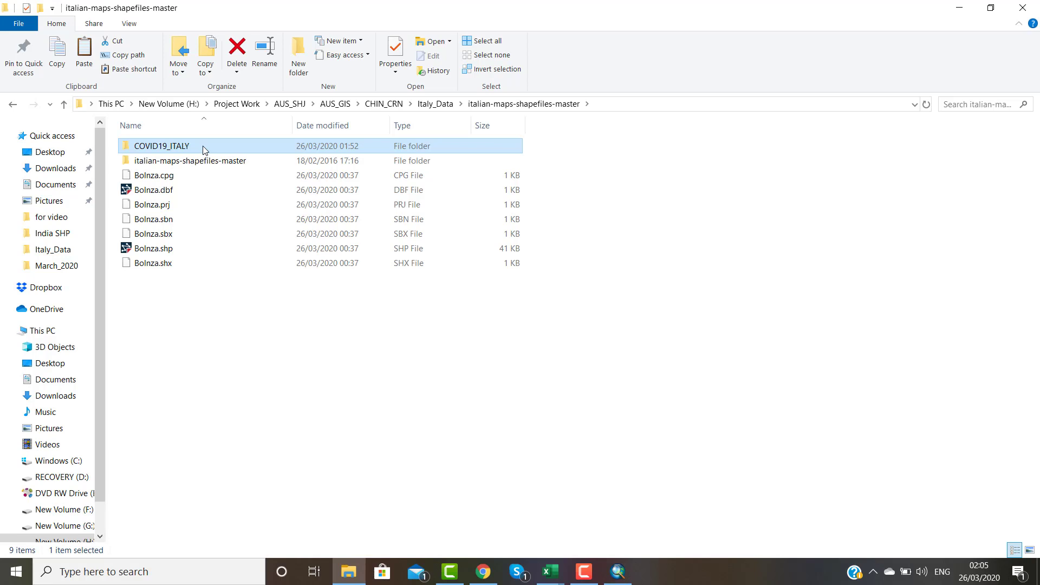
Compress COVID19_ITALY into COVID19_ITALY.zip and copy the folder's path.
right_click(205, 150)
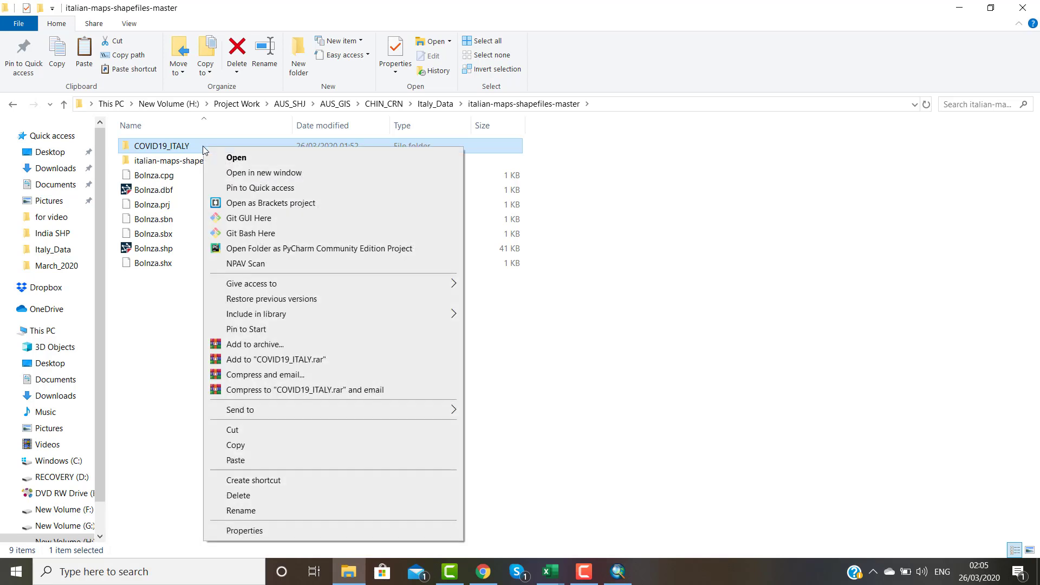
mouse_move(261, 415)
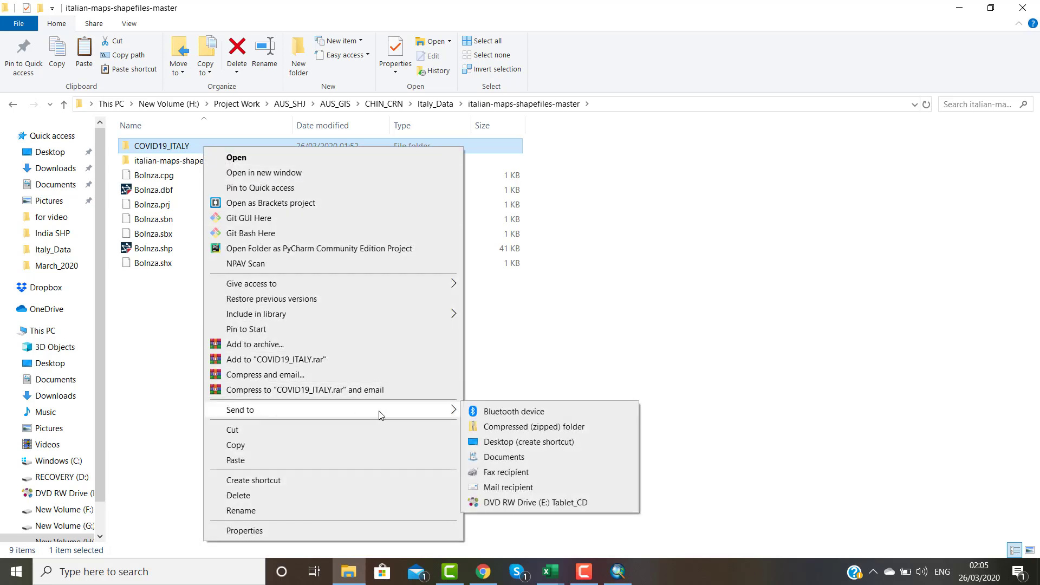
click(515, 428)
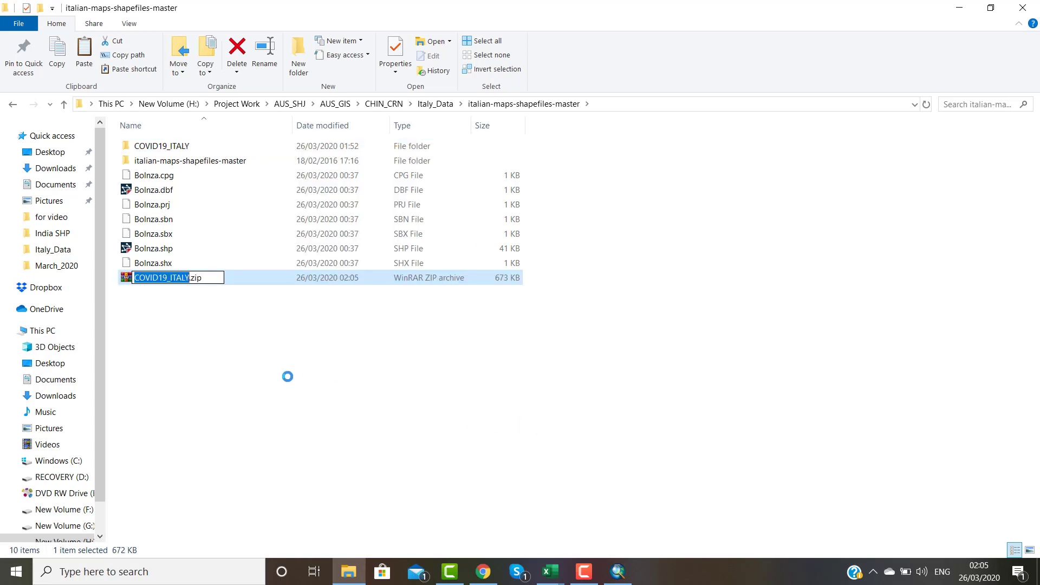
click(190, 311)
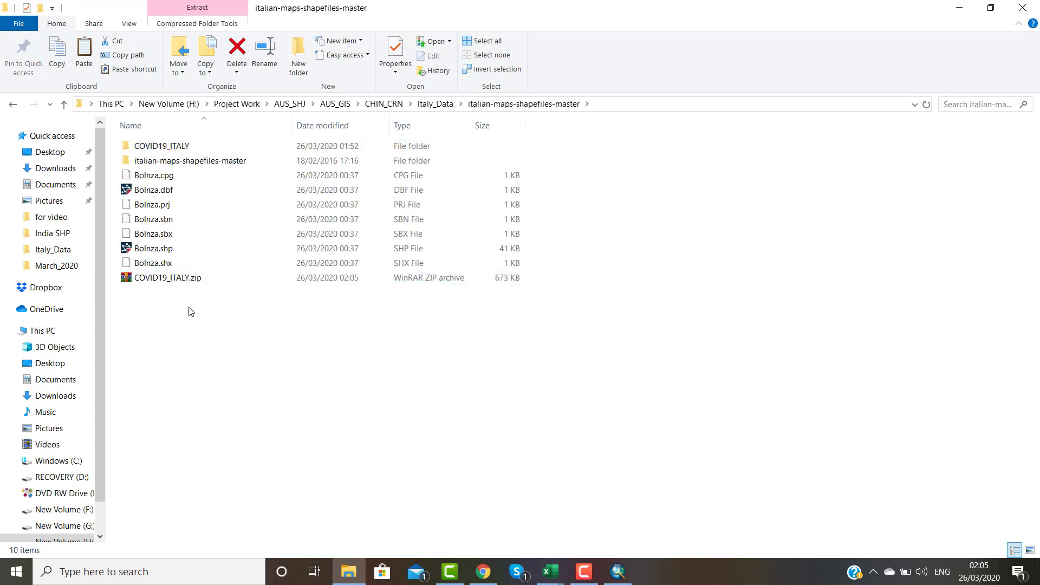
click(615, 105)
key(ctrl+c)
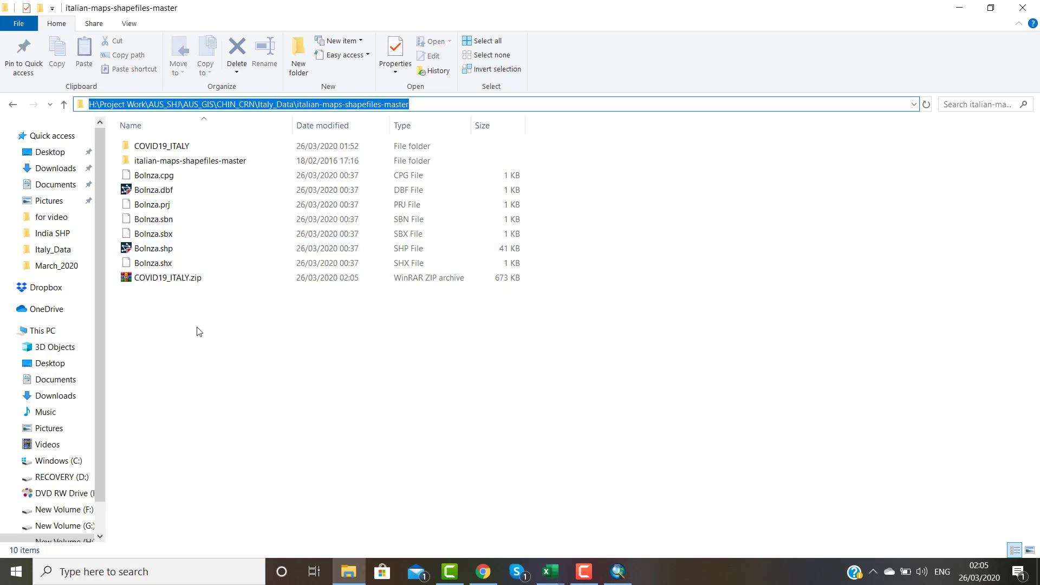
click(484, 572)
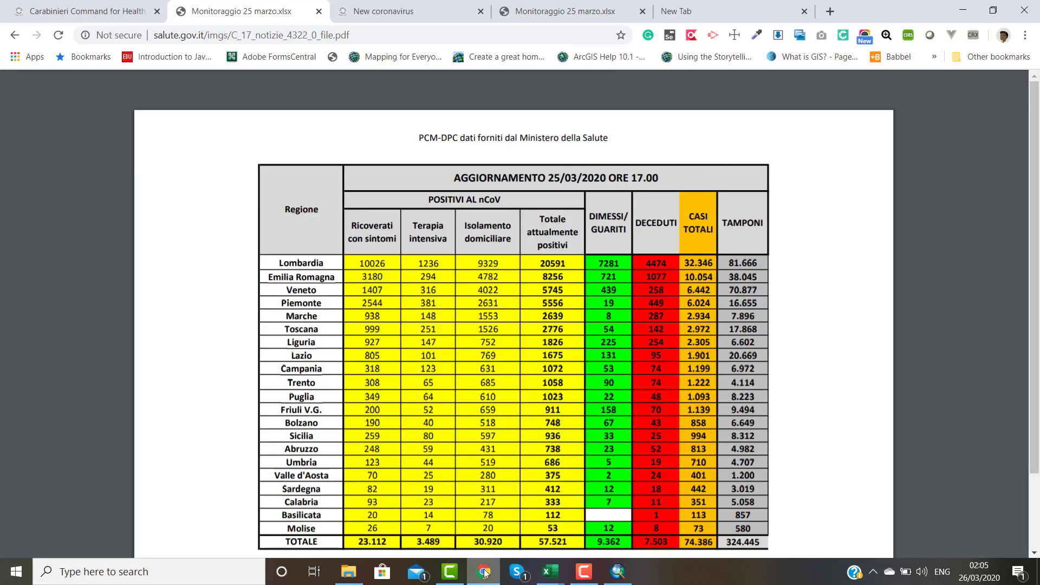
Open arcgis.com in a new Chrome tab via the 'arcgis' address-bar suggestion.
key(ctrl+t)
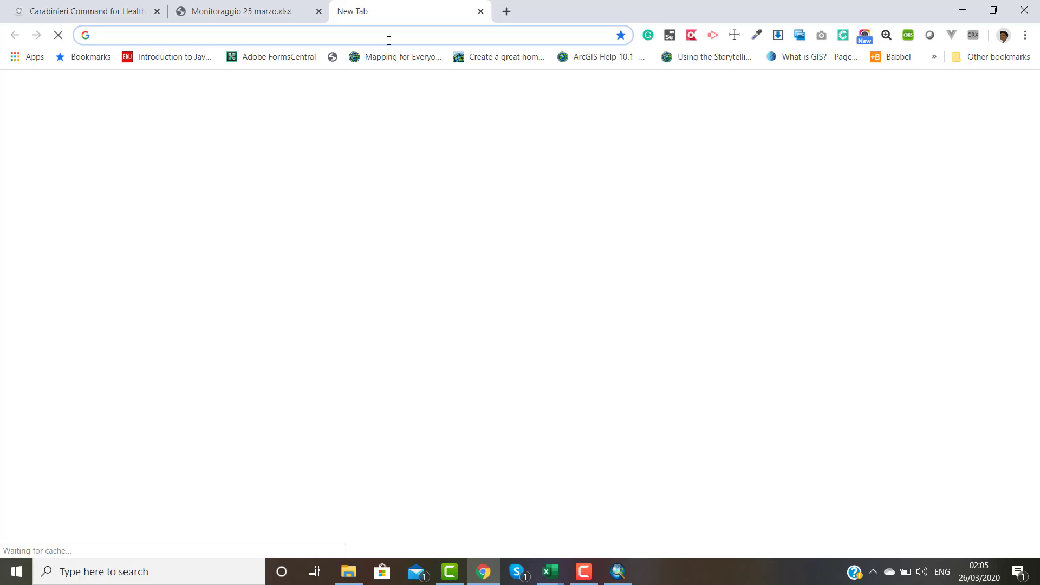
text(arcgis)
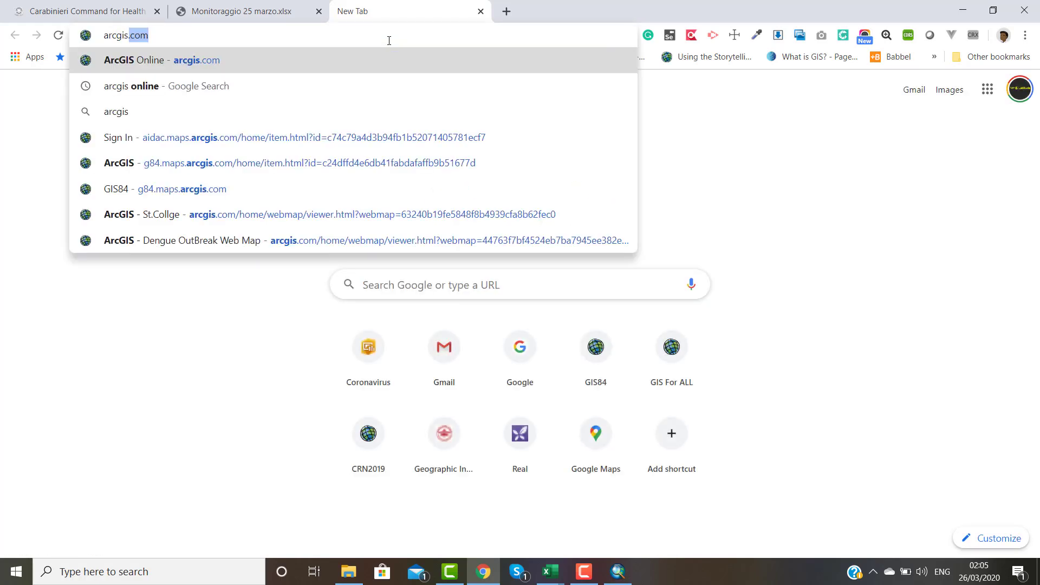
click(194, 61)
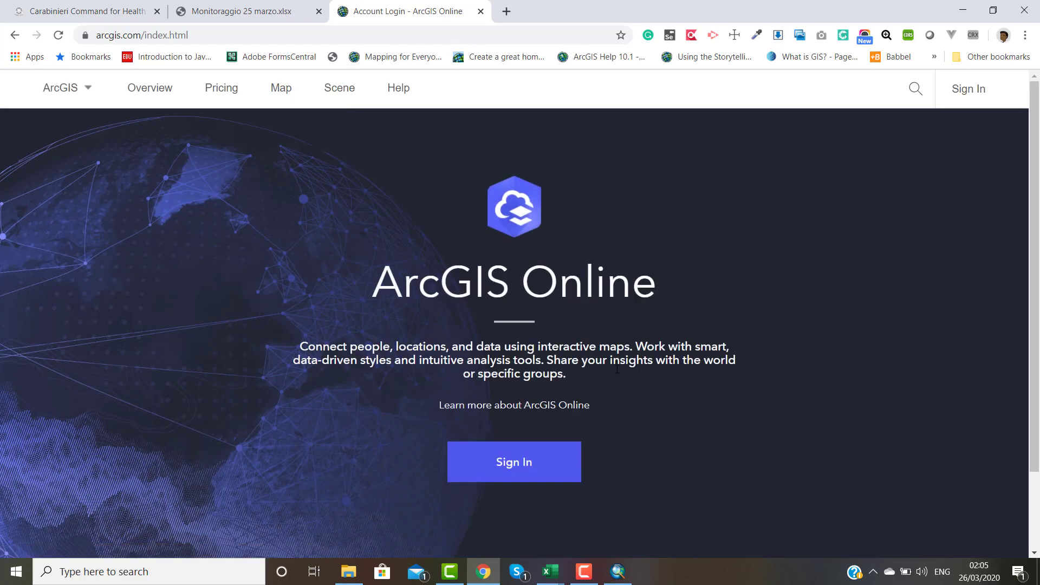
Sign in to ArcGIS Online with the account username and password, keeping the session signed in.
click(512, 469)
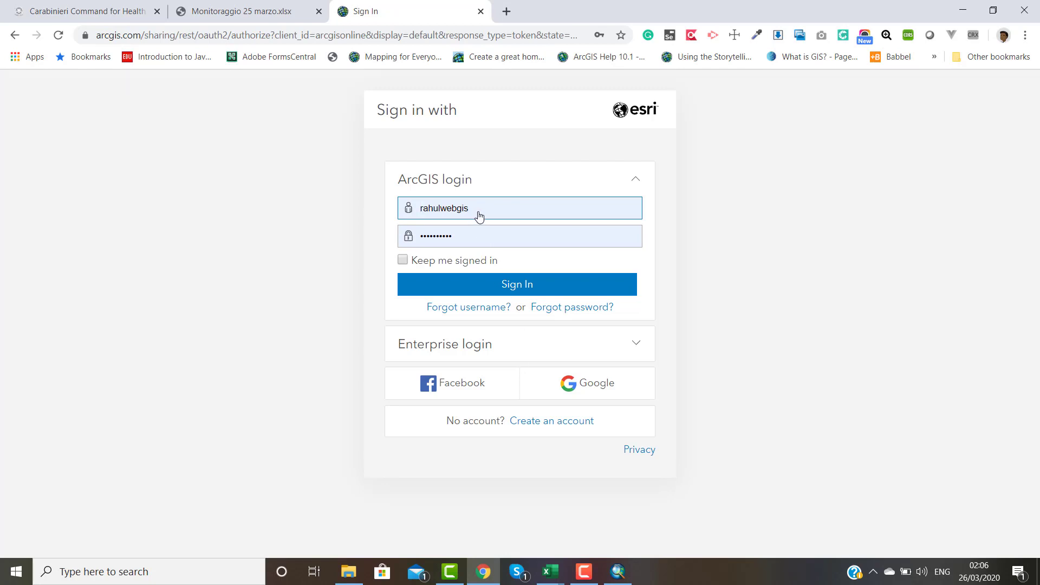
double_click(421, 208)
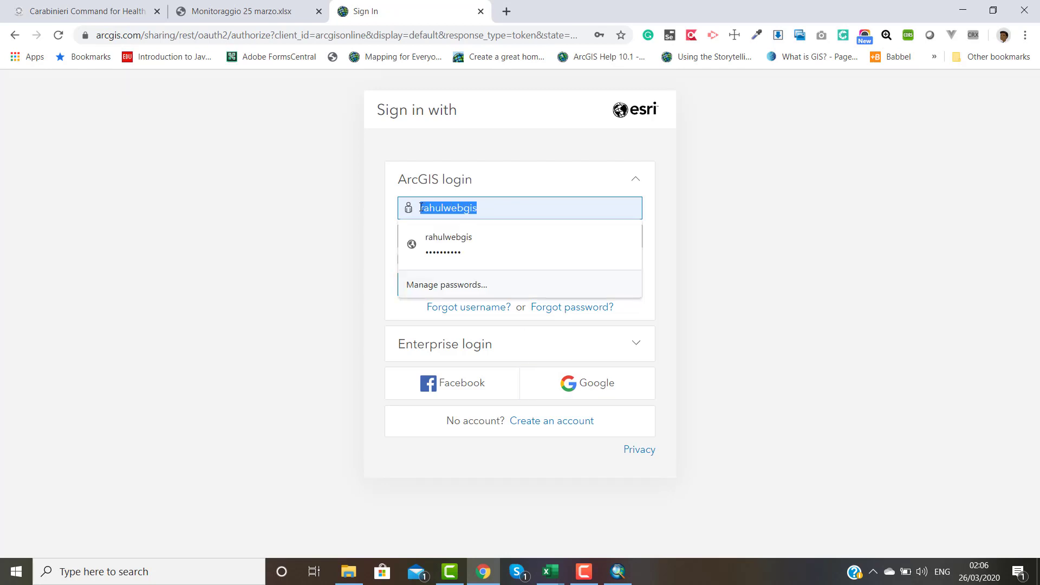
key(BackSpace)
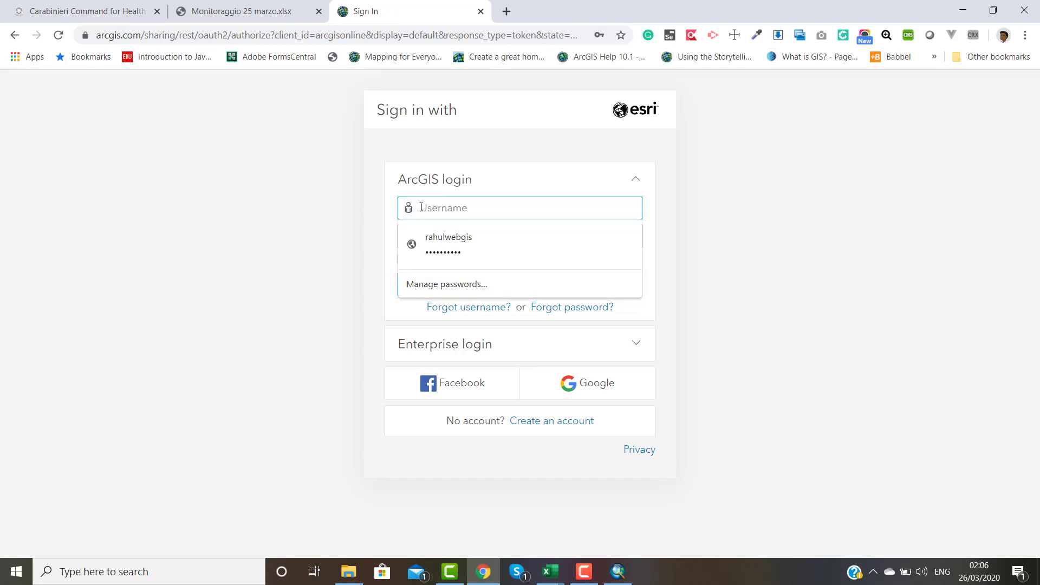
text(yoti)
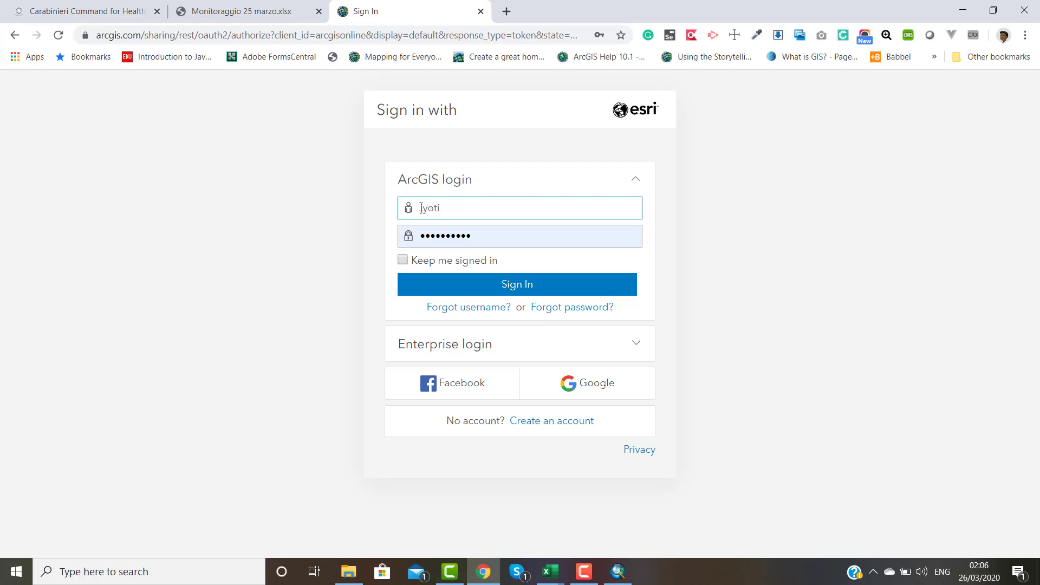
text(yotiwebgis)
double_click(407, 239)
key(BackSpace)
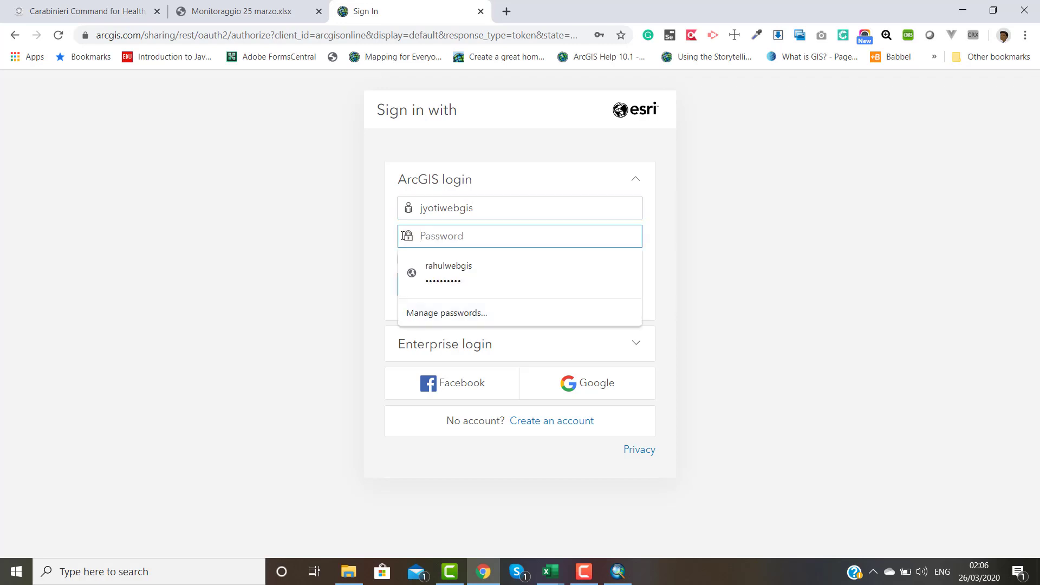
text(•)
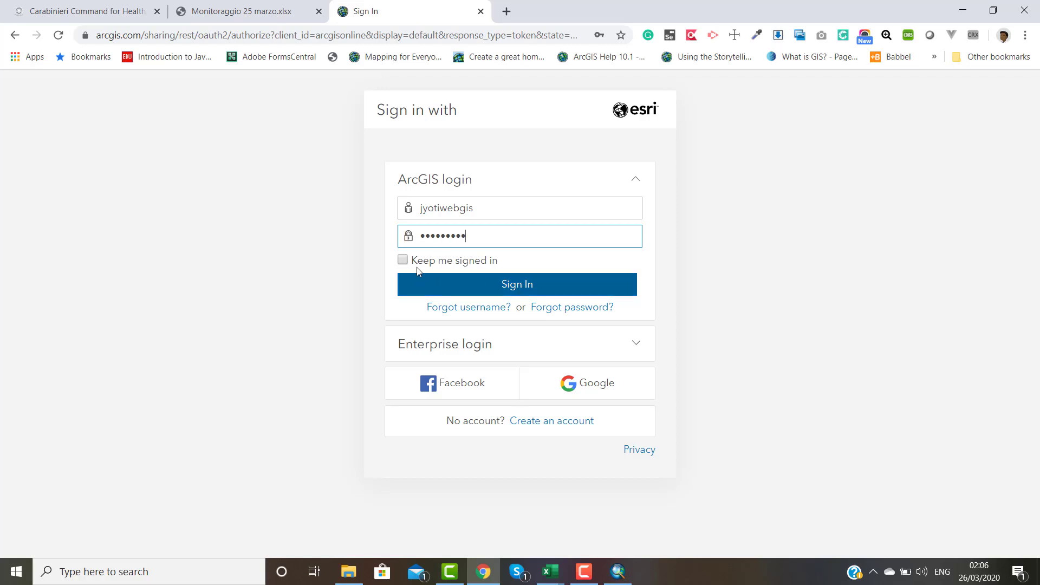
click(403, 262)
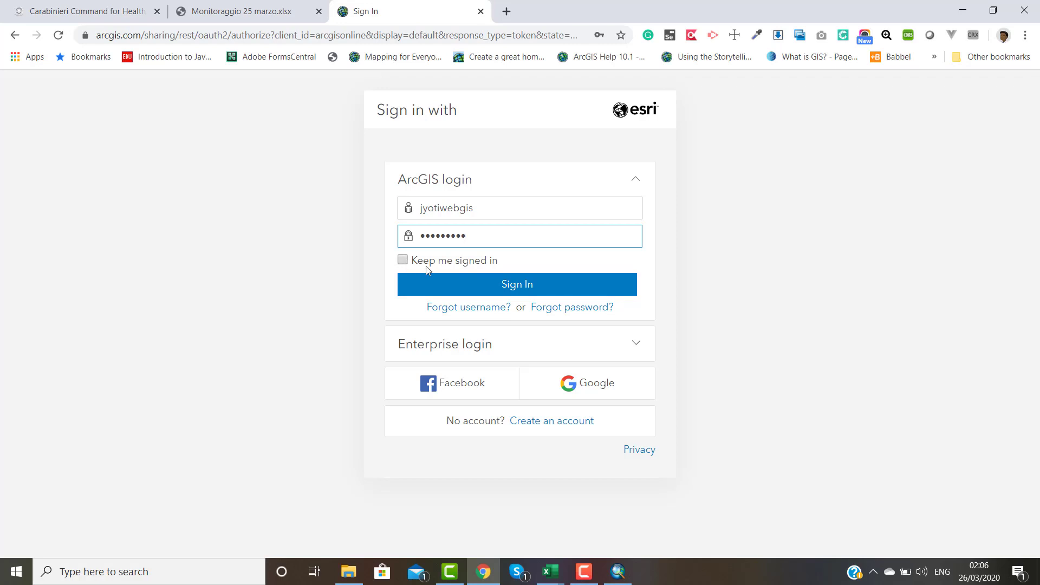
click(502, 286)
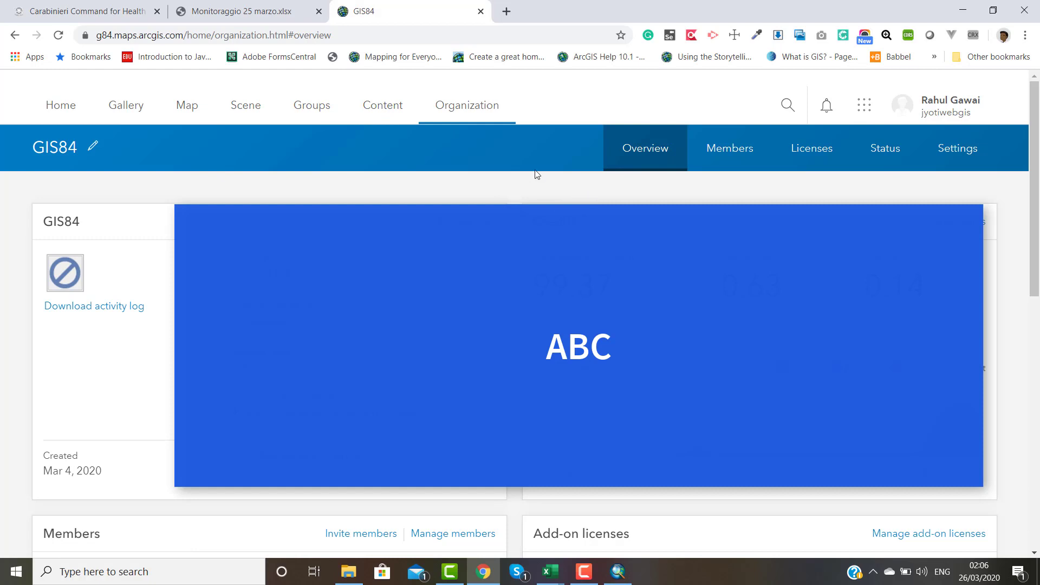
In My Content, add a new item from the computer using COVID19_ITALY.zip.
click(383, 108)
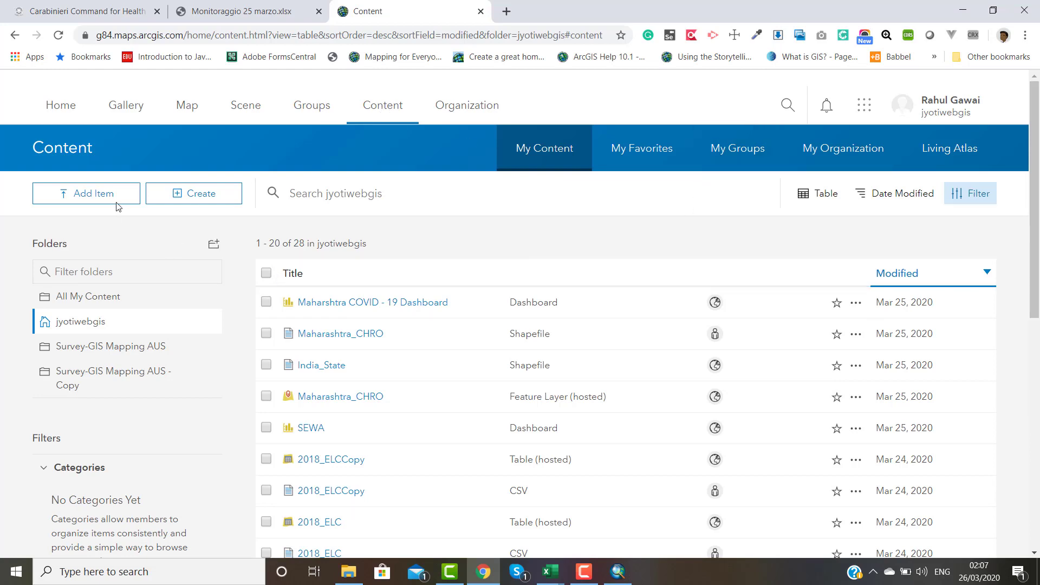
click(97, 199)
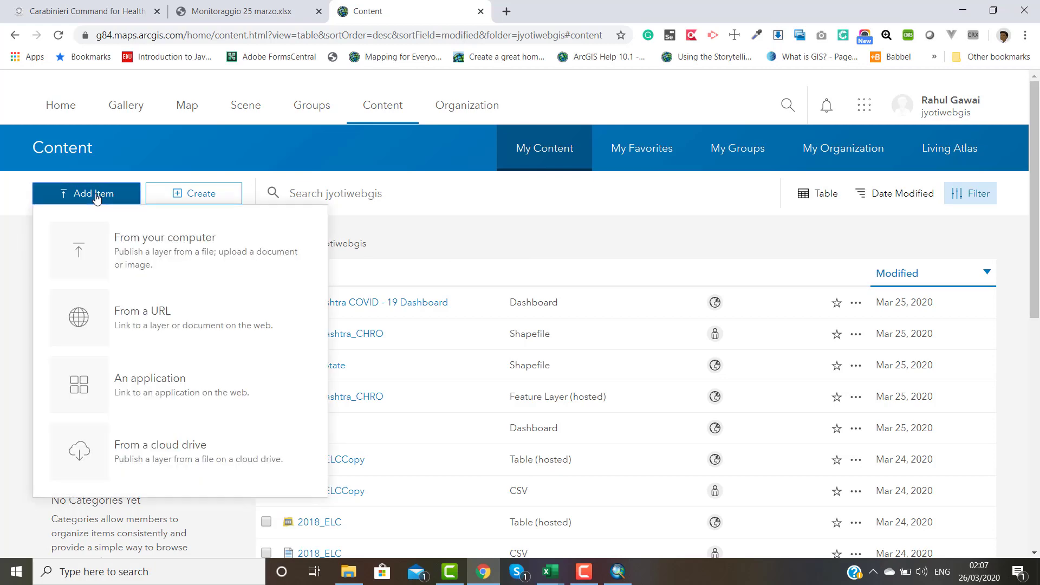
click(134, 253)
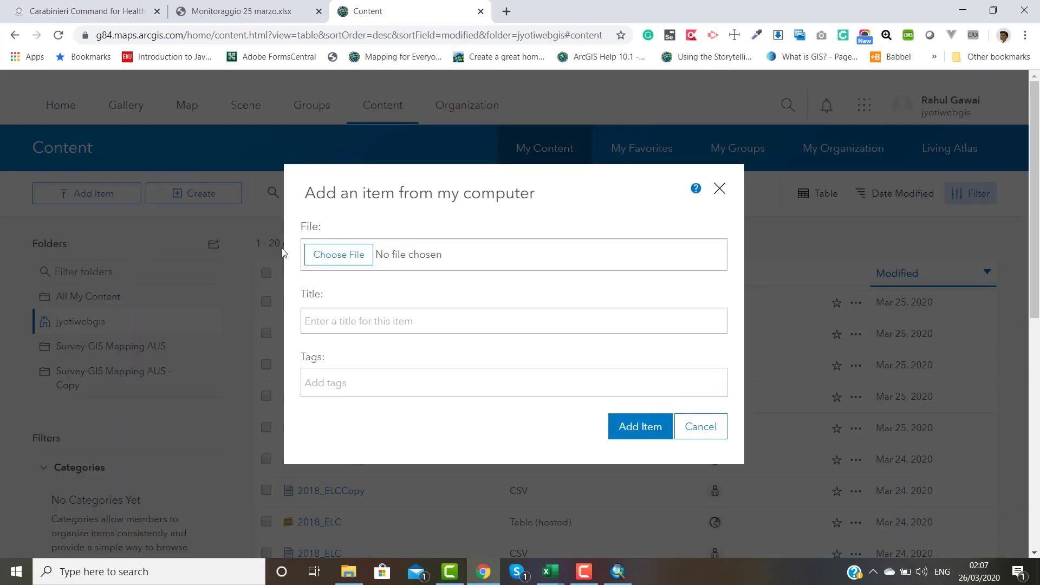
click(330, 259)
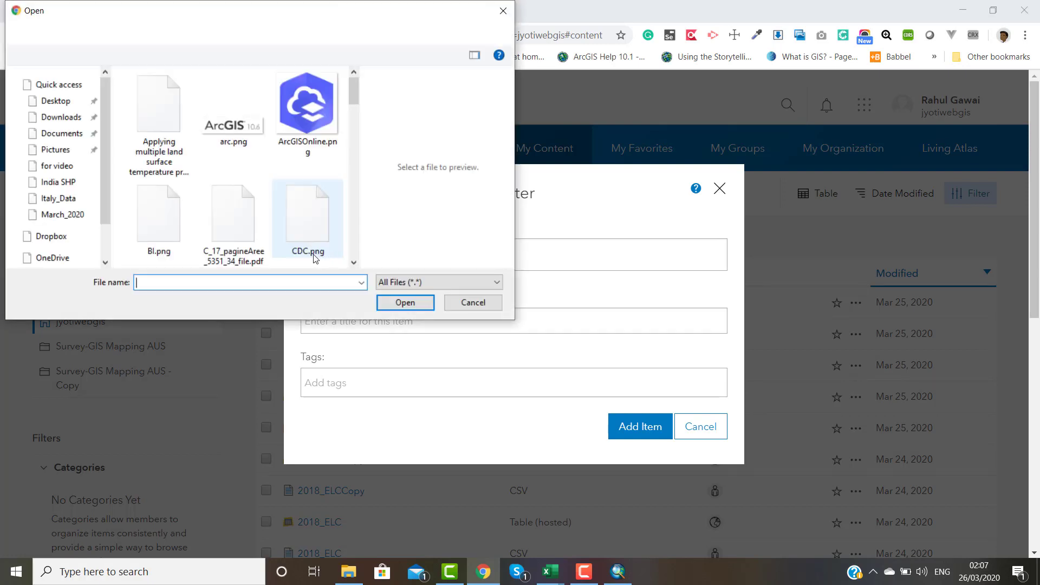
click(170, 222)
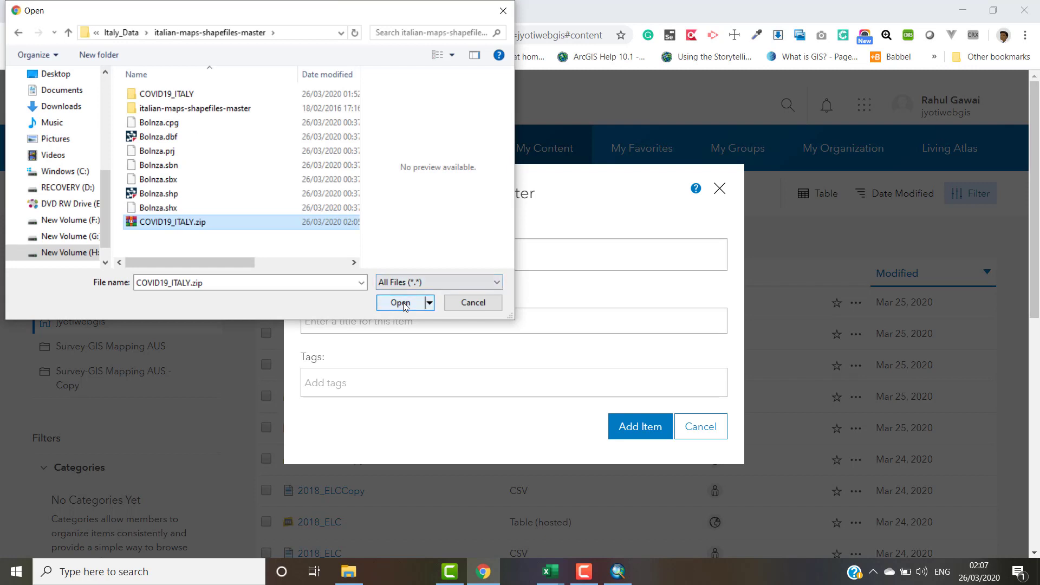
click(403, 302)
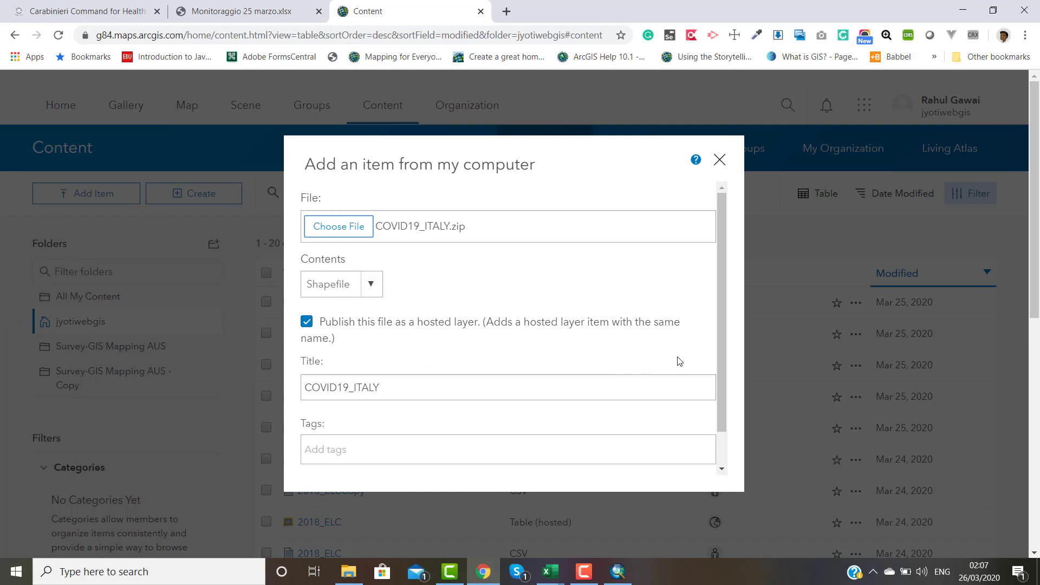
Tag the item 'COVID -19' and publish it as a hosted feature layer.
drag(722, 349, 723, 426)
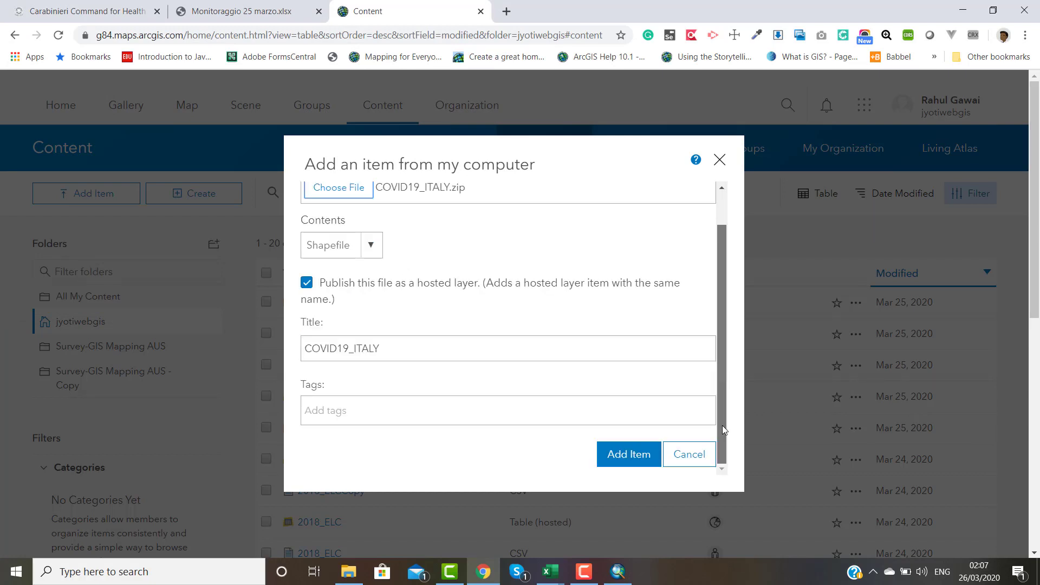
click(352, 416)
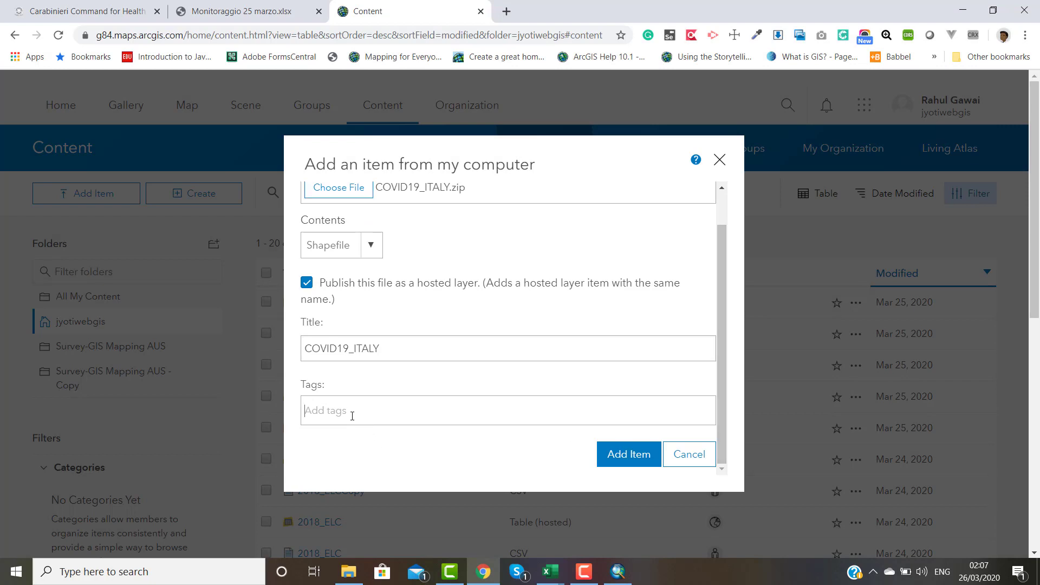
text(c)
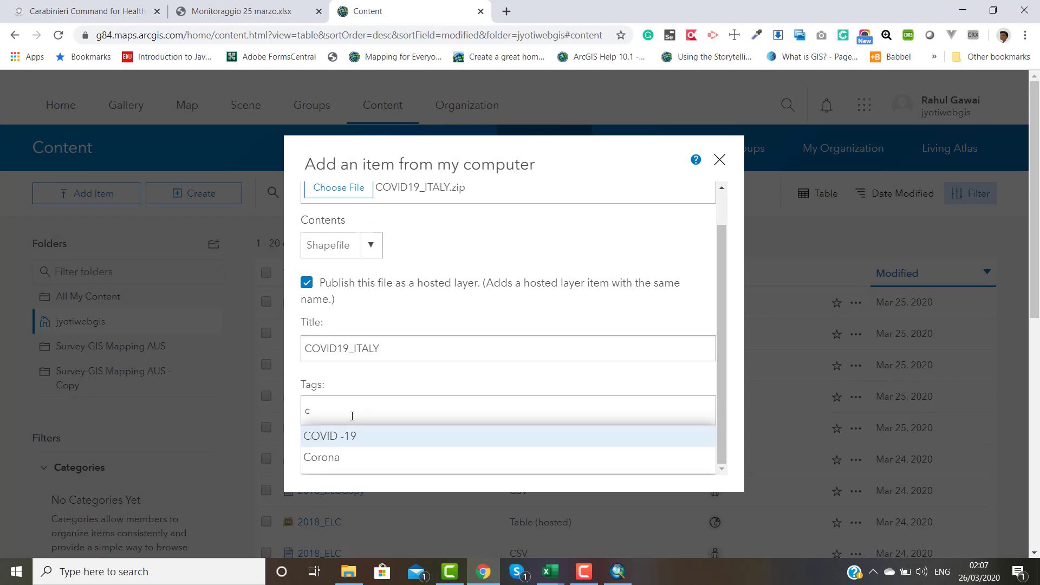
click(351, 436)
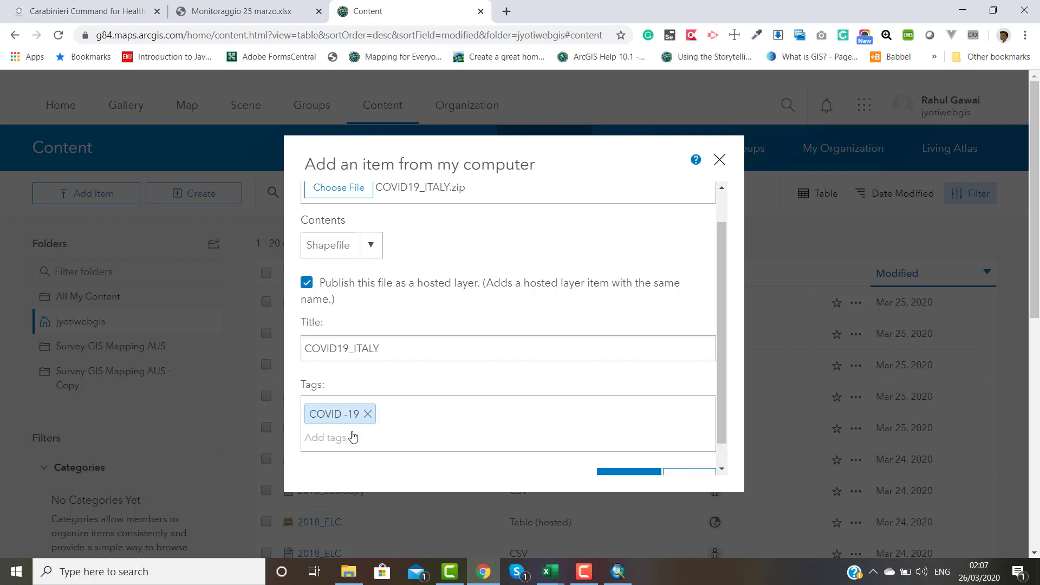
drag(723, 393, 718, 444)
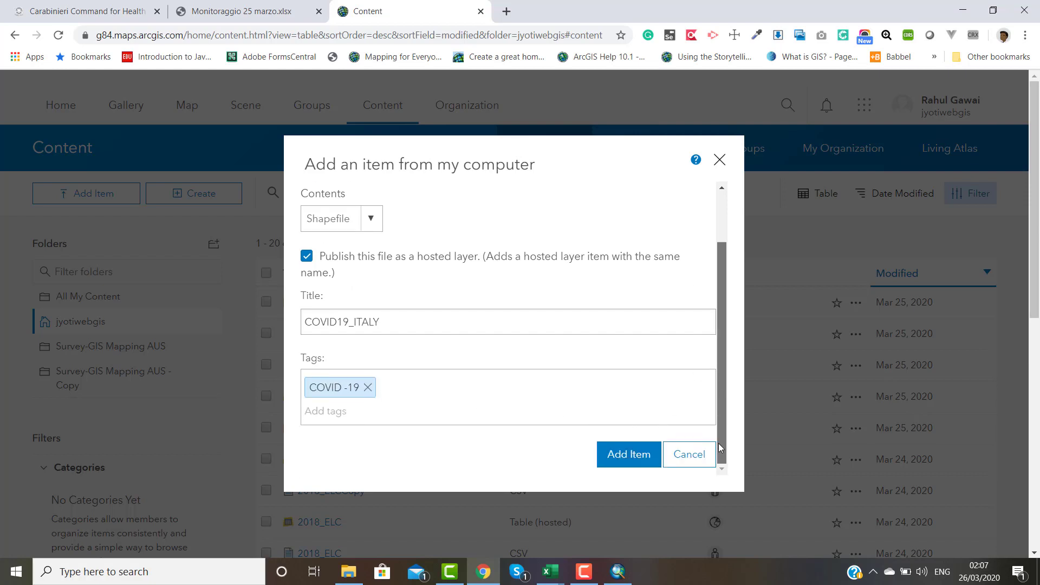
click(628, 458)
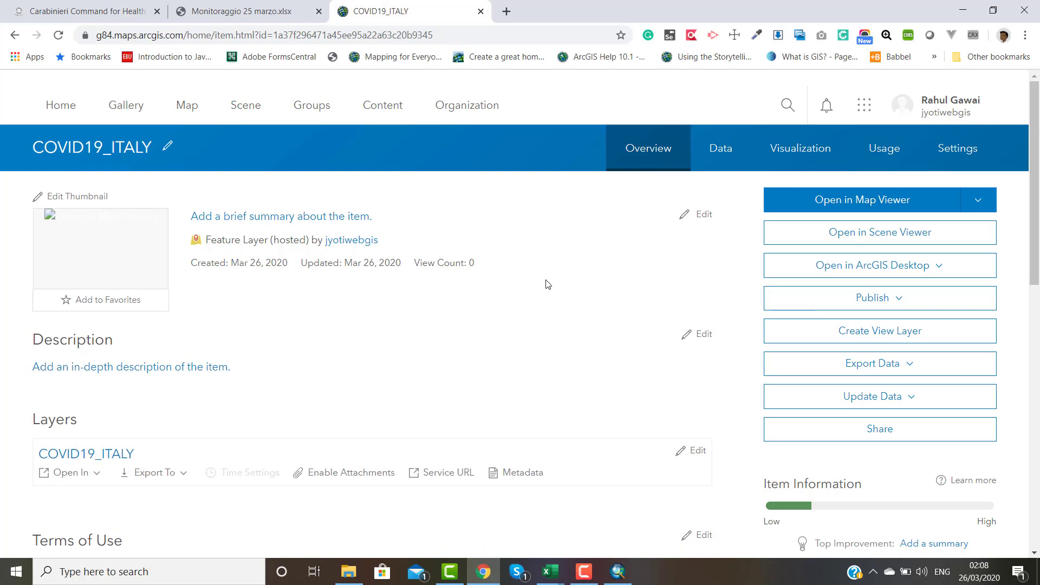
click(721, 155)
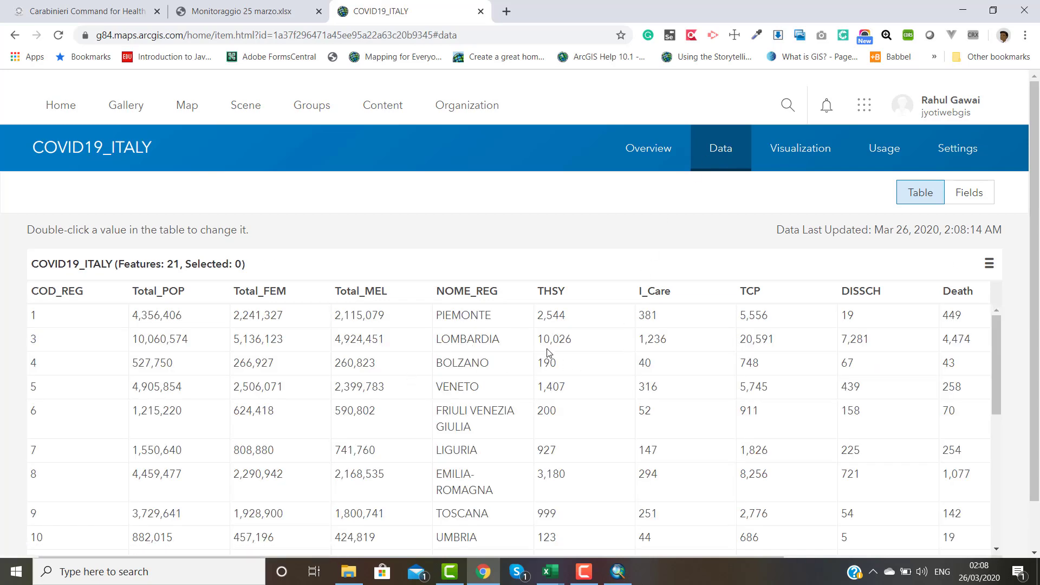
scroll(604, 389, down, 8)
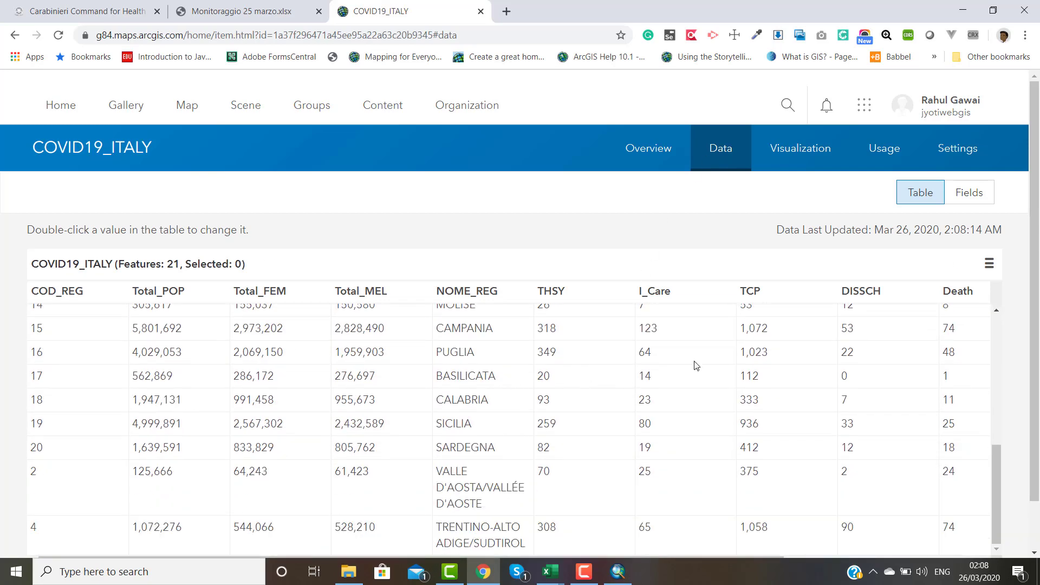
scroll(654, 366, up, 8)
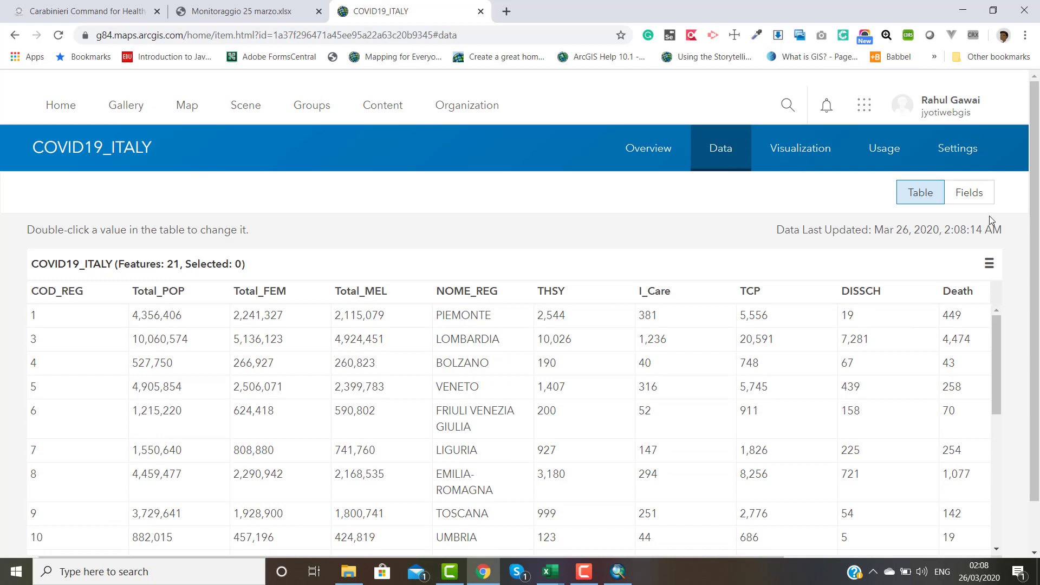
click(971, 195)
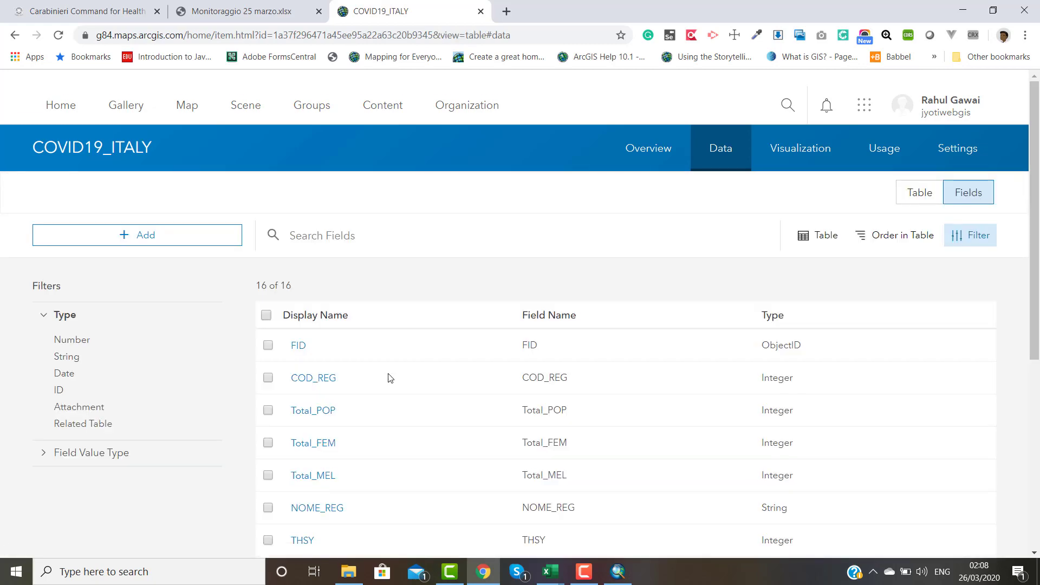
scroll(390, 378, down, 6)
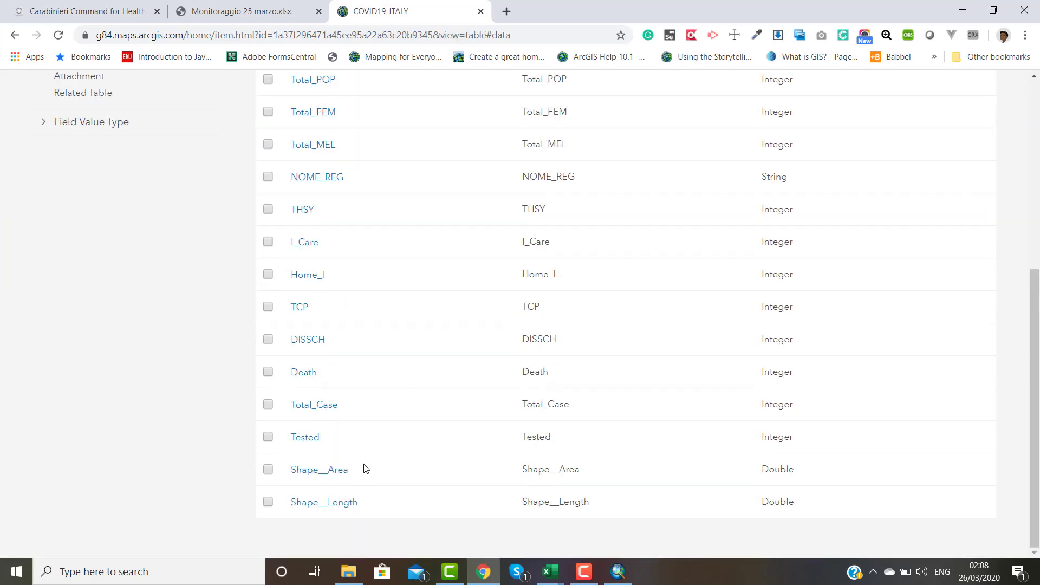
scroll(364, 469, up, 5)
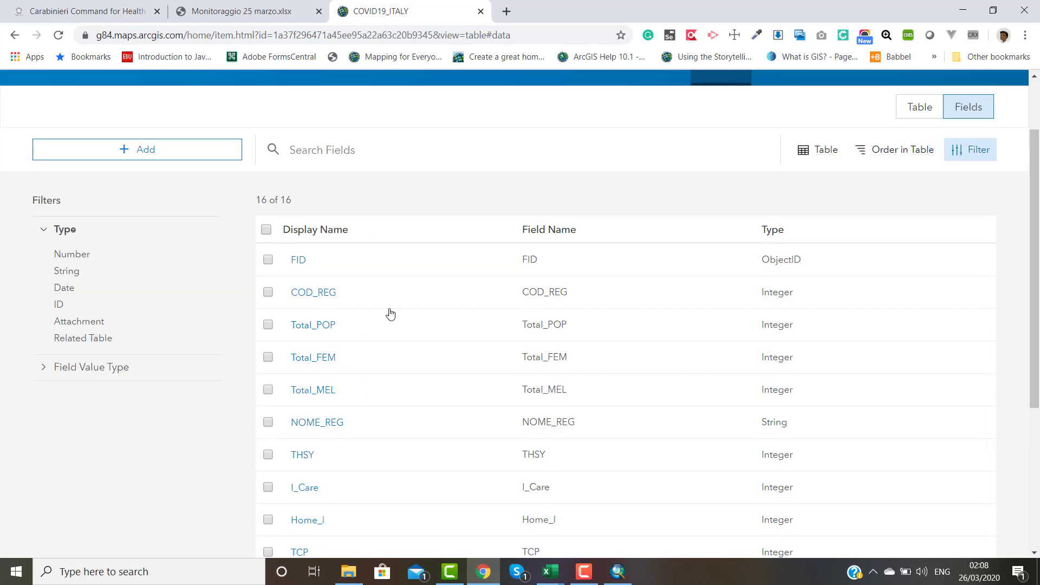
scroll(390, 314, up, 2)
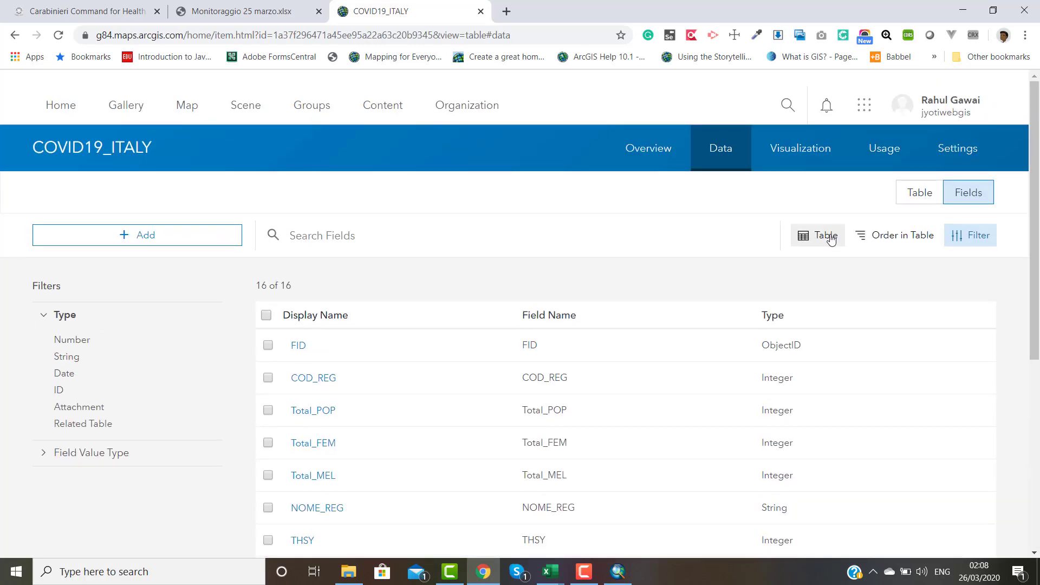
click(906, 198)
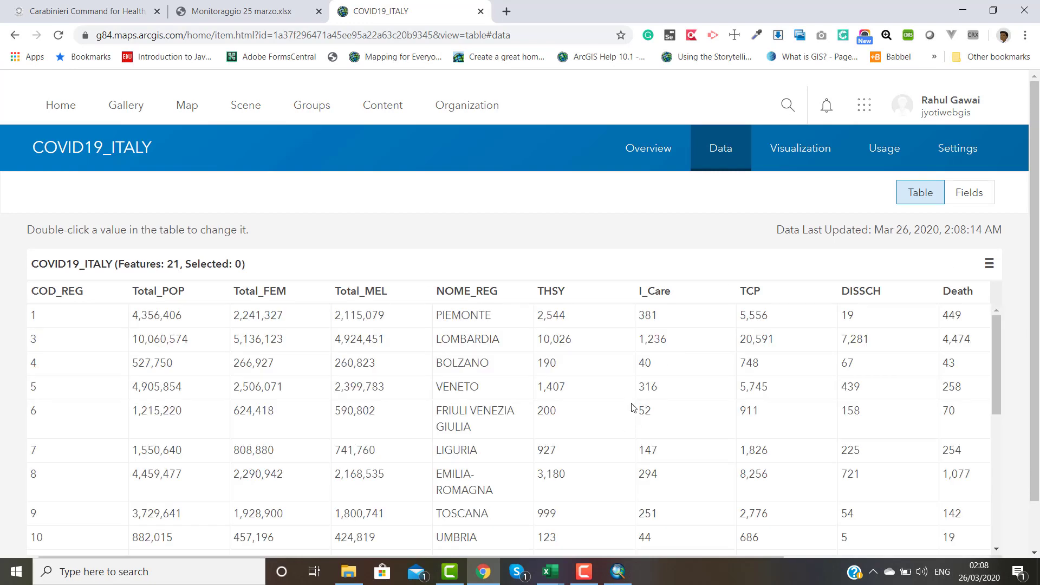
scroll(633, 408, down, 6)
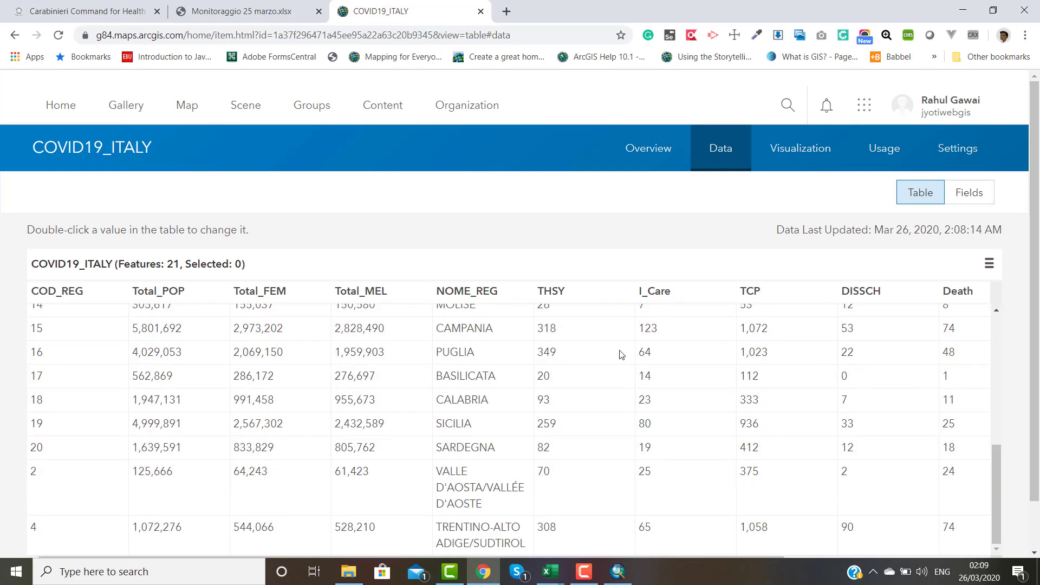
click(636, 157)
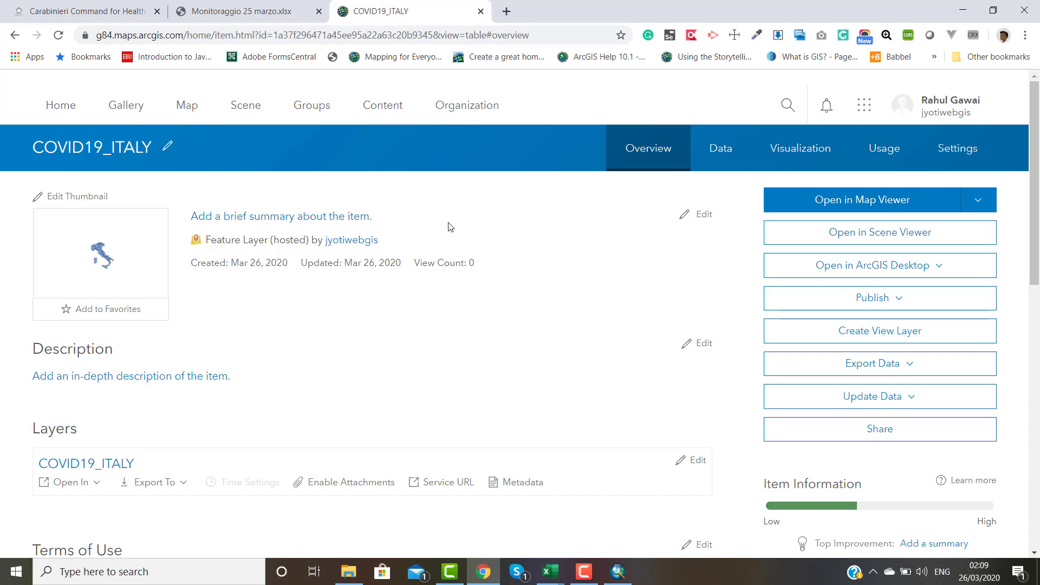
Open a new web map and add the COVID19_ITALY layer from My Content.
click(188, 106)
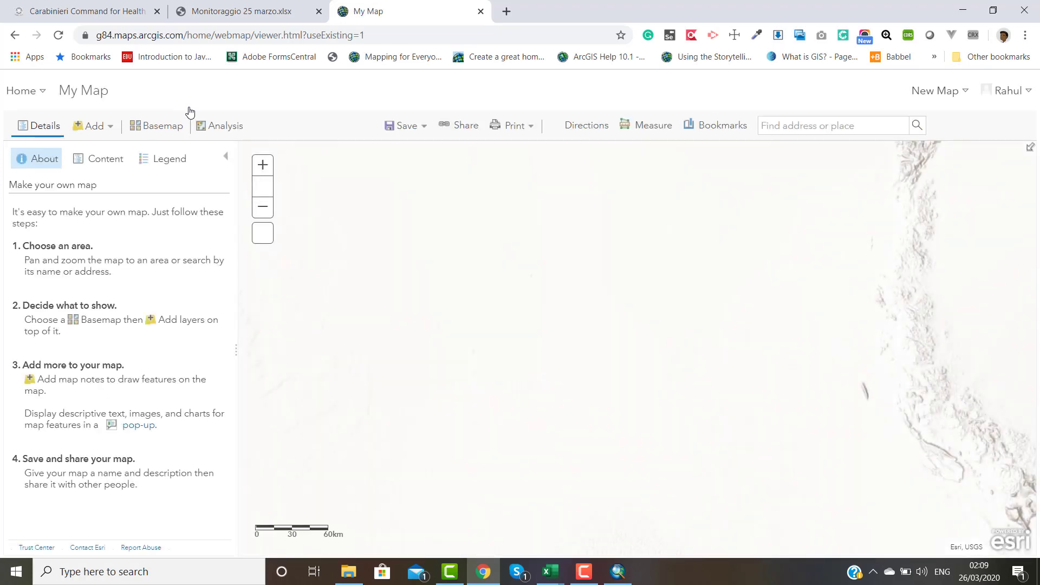
click(110, 130)
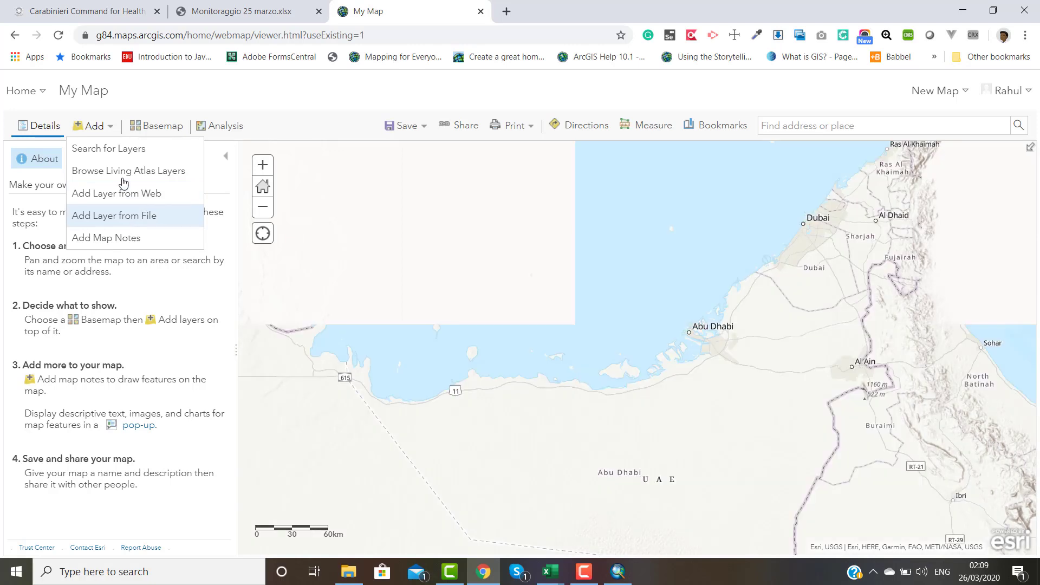
click(121, 158)
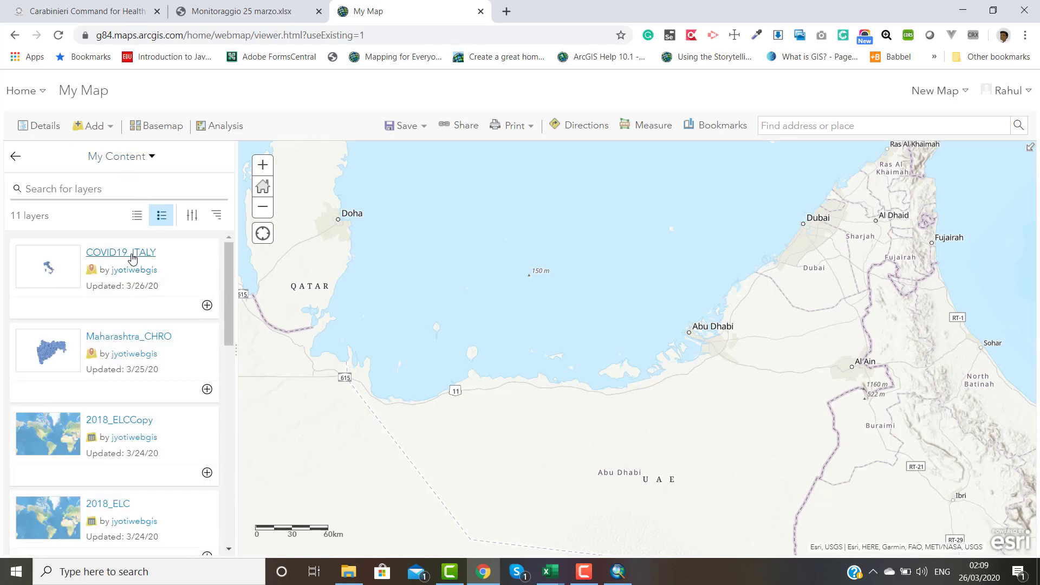
click(207, 306)
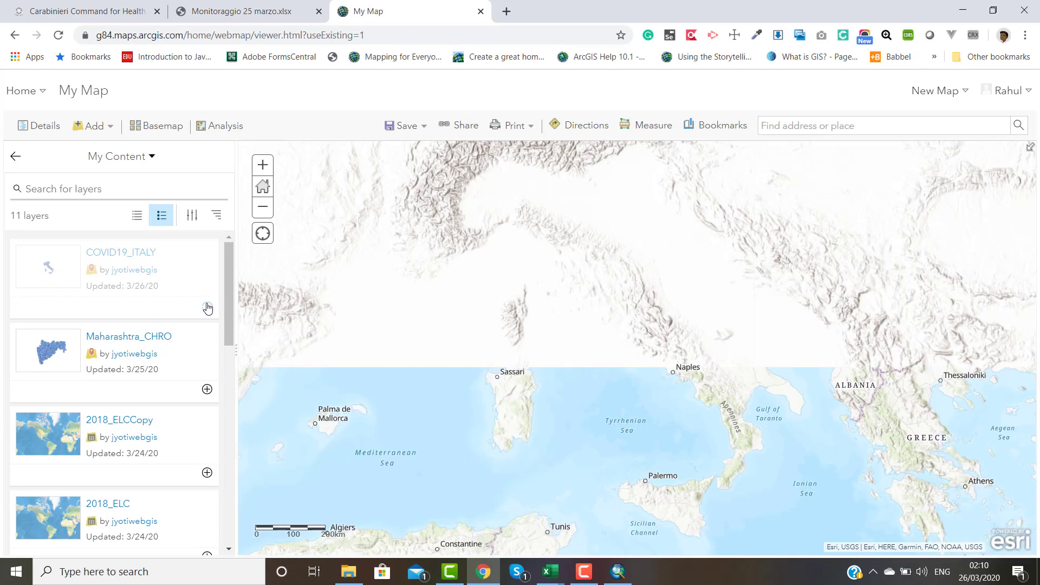
click(208, 308)
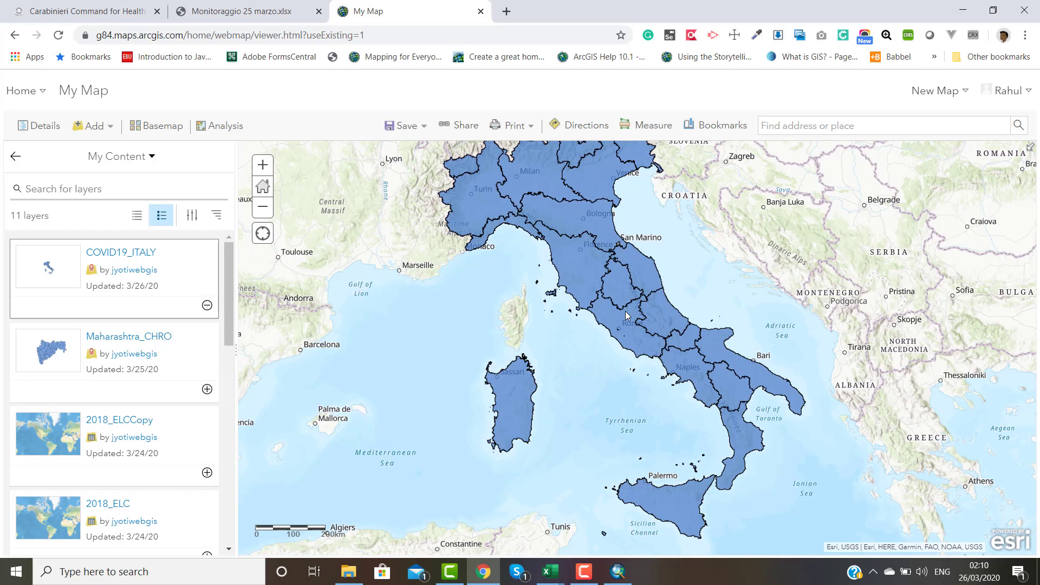
Show the map's layer list with COVID19 ITALY above the Topographic basemap.
click(15, 157)
scroll(560, 264, up, 1)
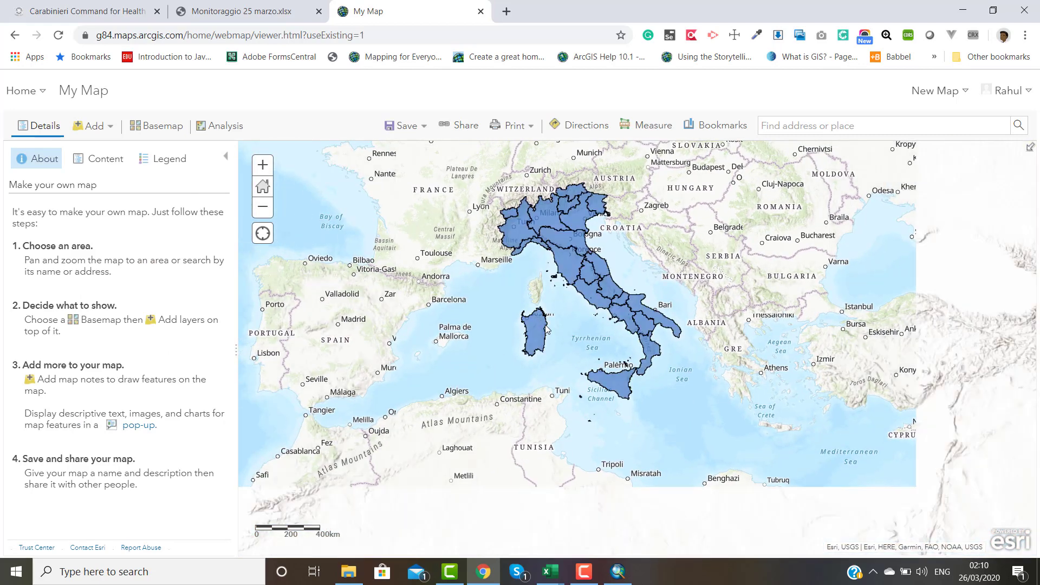
scroll(564, 307, up, 1)
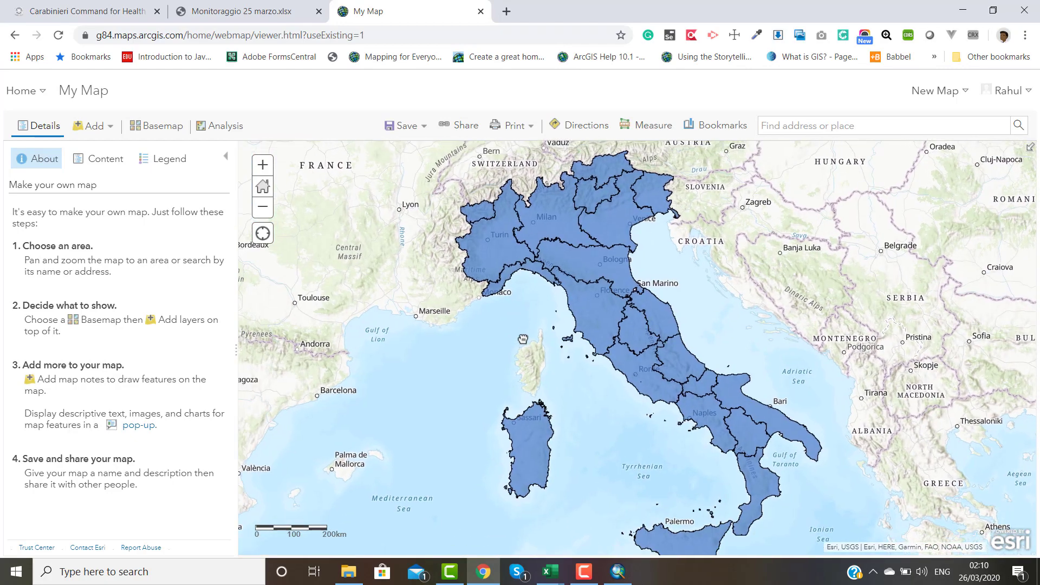
scroll(523, 339, down, 1)
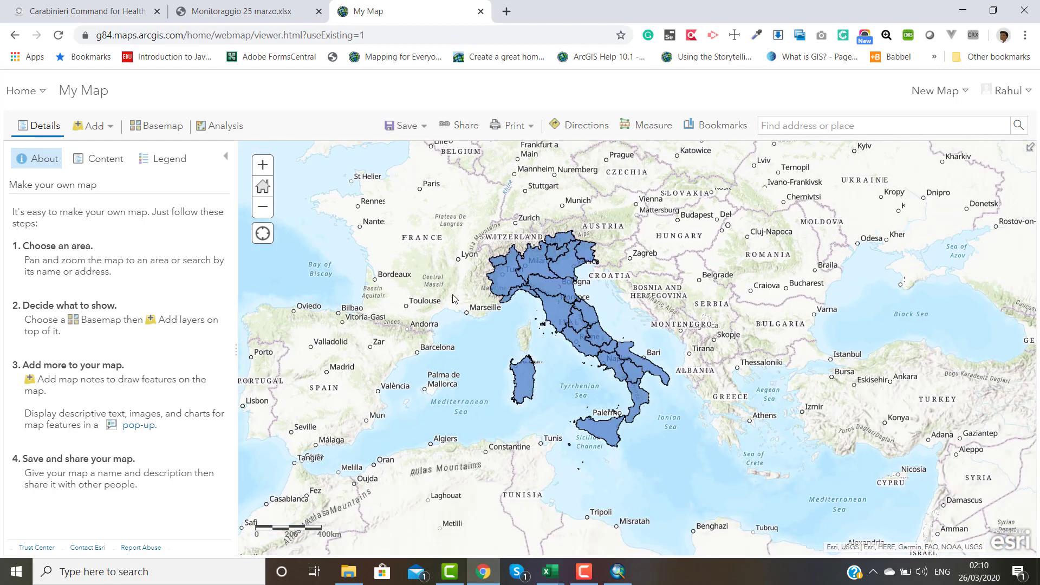
click(90, 162)
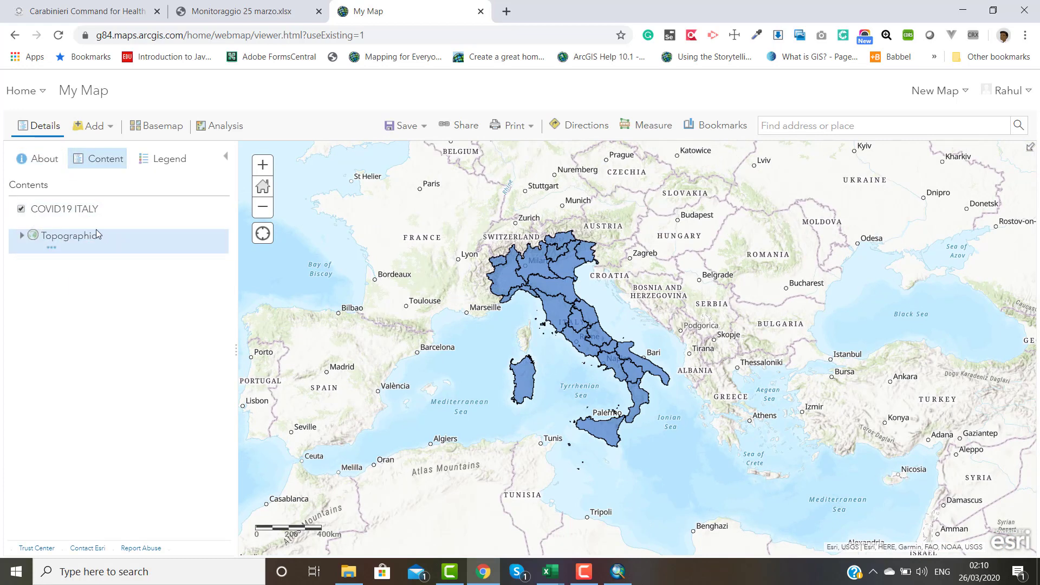
mouse_move(82, 225)
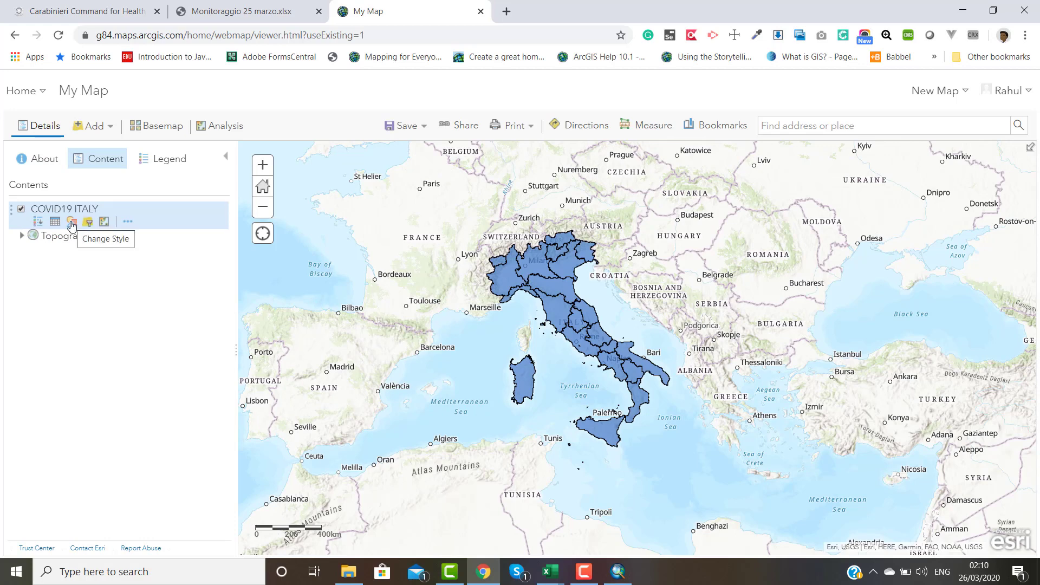
Style the COVID19 ITALY layer as proportional circles sized by Total_Case.
click(72, 226)
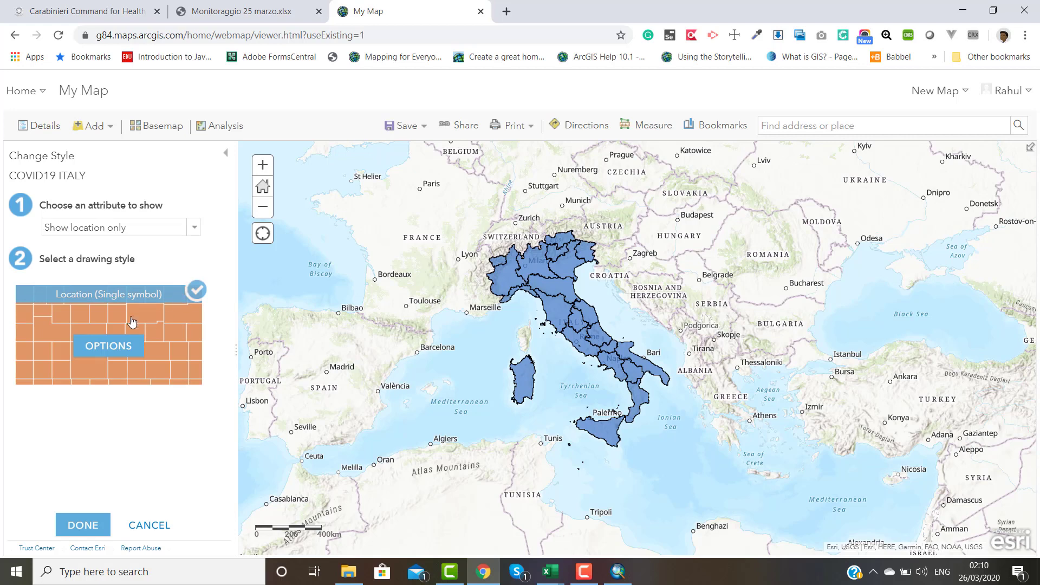
click(194, 228)
drag(195, 262, 195, 316)
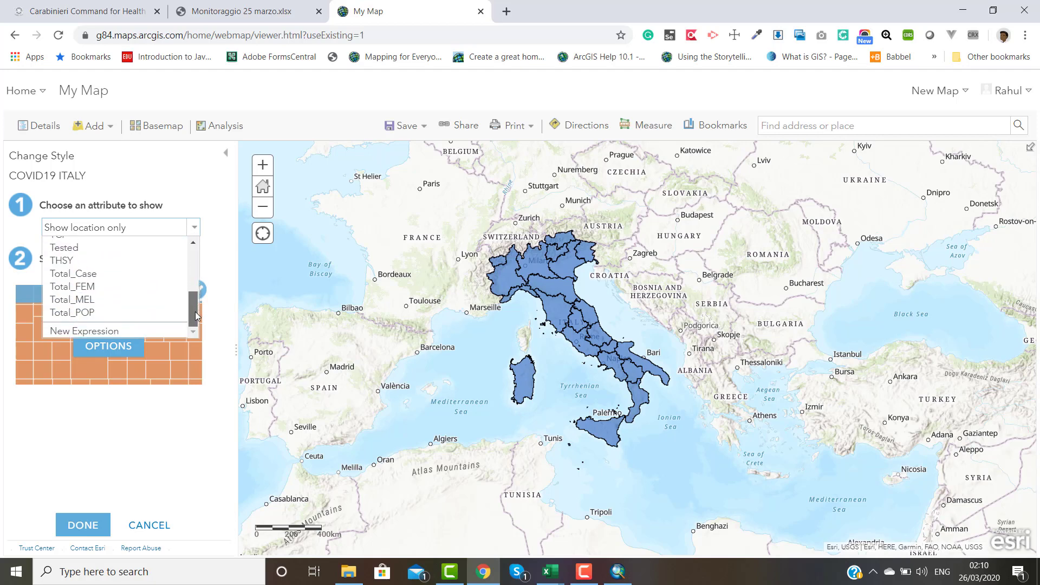
click(75, 279)
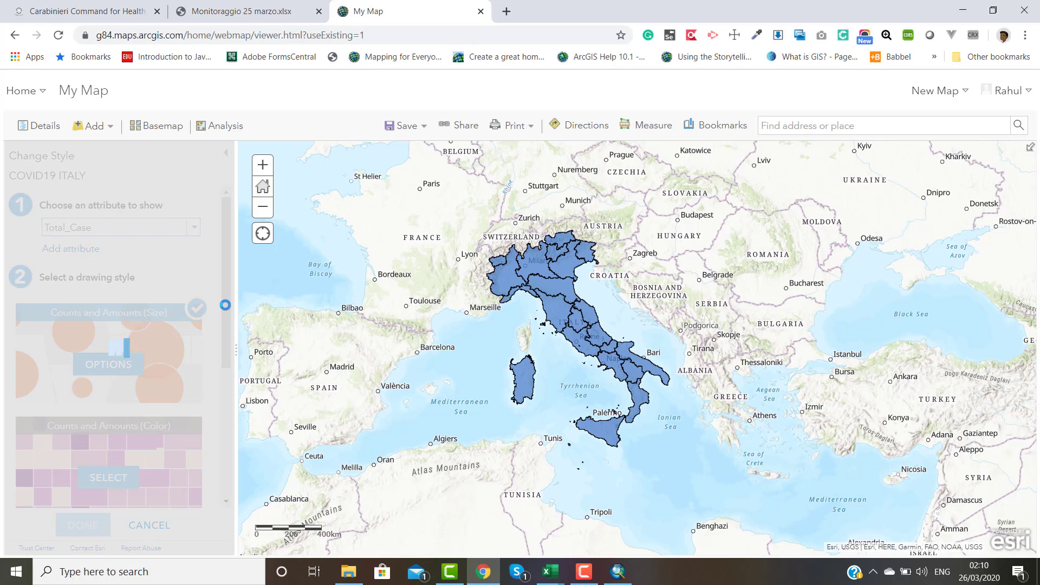
scroll(225, 295, down, 2)
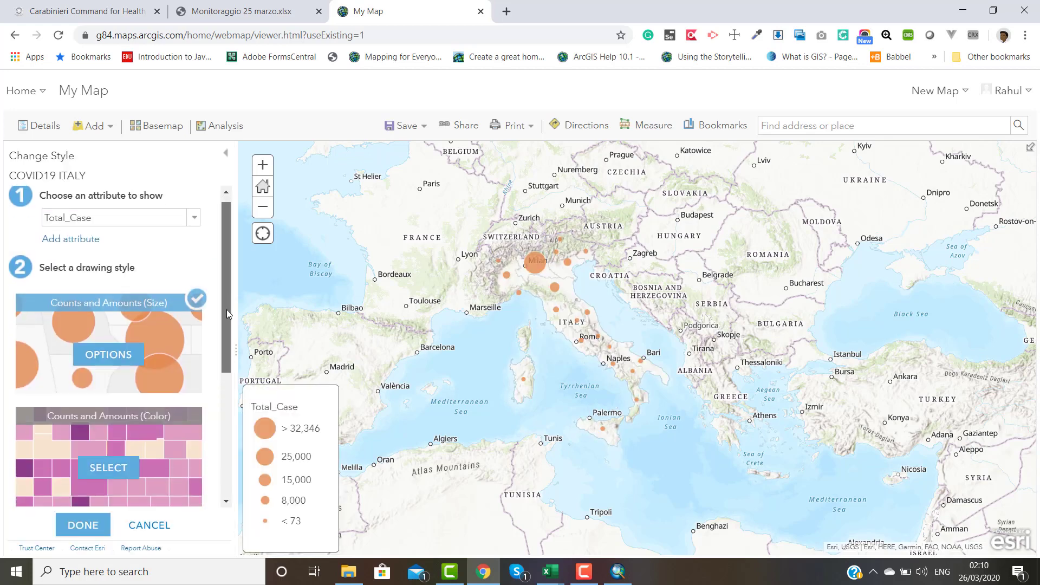
scroll(236, 284, up, 2)
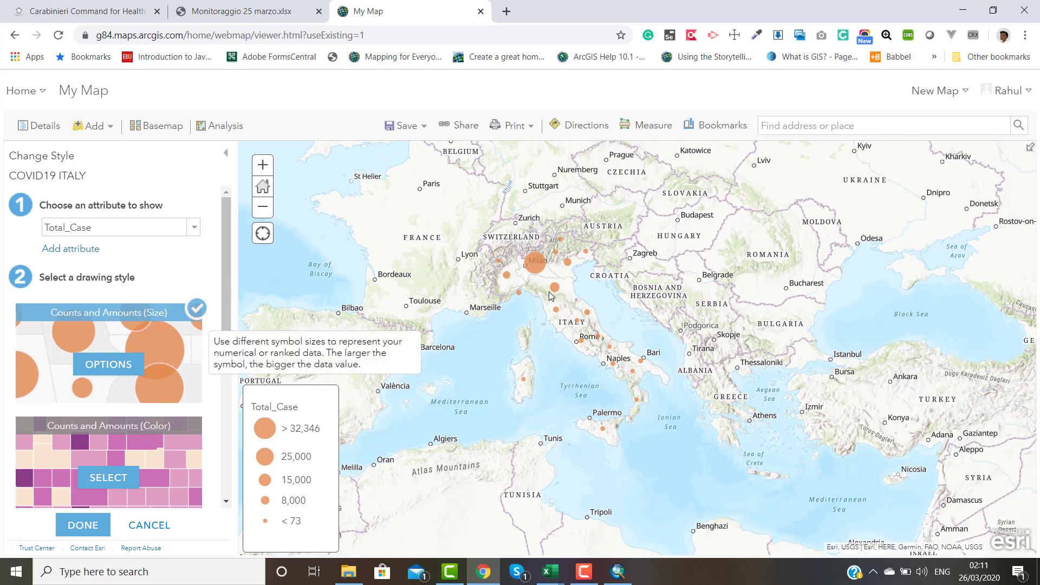
scroll(551, 296, up, 1)
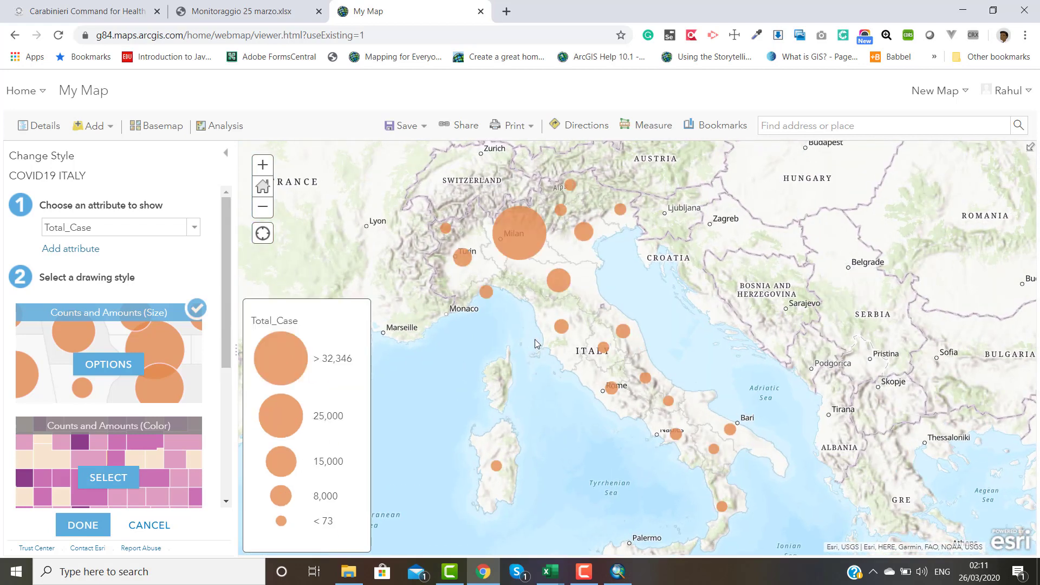
Recentre the map on Italy and check Sardinia's COVID-19 pop-up values.
drag(506, 373, 544, 395)
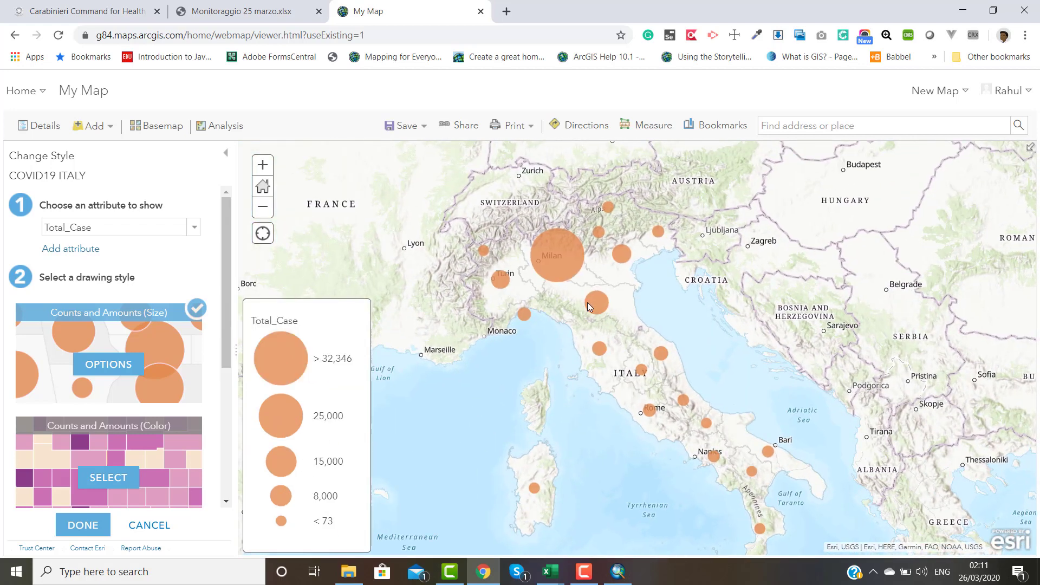
drag(692, 509, 689, 478)
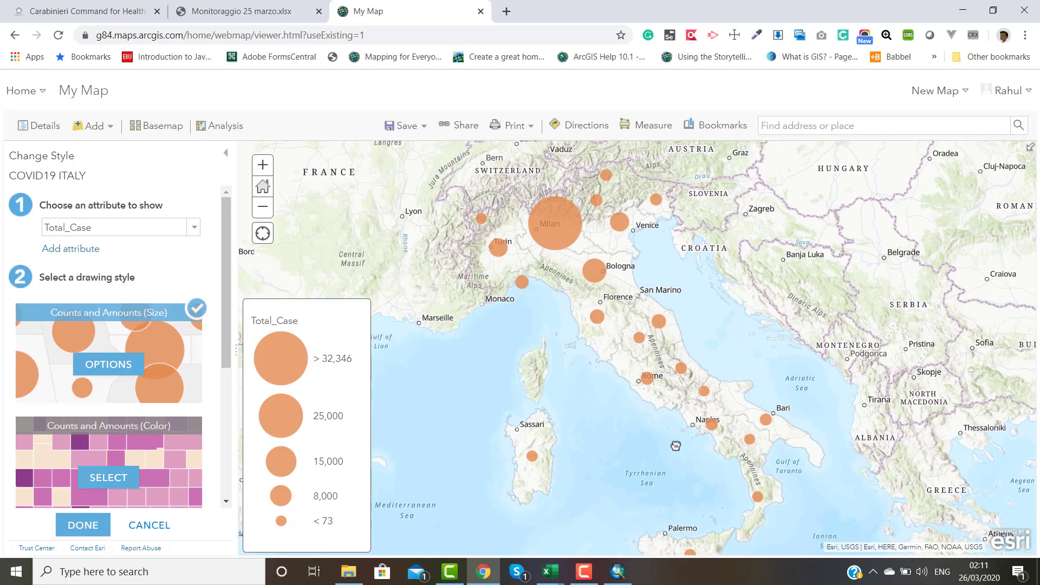
click(553, 463)
scroll(633, 320, down, 1)
scroll(617, 300, up, 1)
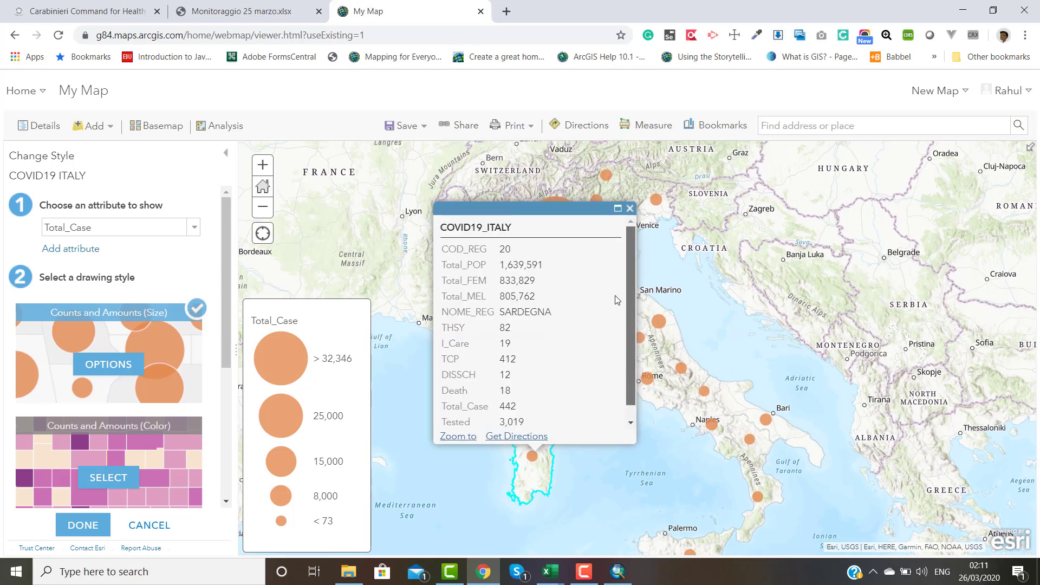
click(630, 208)
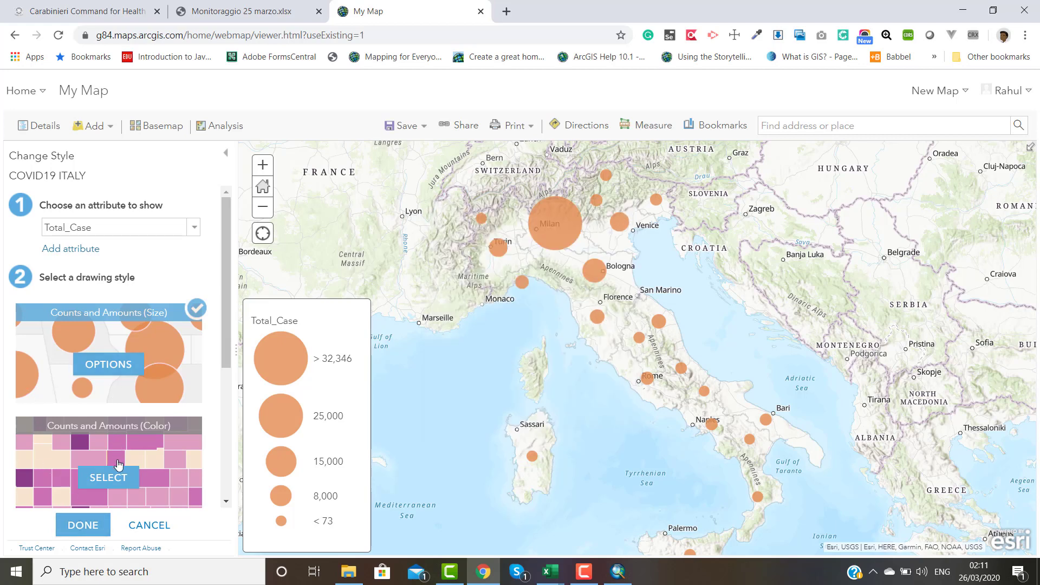
Fill the Total_Case circles light blue and classify them into 4 Natural Breaks classes.
click(109, 364)
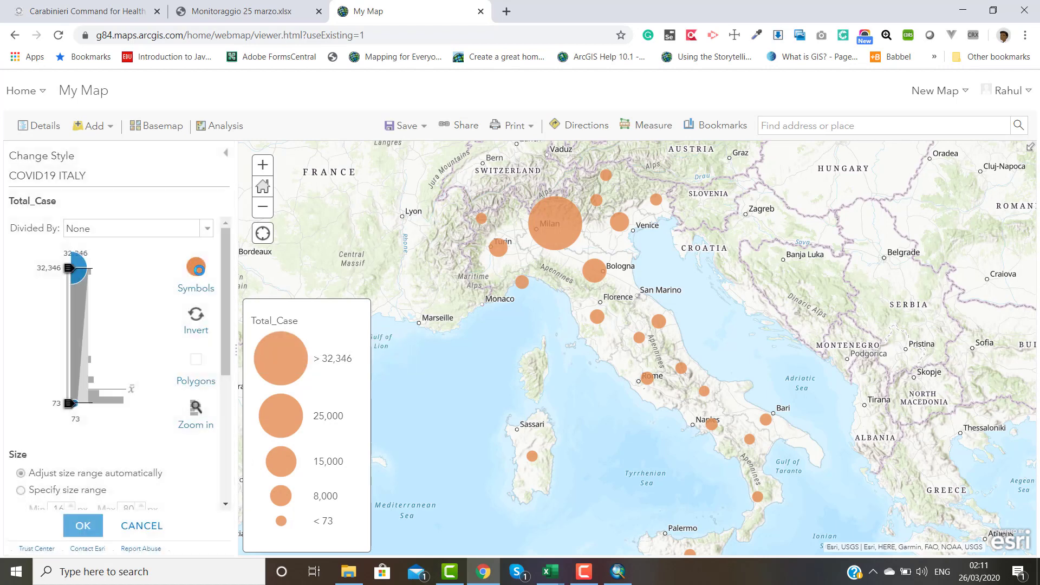
click(198, 269)
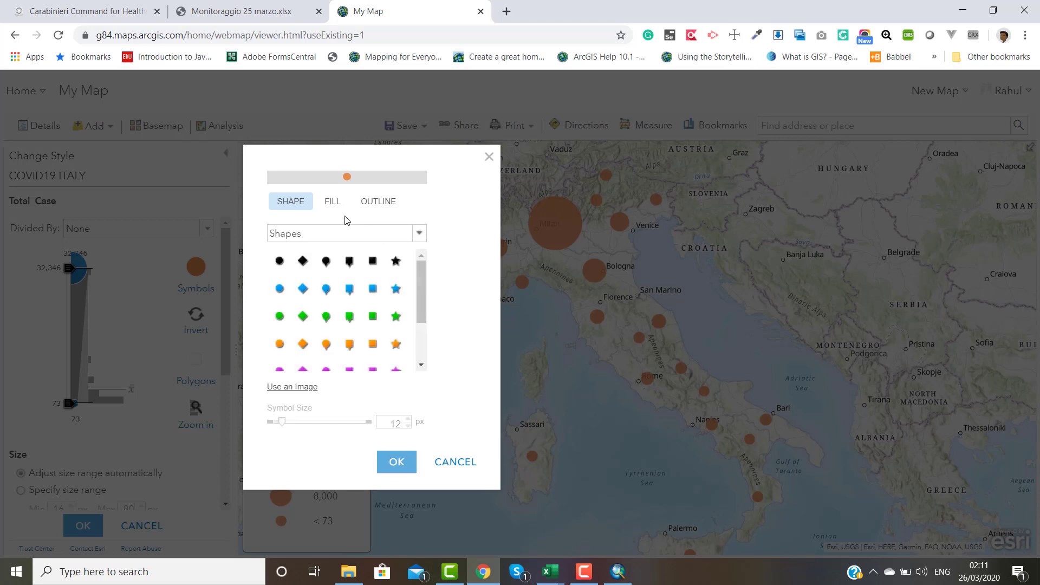
click(335, 204)
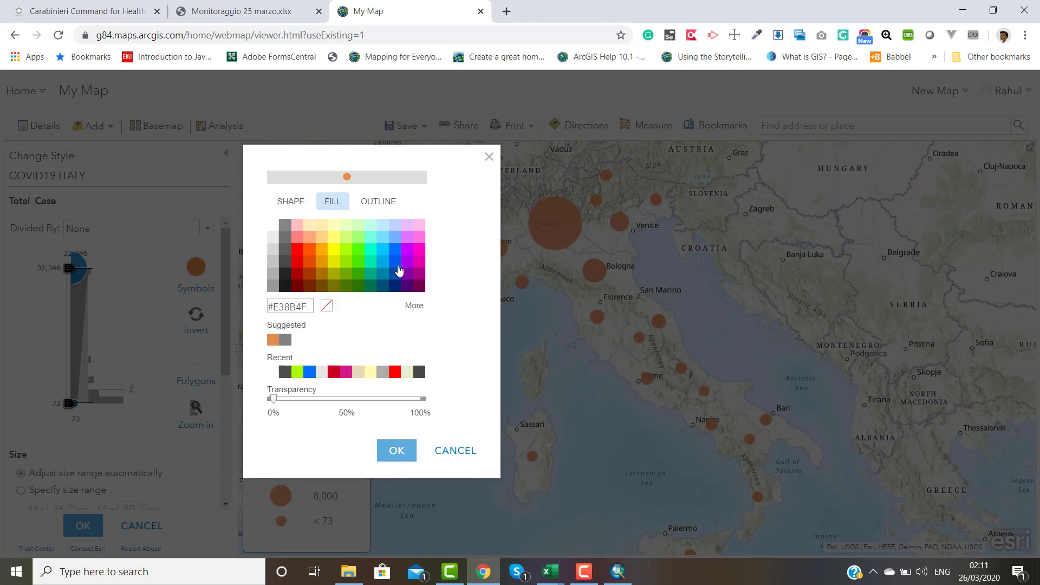
click(394, 237)
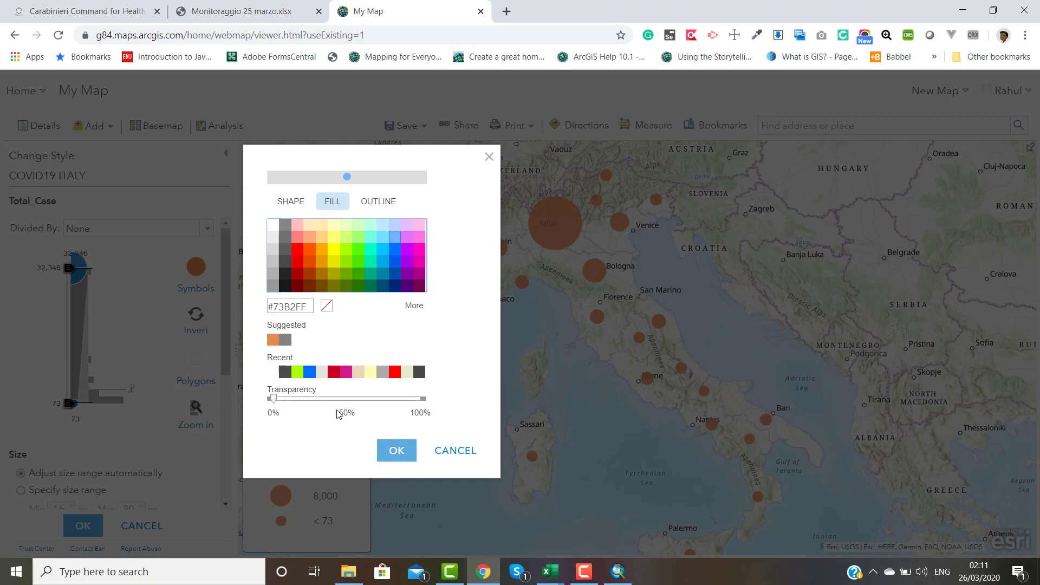
click(398, 453)
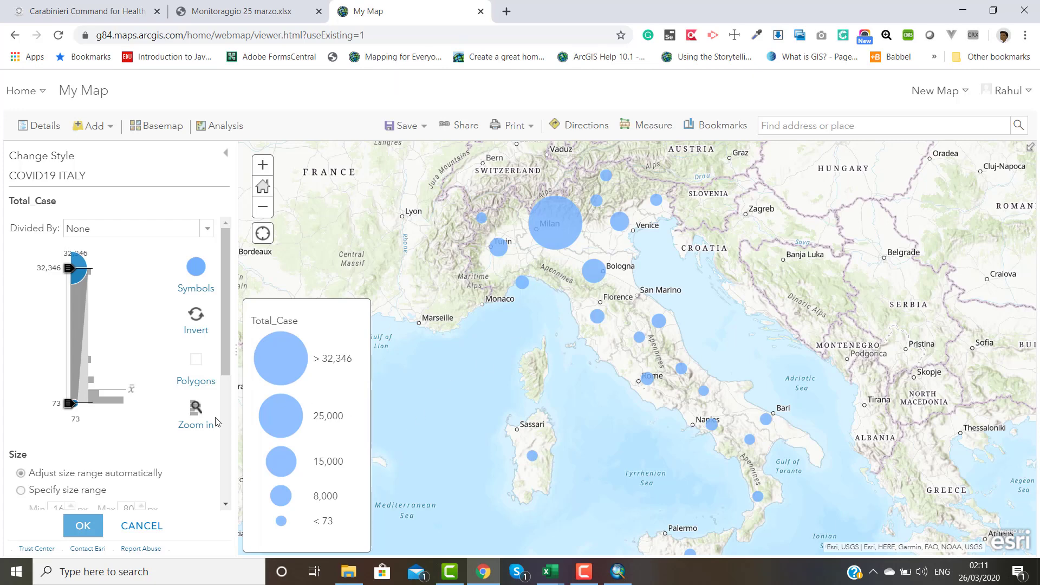
scroll(99, 471, down, 1)
scroll(99, 470, down, 1)
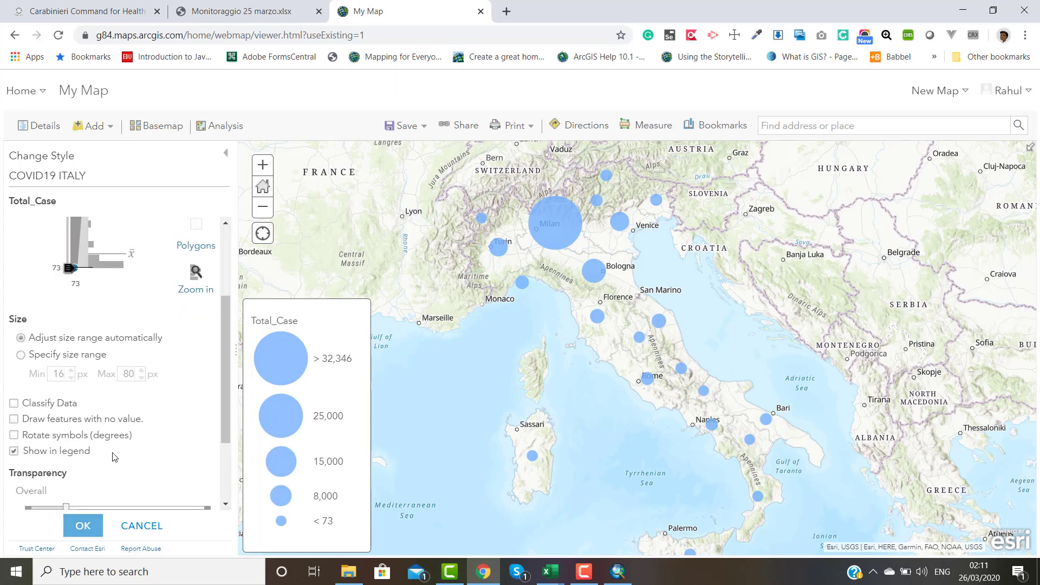
scroll(157, 425, down, 1)
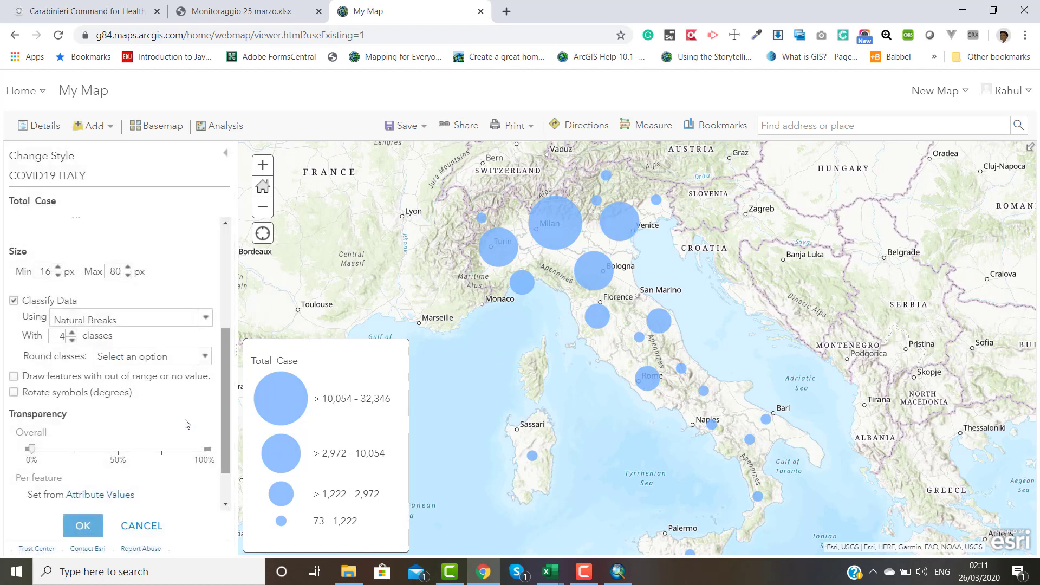
click(82, 528)
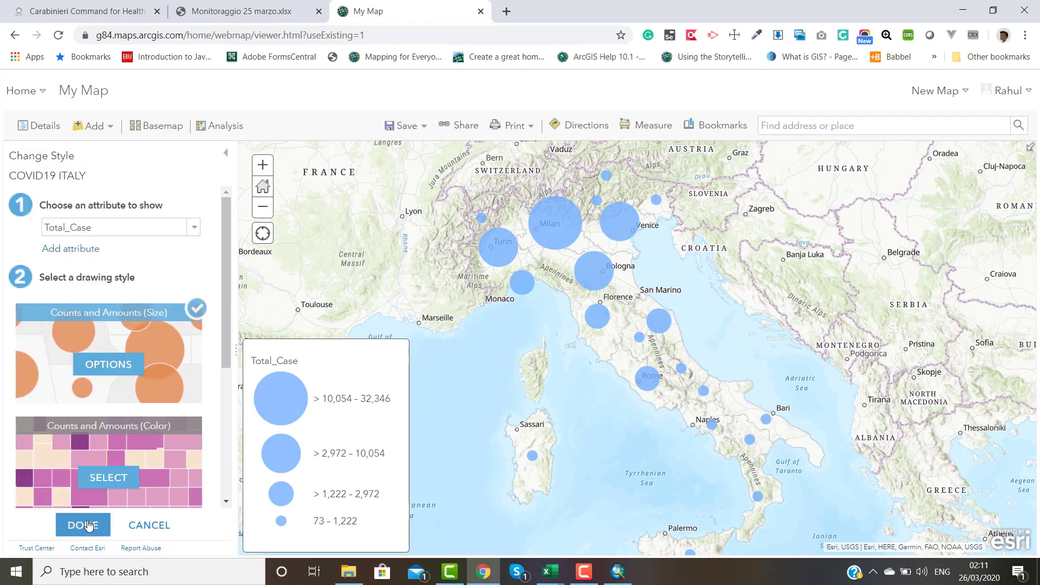
Finish the circle styling, then recentre Italy and inspect Emilia-Romagna's pop-up values.
click(83, 527)
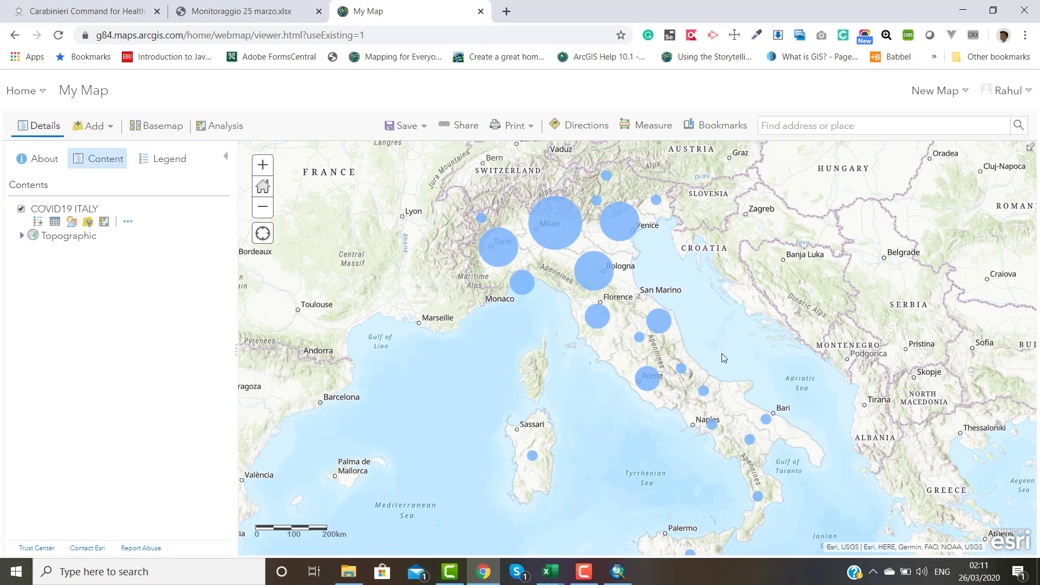
drag(719, 350, 683, 387)
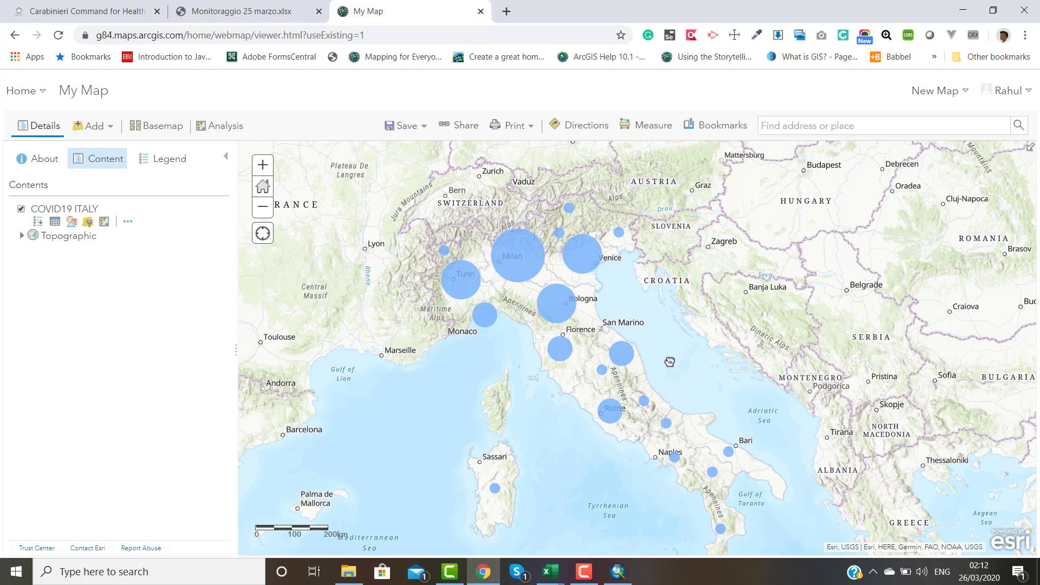
mouse_move(675, 369)
mouse_down()
mouse_move(670, 352)
mouse_move(678, 362)
mouse_up()
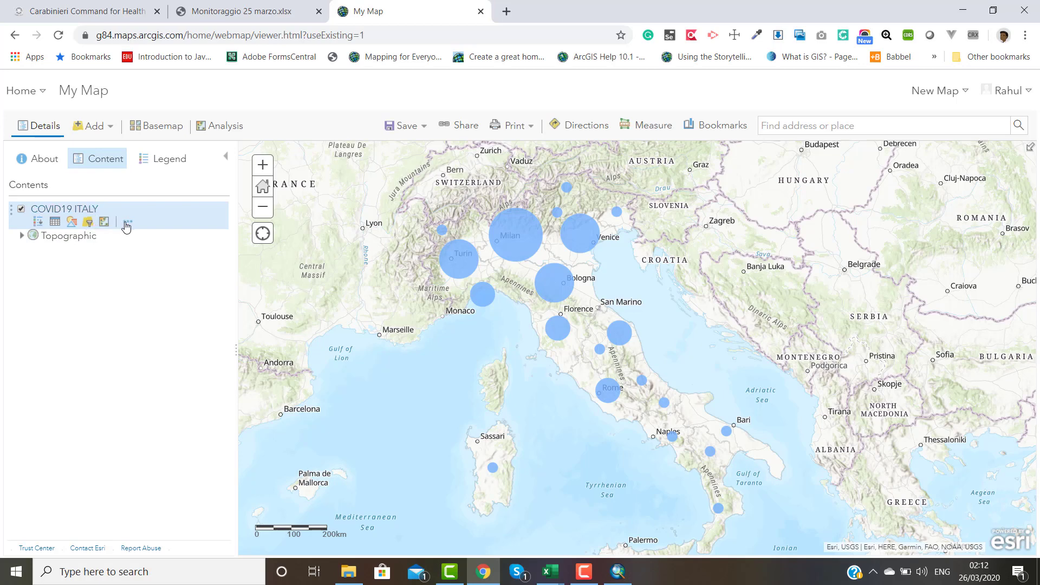
click(562, 295)
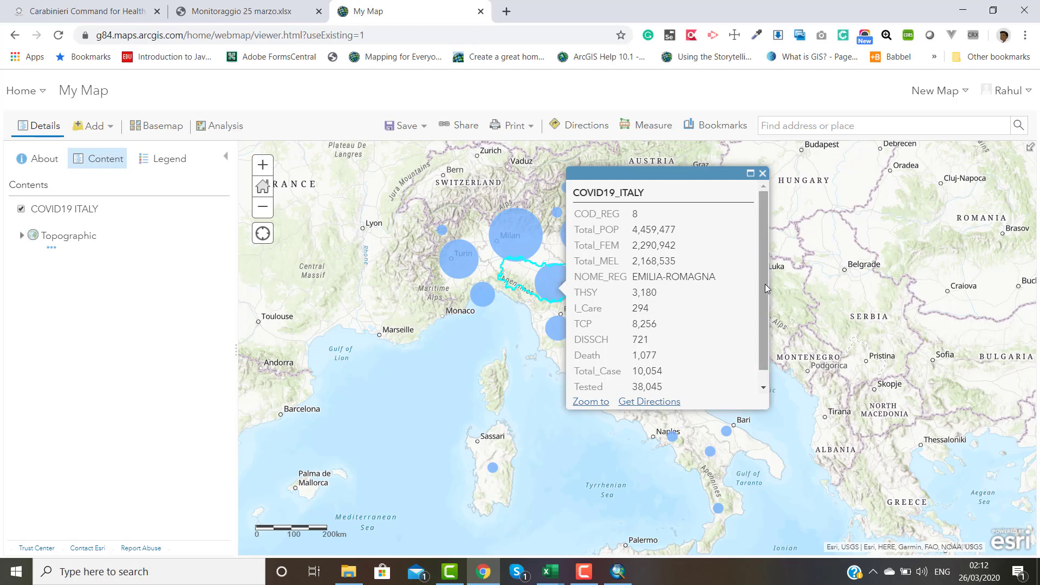
scroll(765, 284, down, 1)
scroll(765, 271, up, 1)
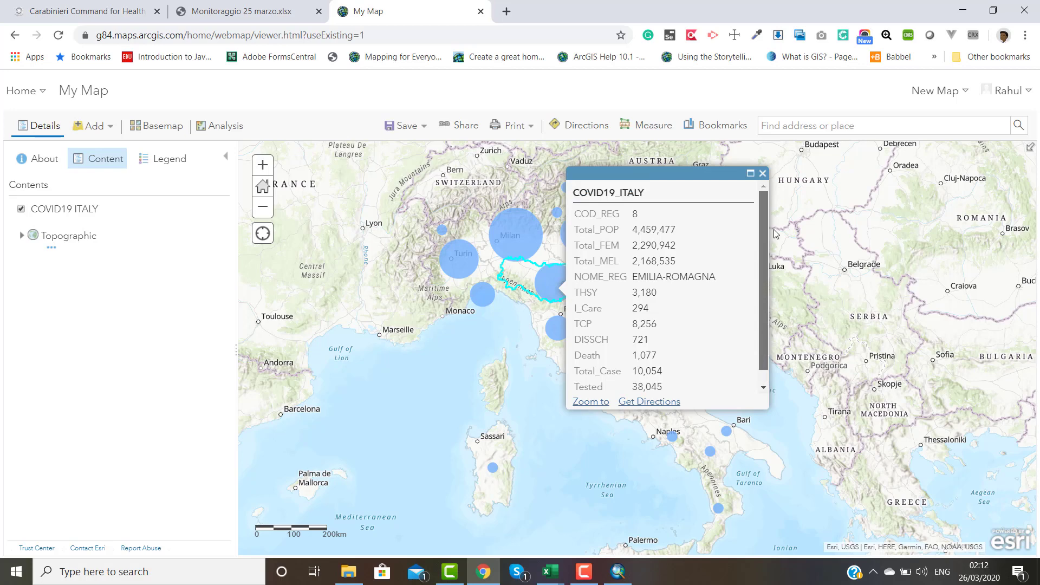
click(763, 174)
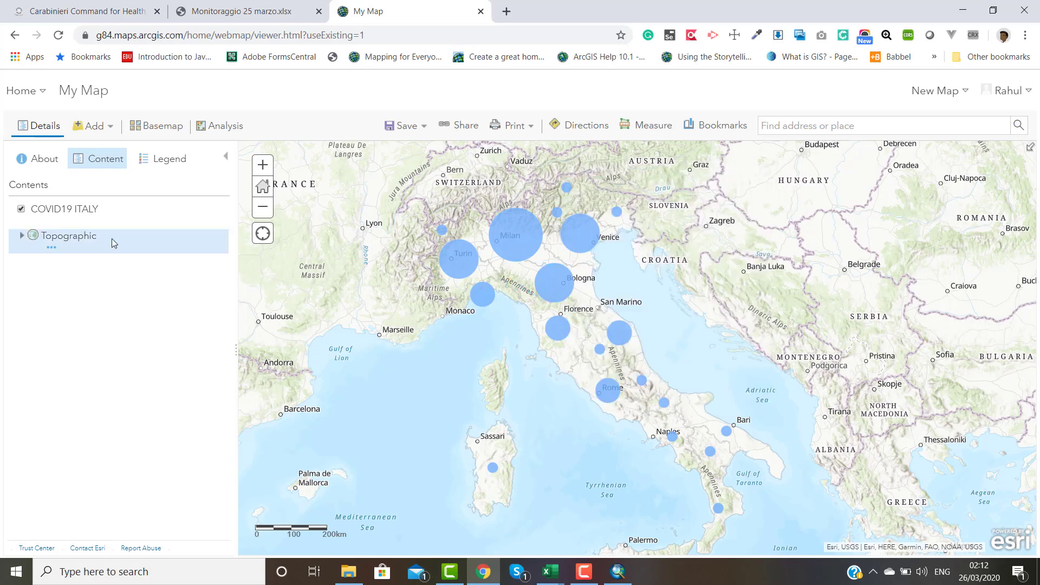
Duplicate the COVID19 ITALY layer and open the copy's style settings.
mouse_move(87, 224)
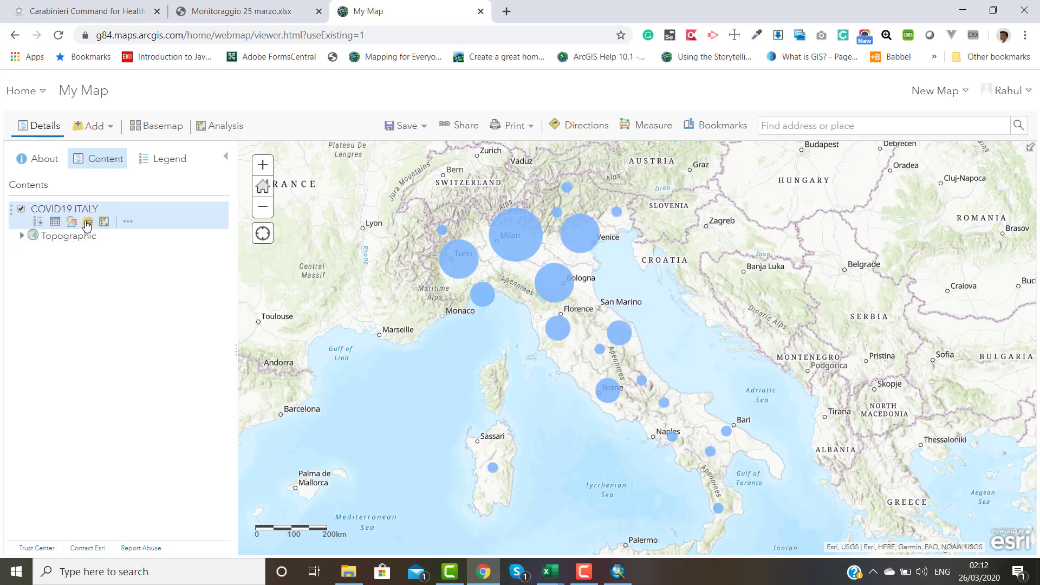
click(126, 224)
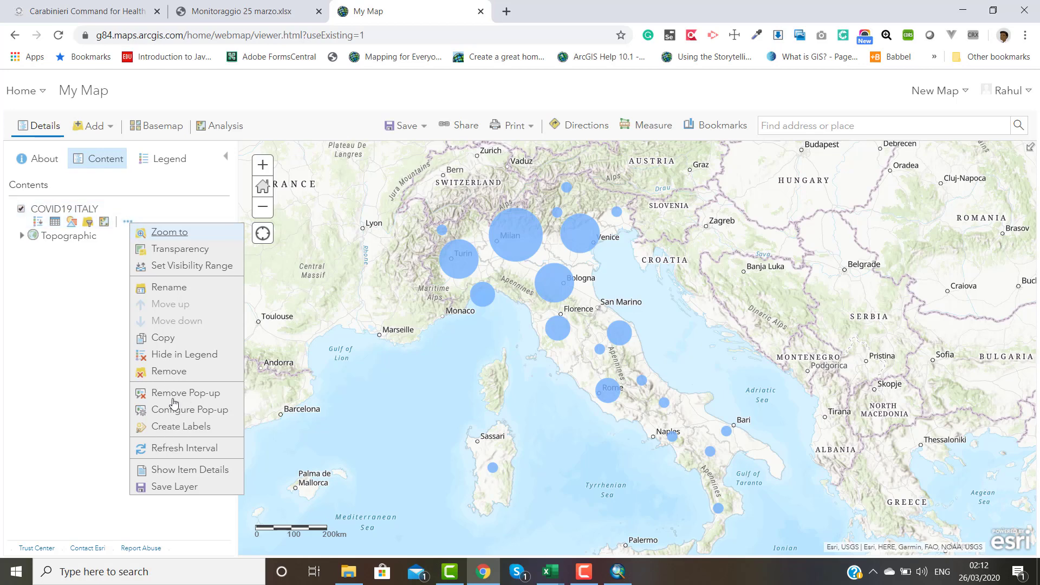
click(106, 299)
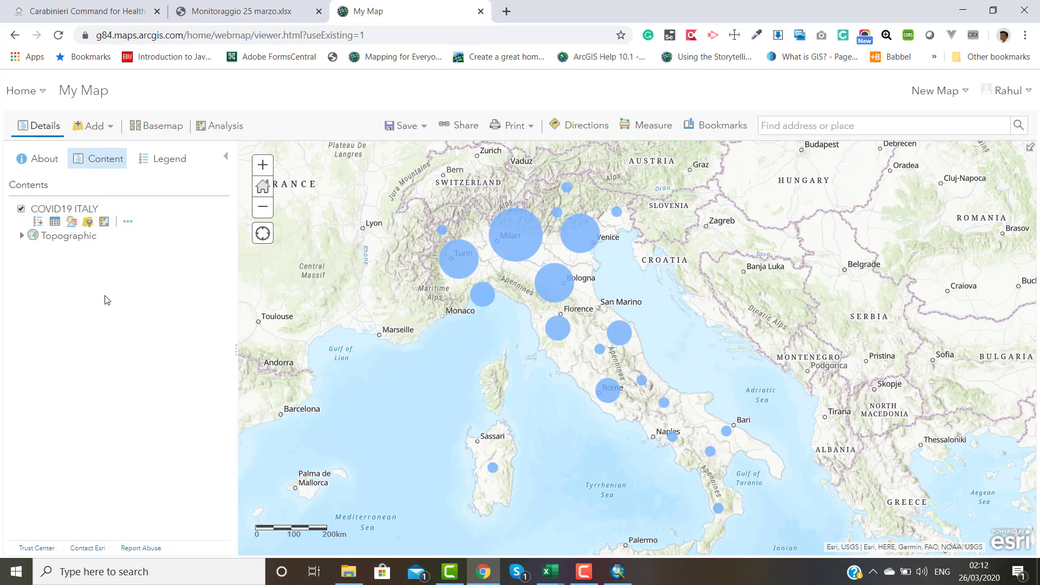
click(127, 224)
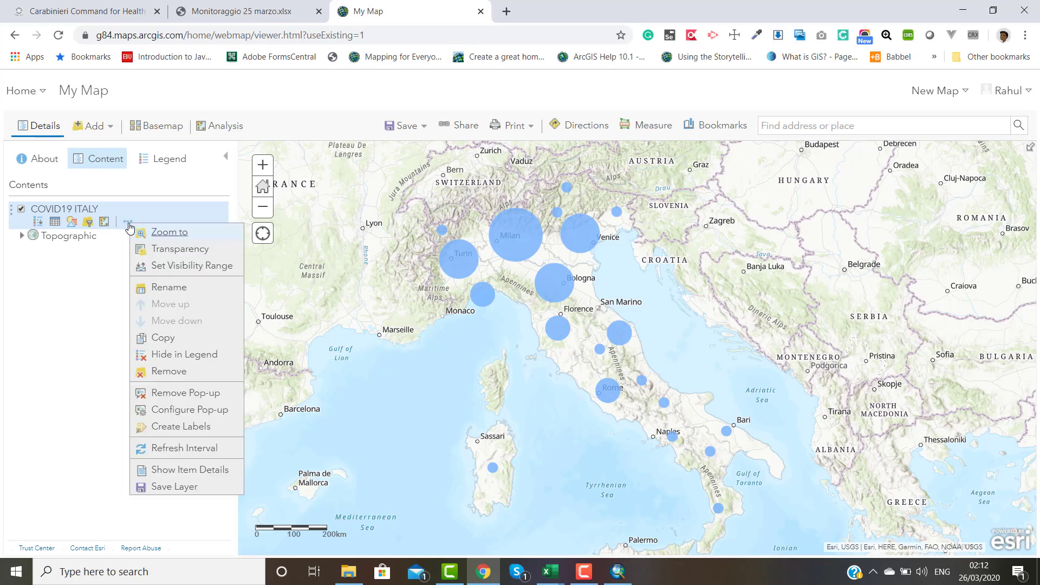
click(164, 340)
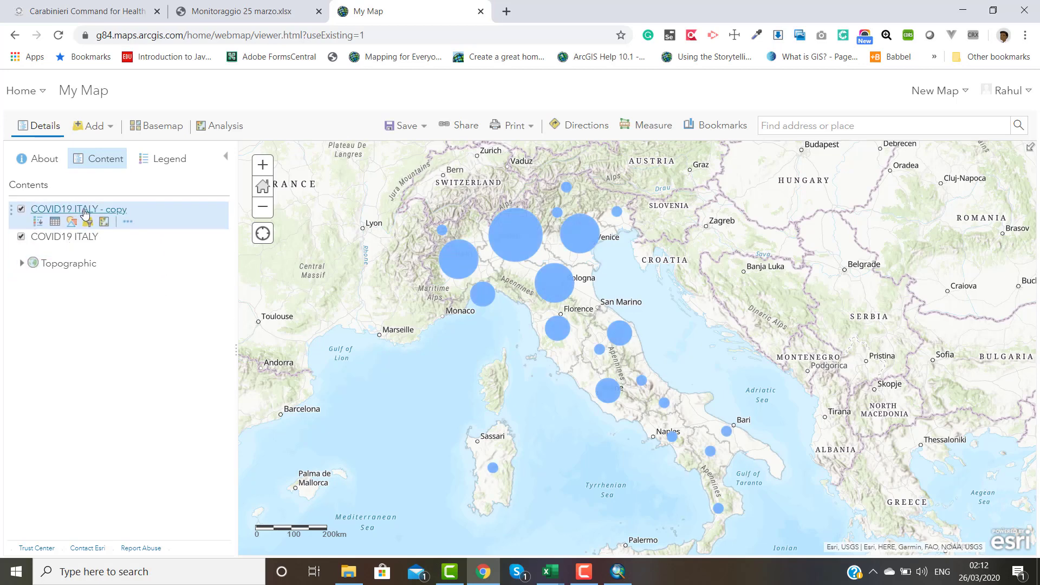
click(72, 223)
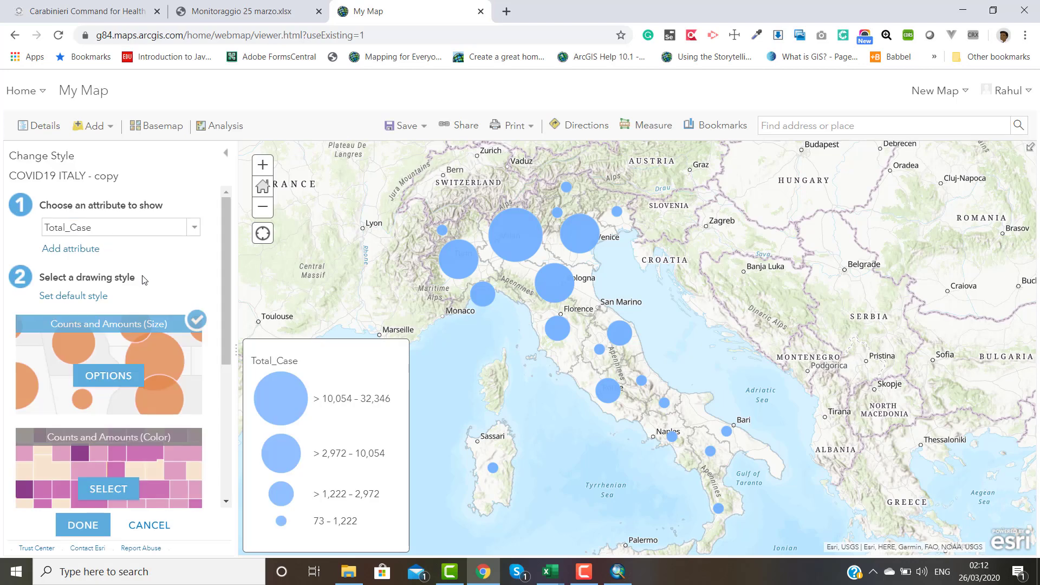
Shade the copy layer's regions by Total_Case with Counts and Amounts (Color), then open its options.
click(194, 227)
click(194, 234)
scroll(117, 437, down, 2)
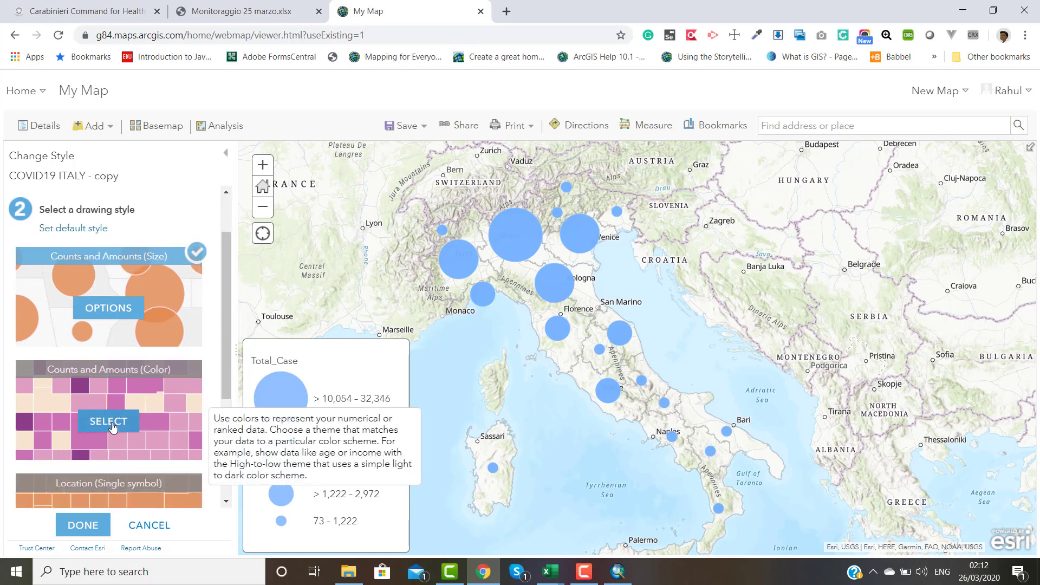
scroll(125, 422, down, 3)
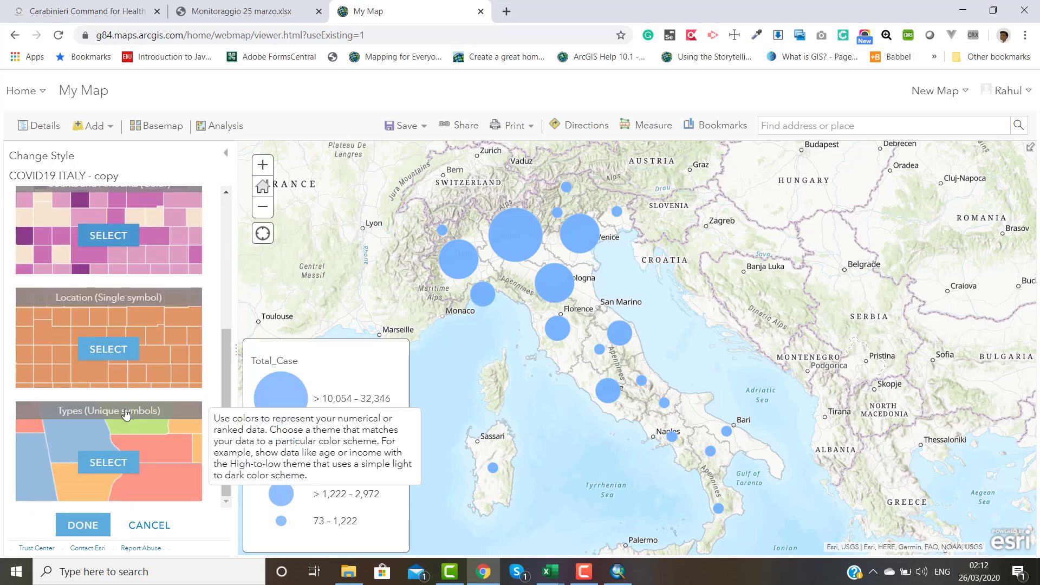
click(110, 241)
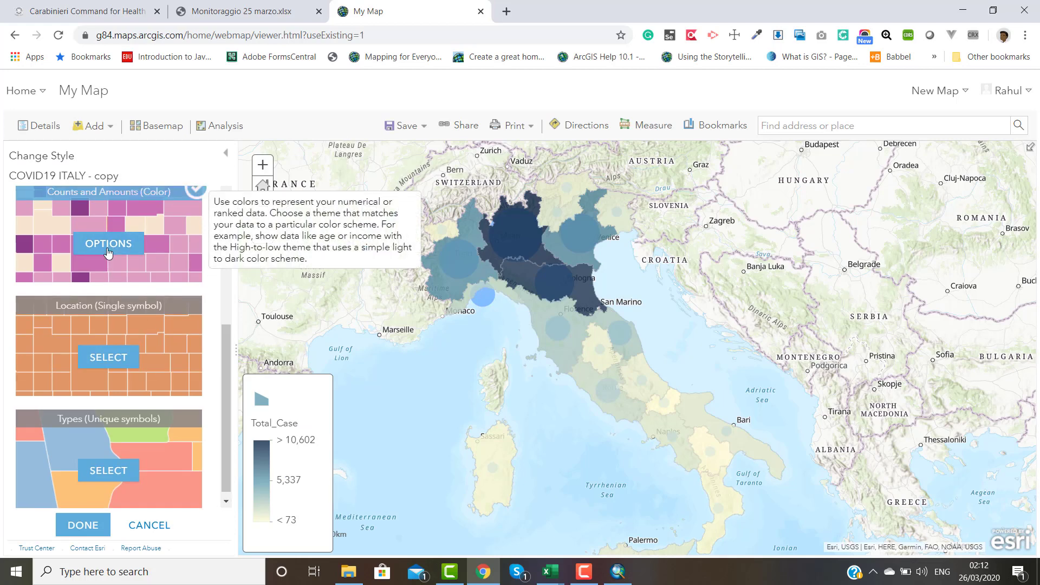
scroll(106, 293, up, 1)
click(107, 304)
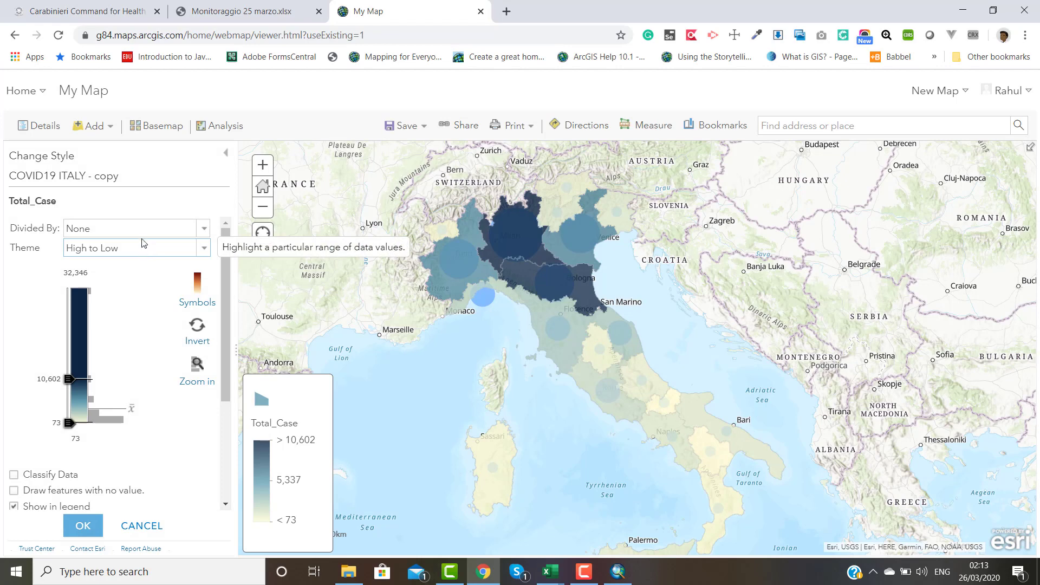
Switch the Total_Case shading to a continuous, unclassified red-to-yellow colour ramp.
click(196, 289)
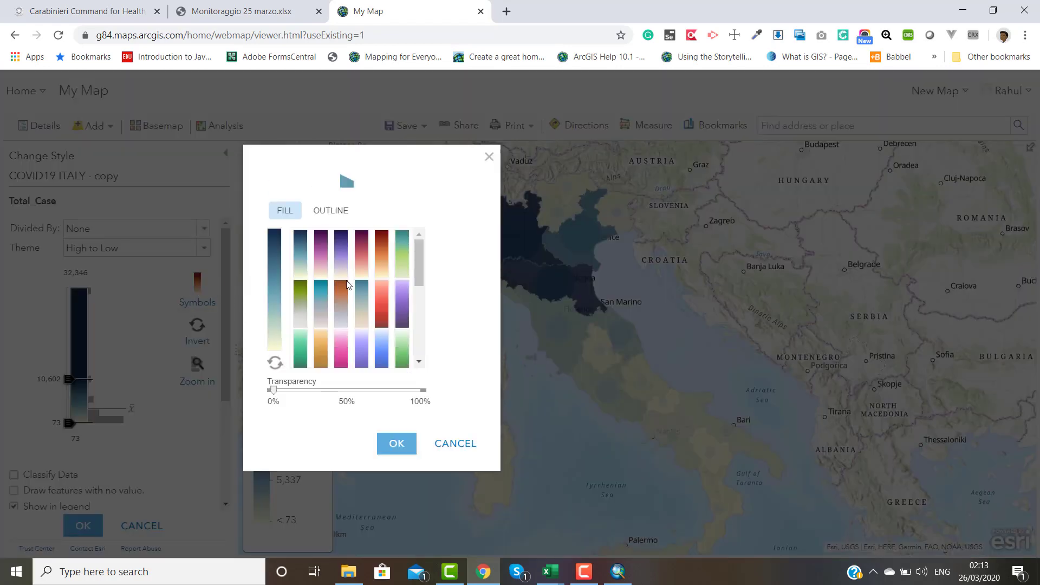
scroll(390, 290, down, 2)
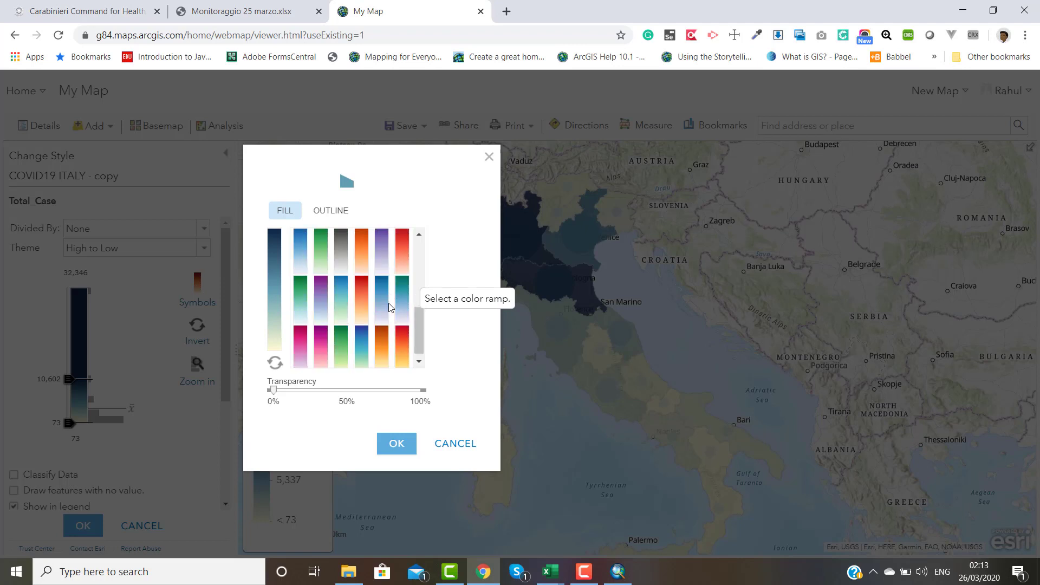
click(402, 333)
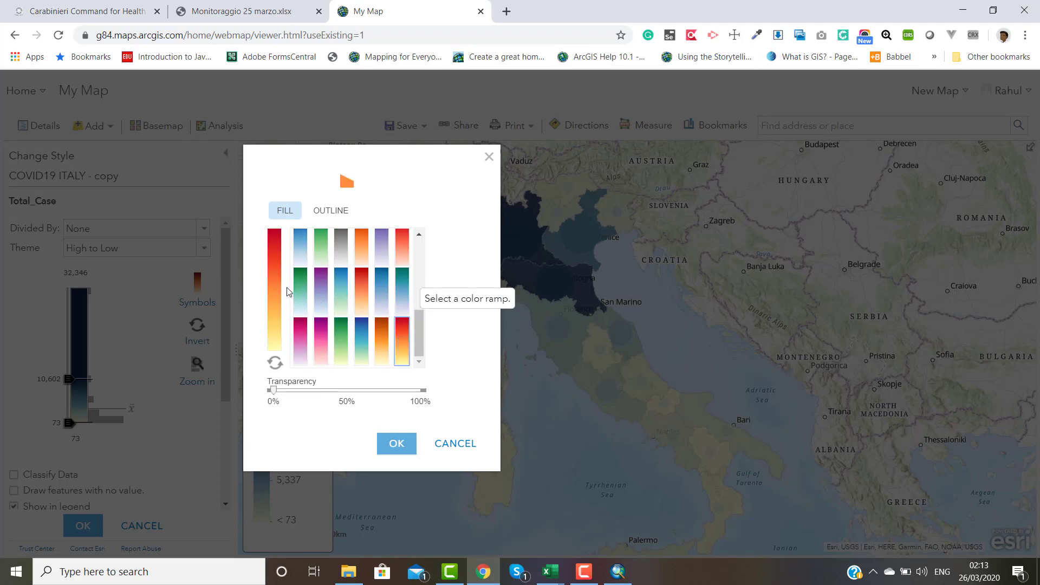
click(392, 443)
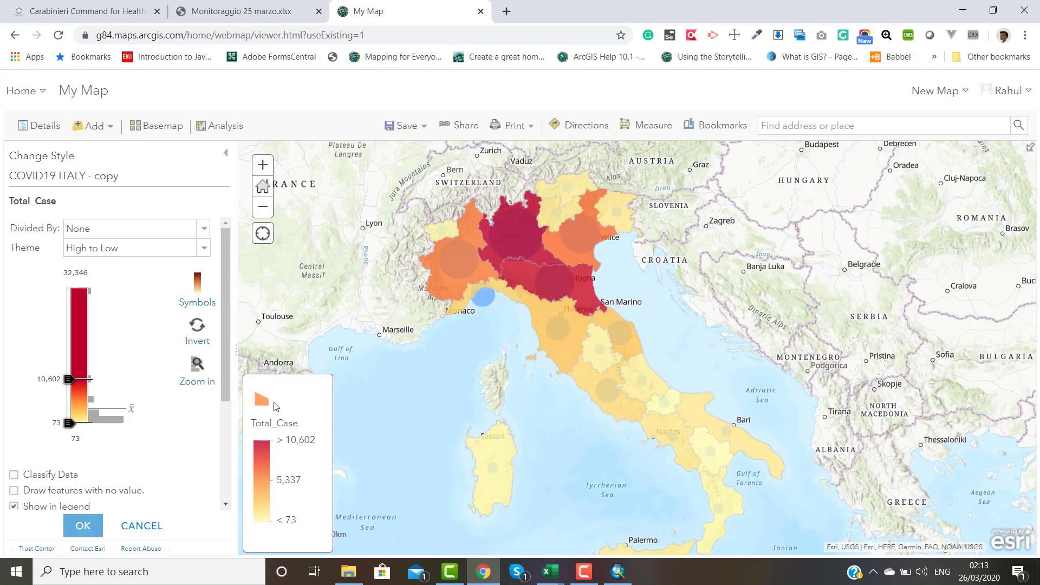
drag(474, 394, 494, 350)
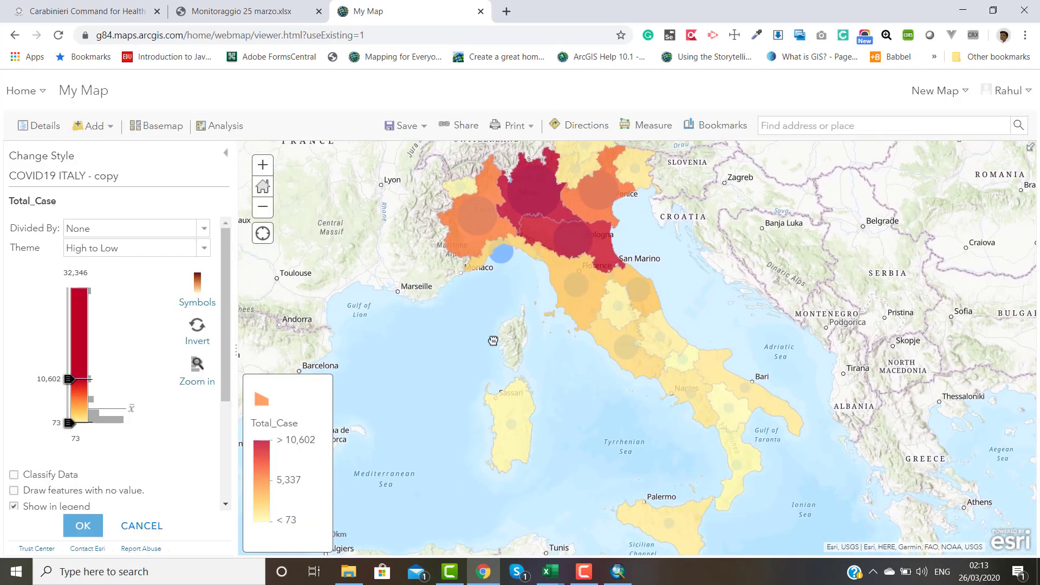
scroll(43, 392, down, 3)
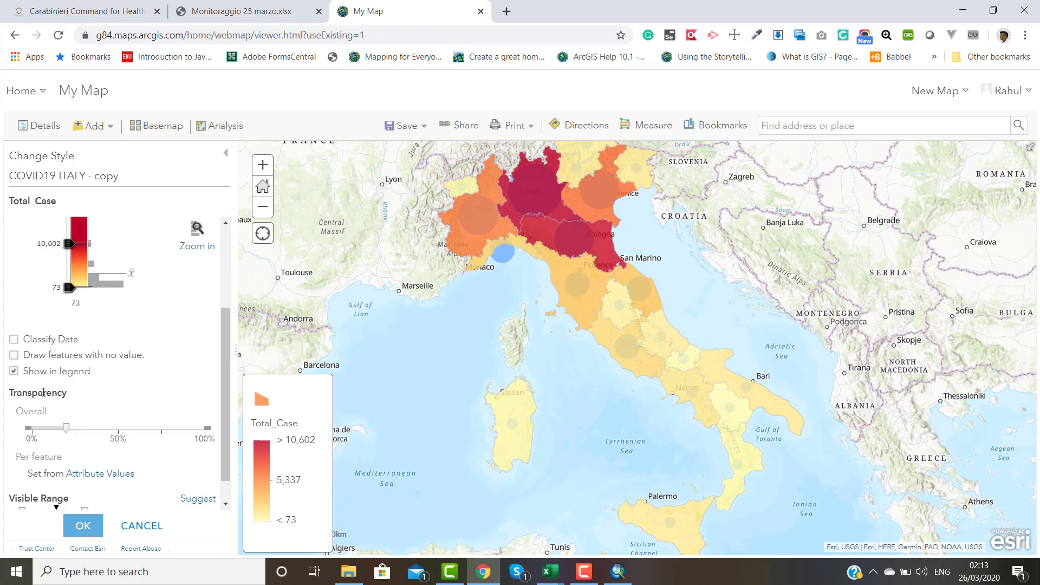
click(14, 340)
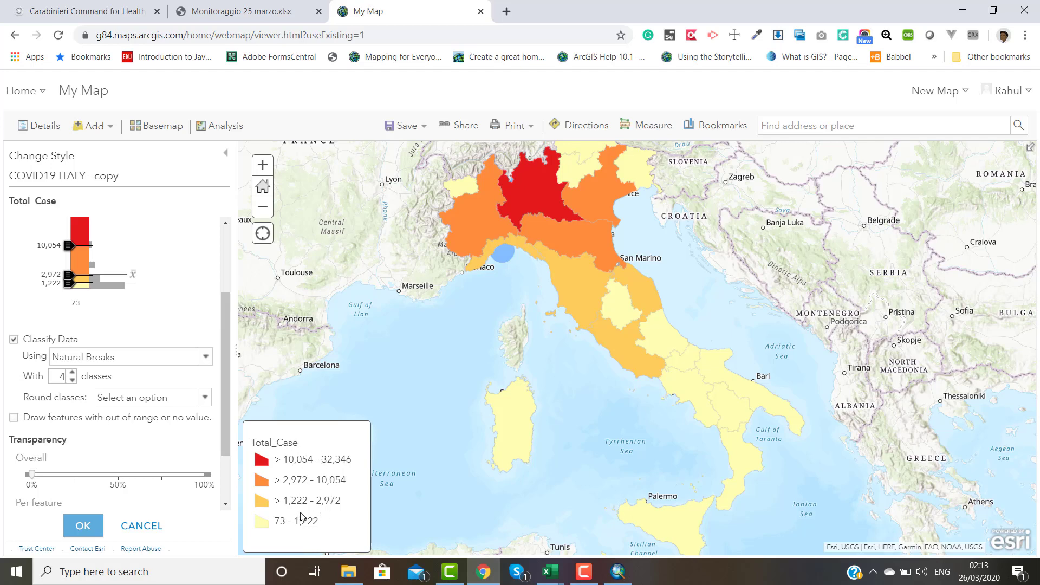
click(14, 341)
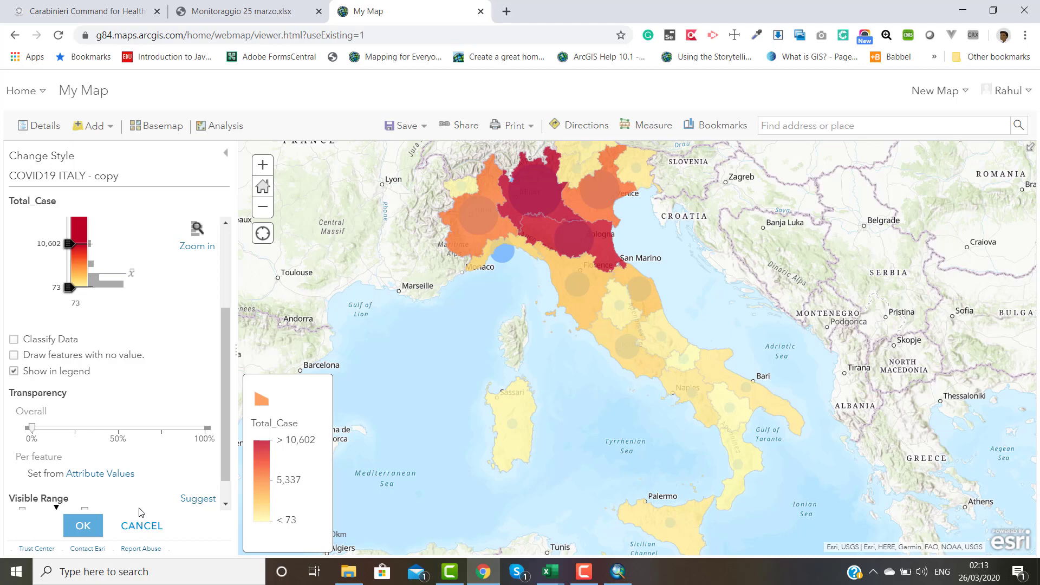
click(79, 530)
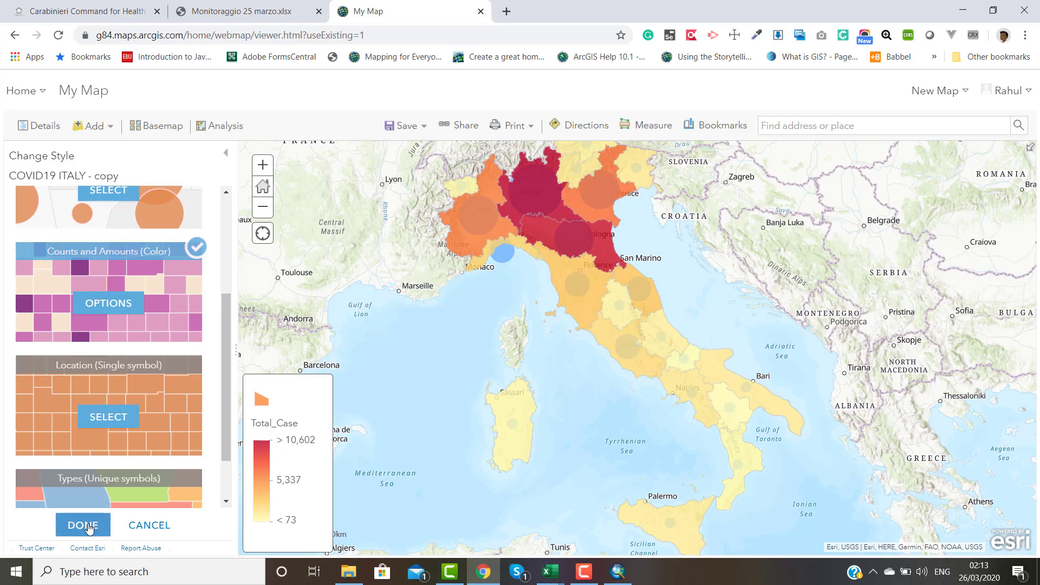
Apply the copy layer's choropleth and hide the original COVID19 ITALY circle layer.
click(83, 525)
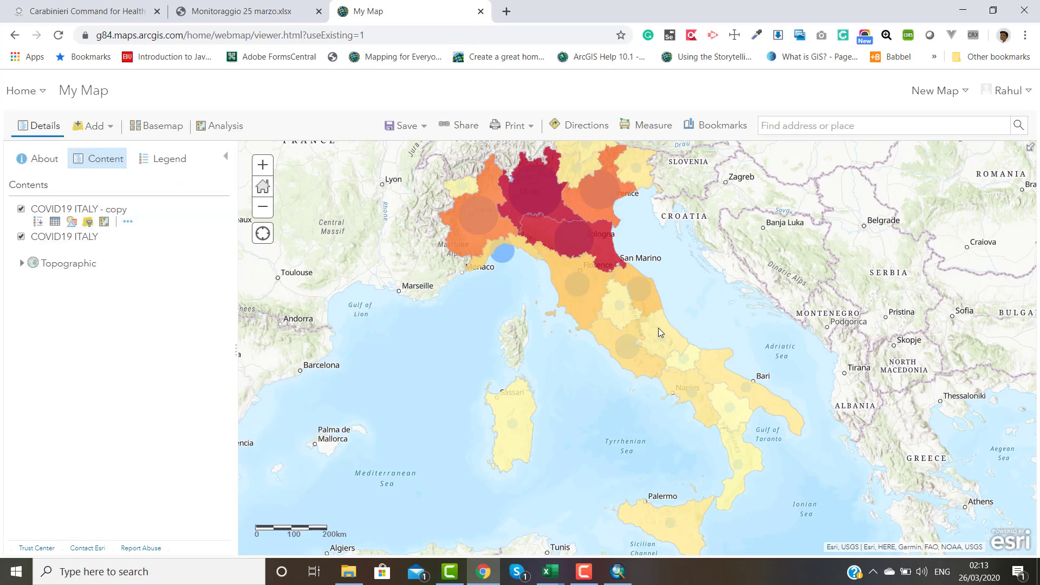
click(21, 238)
scroll(602, 258, up, 1)
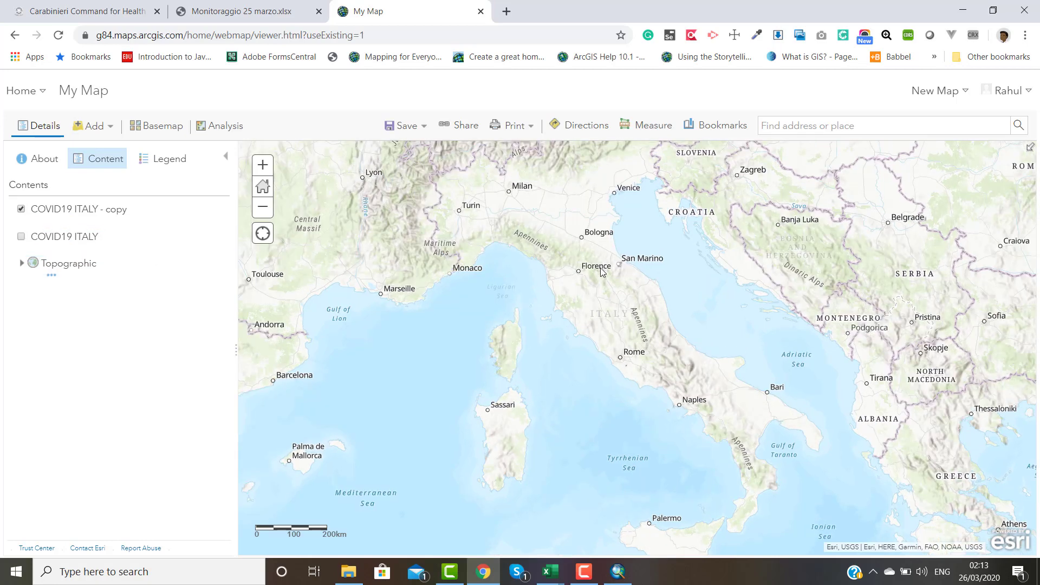
scroll(629, 343, down, 1)
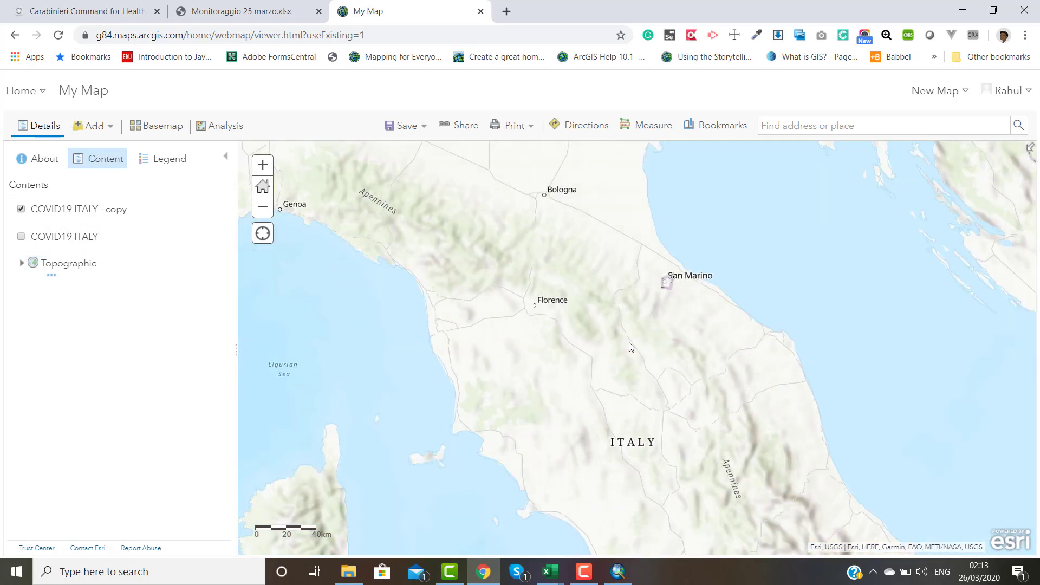
scroll(630, 332, down, 2)
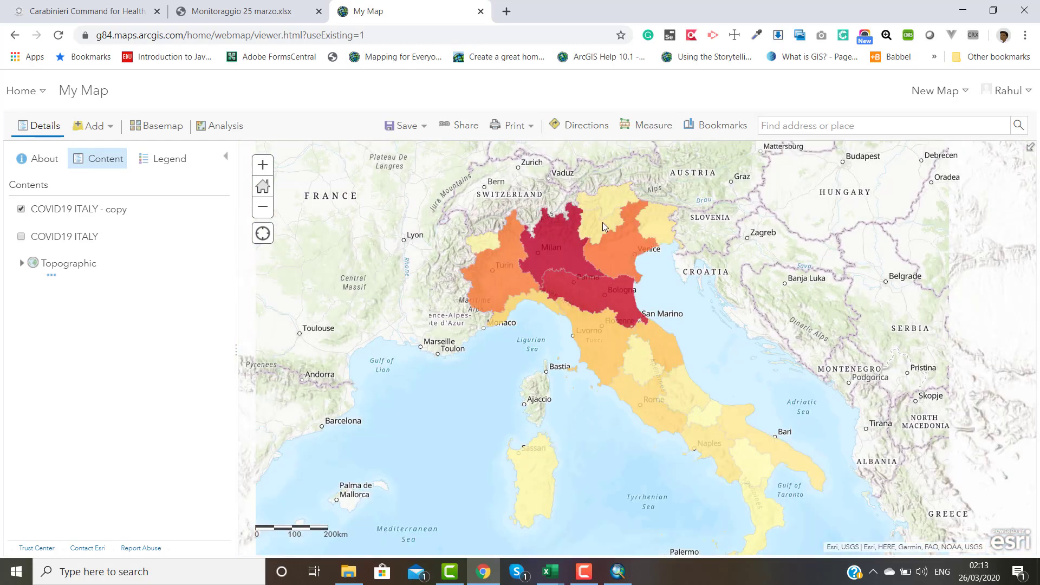
scroll(602, 222, up, 1)
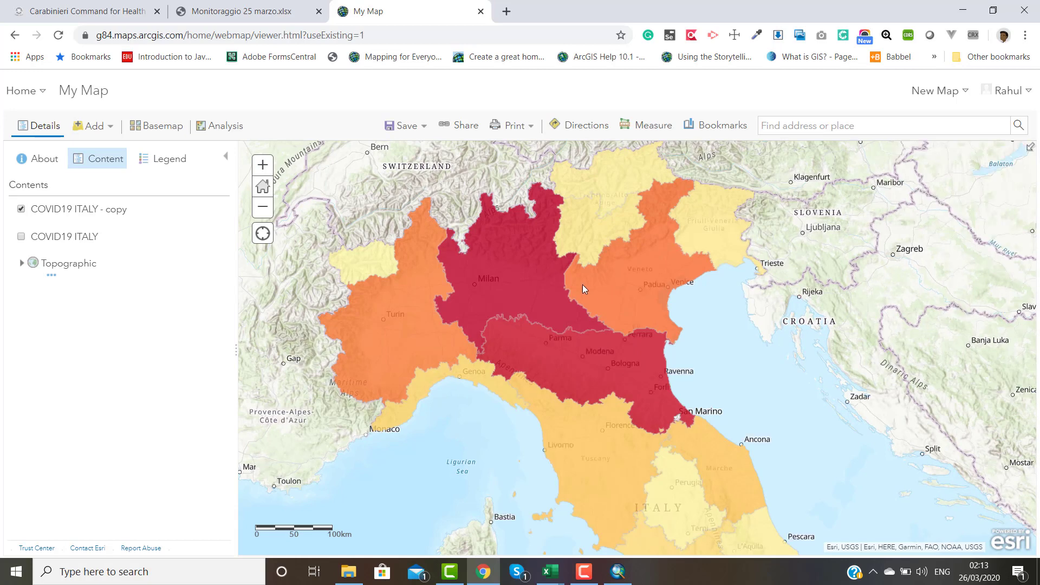
Check Lombardy's COVID-19 pop-up values, then close the pop-up.
click(561, 264)
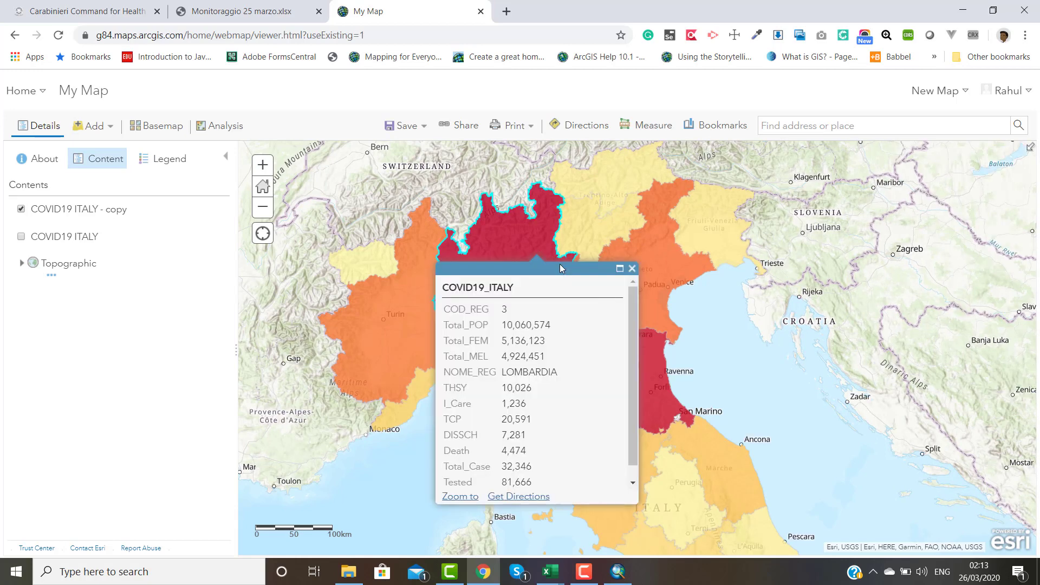
click(631, 270)
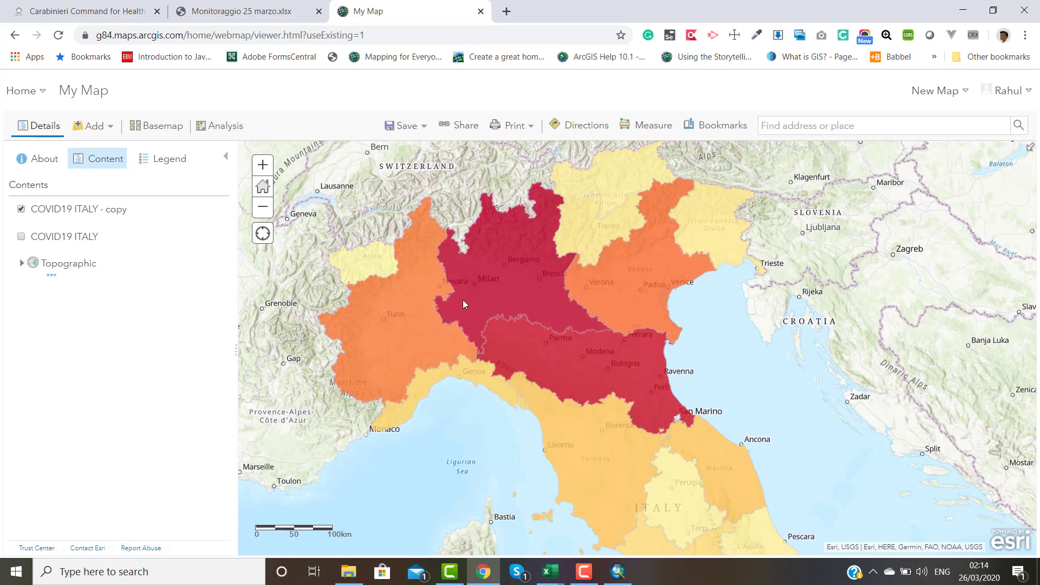
mouse_move(82, 226)
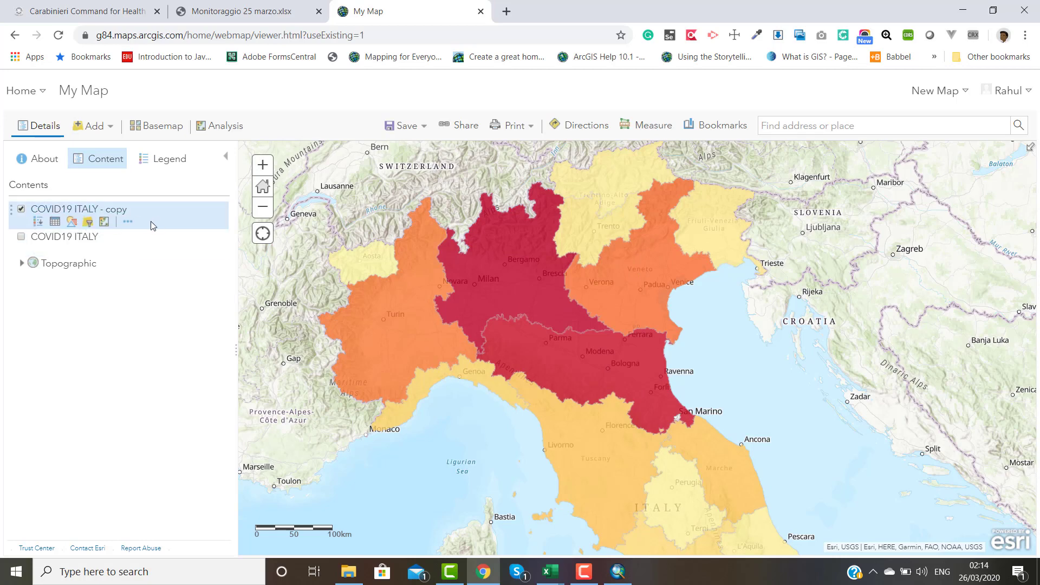
Label the copy layer's regions with NOME_REG in 9-pt bold Arial, visible from Countries scale.
click(129, 223)
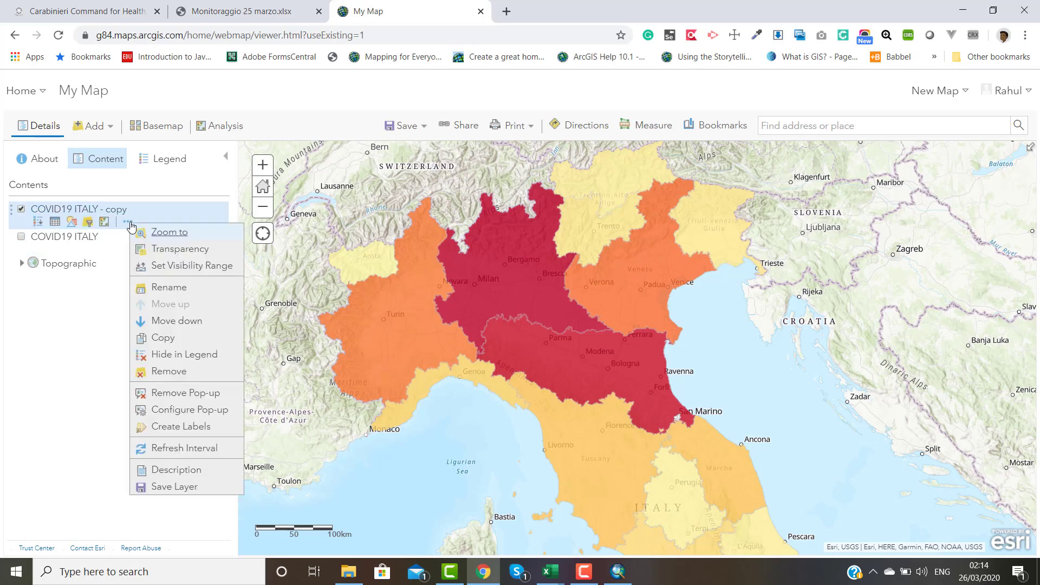
click(189, 428)
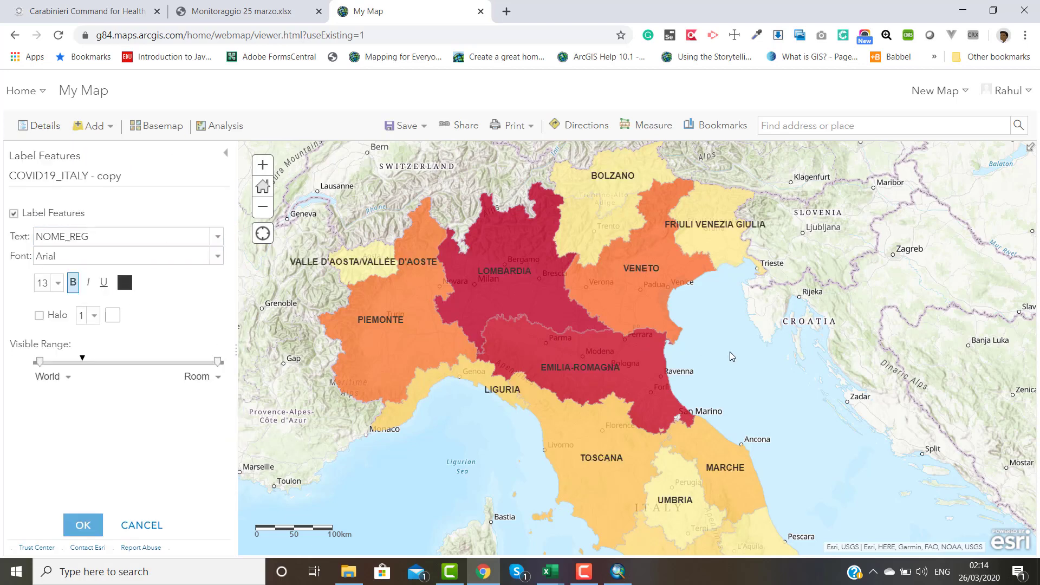
scroll(747, 306, down, 3)
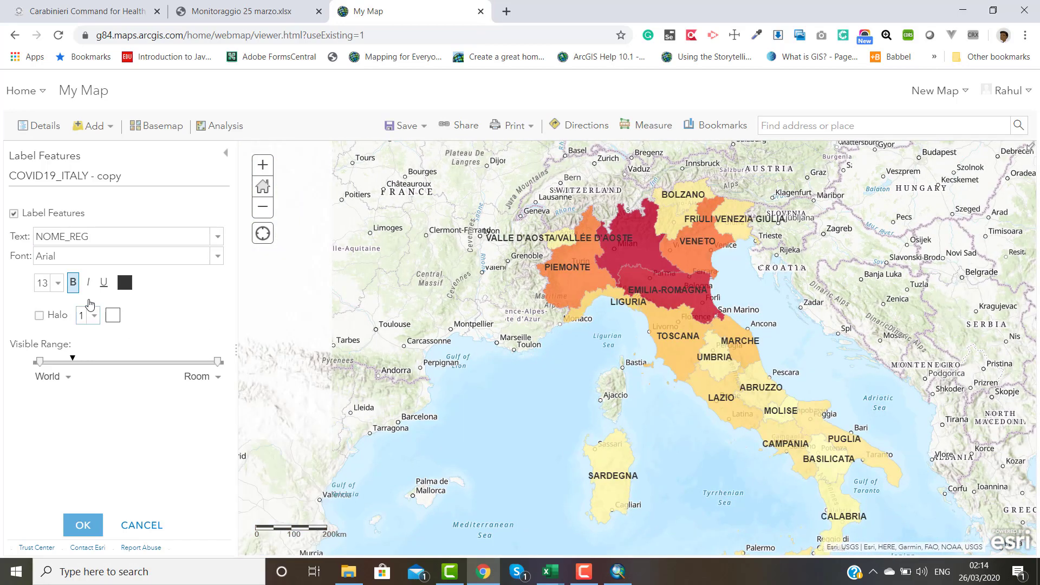
click(61, 288)
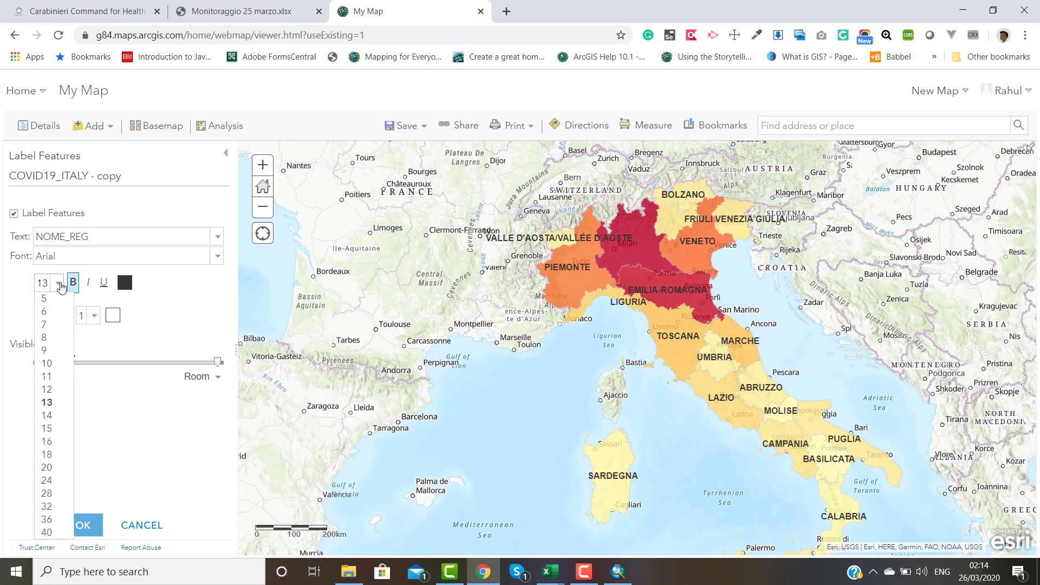
click(50, 350)
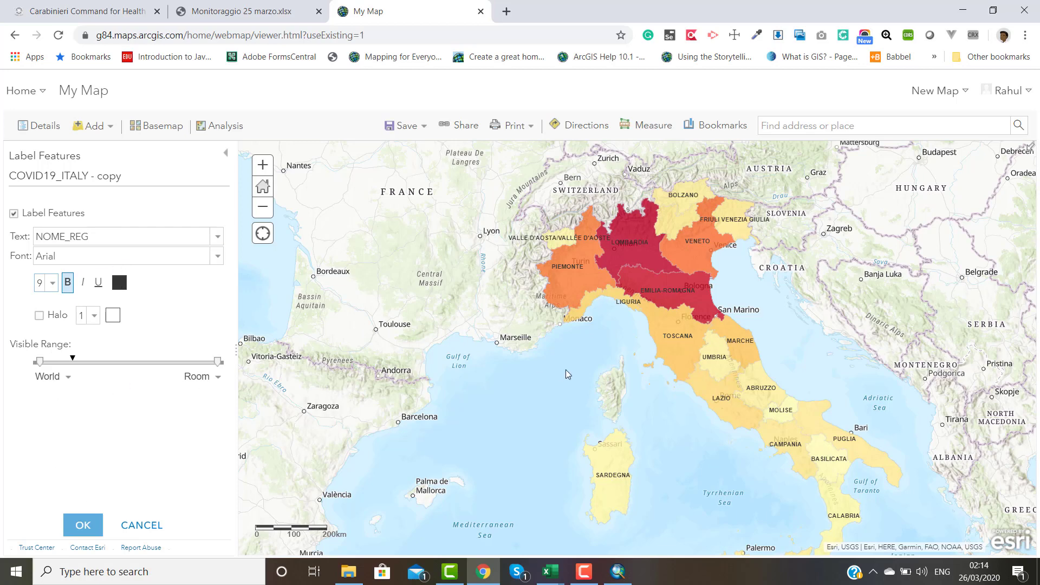
scroll(567, 374, down, 1)
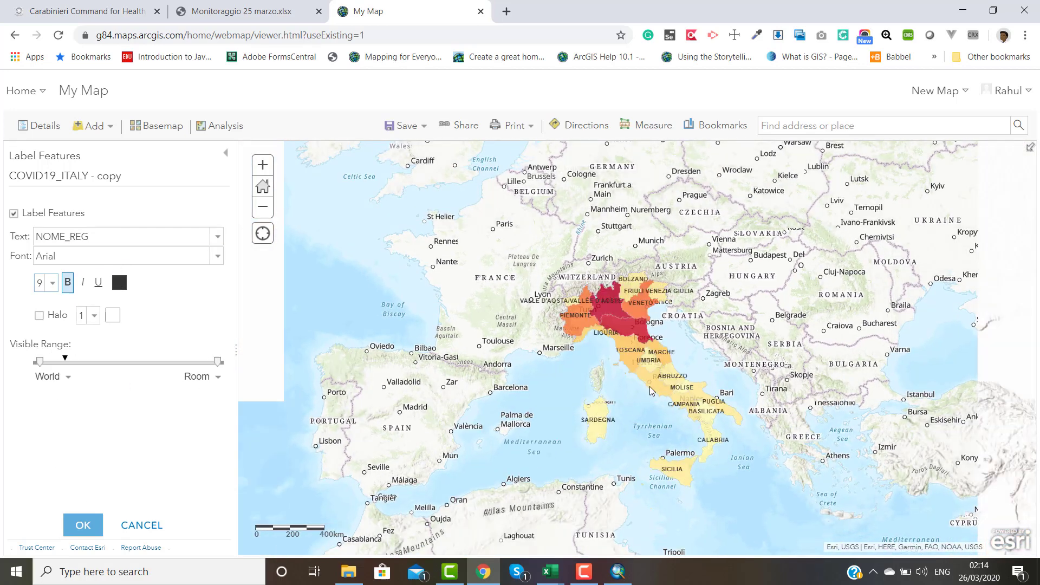
mouse_move(41, 366)
drag(42, 366, 65, 370)
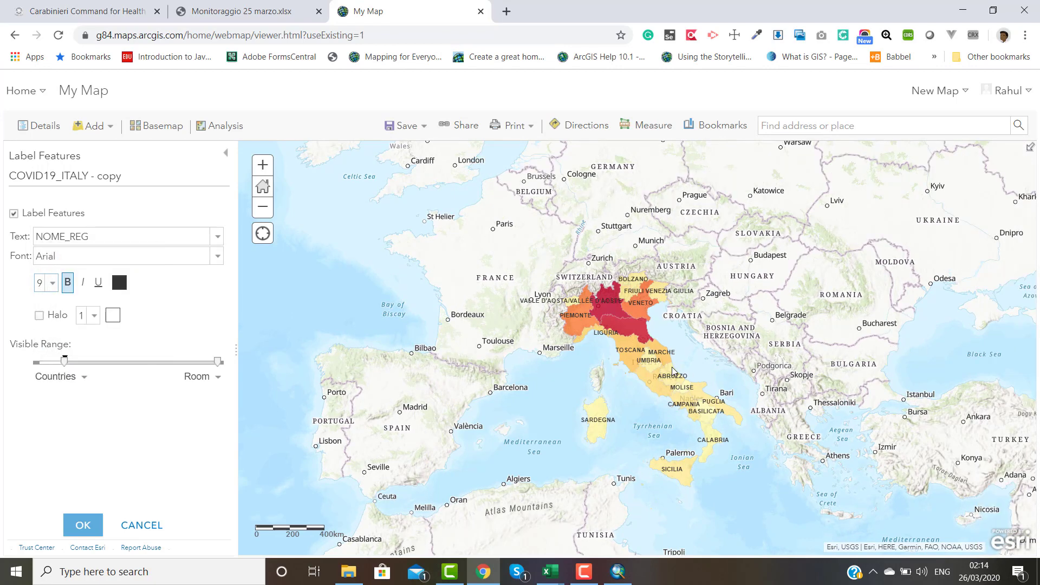
scroll(673, 371, up, 1)
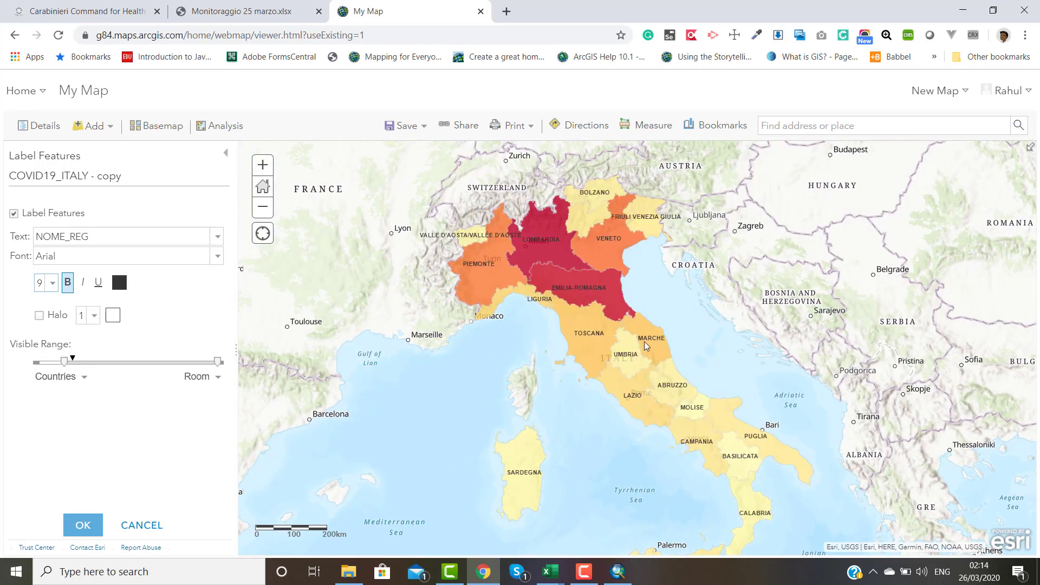
scroll(644, 341, up, 1)
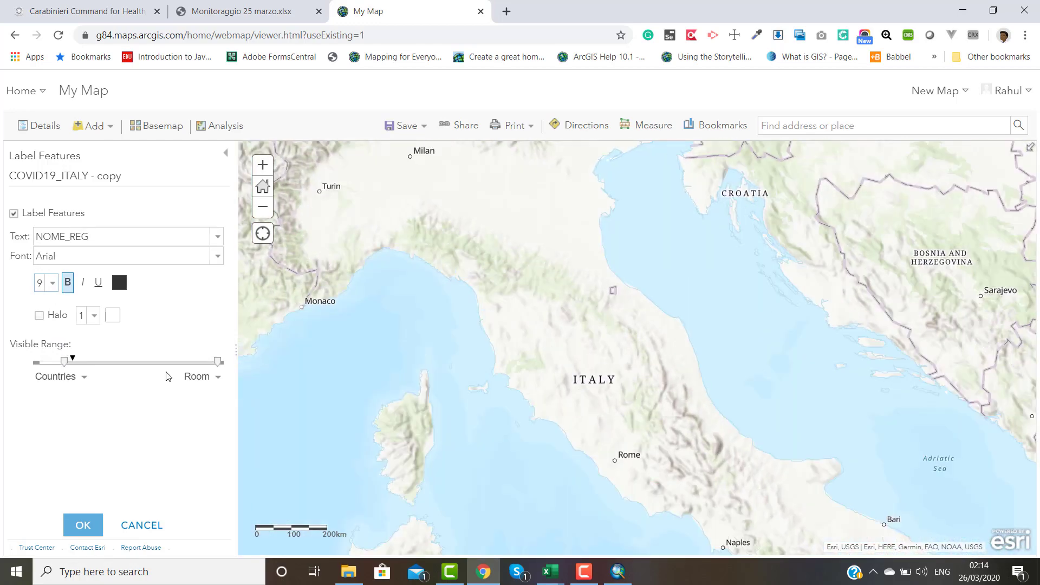
click(85, 522)
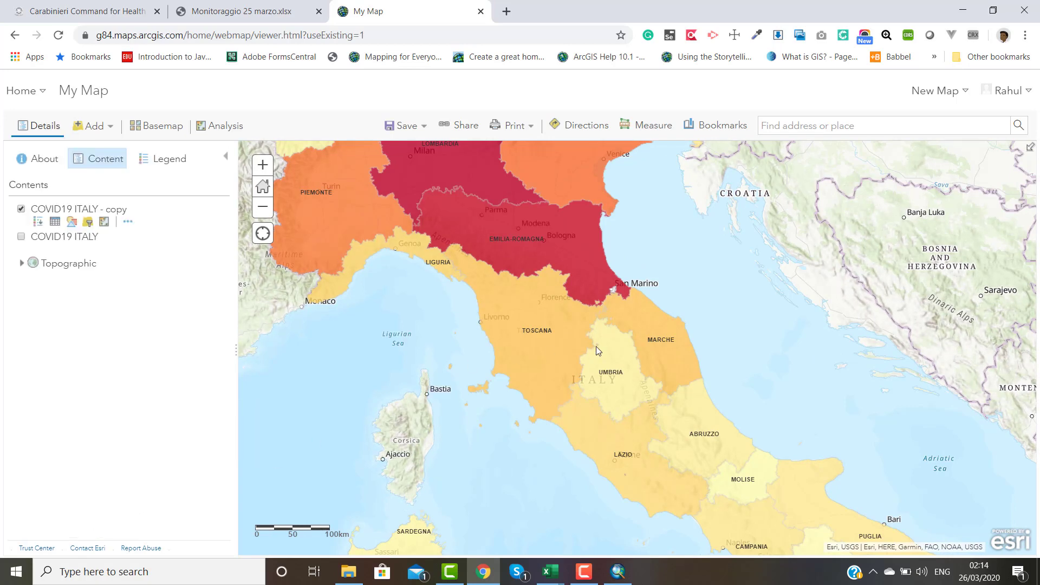
Move the copy layer below COVID19 ITALY so blue circles sit over the shaded regions.
scroll(596, 347, down, 1)
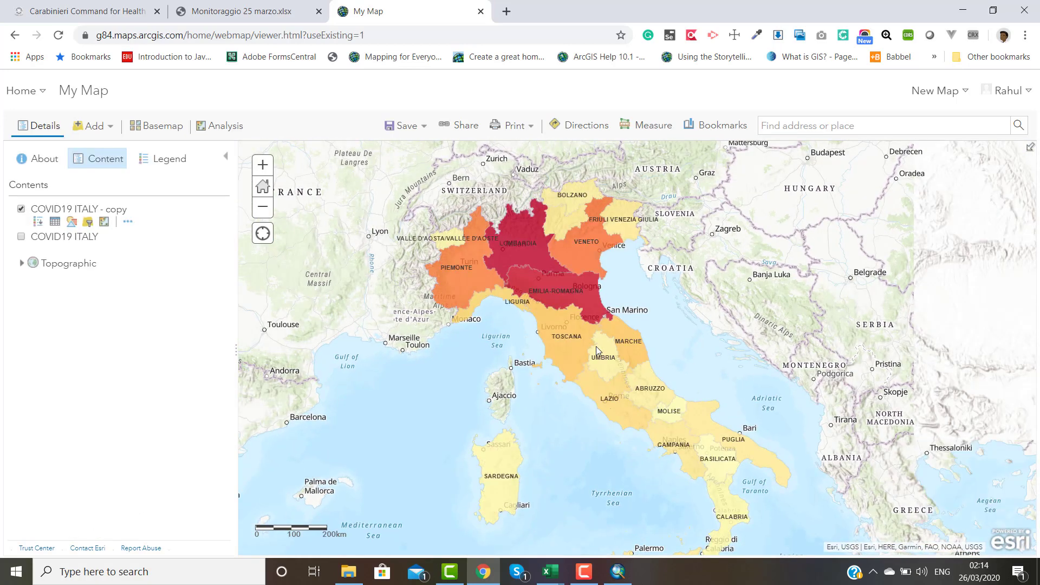
drag(606, 378, 569, 353)
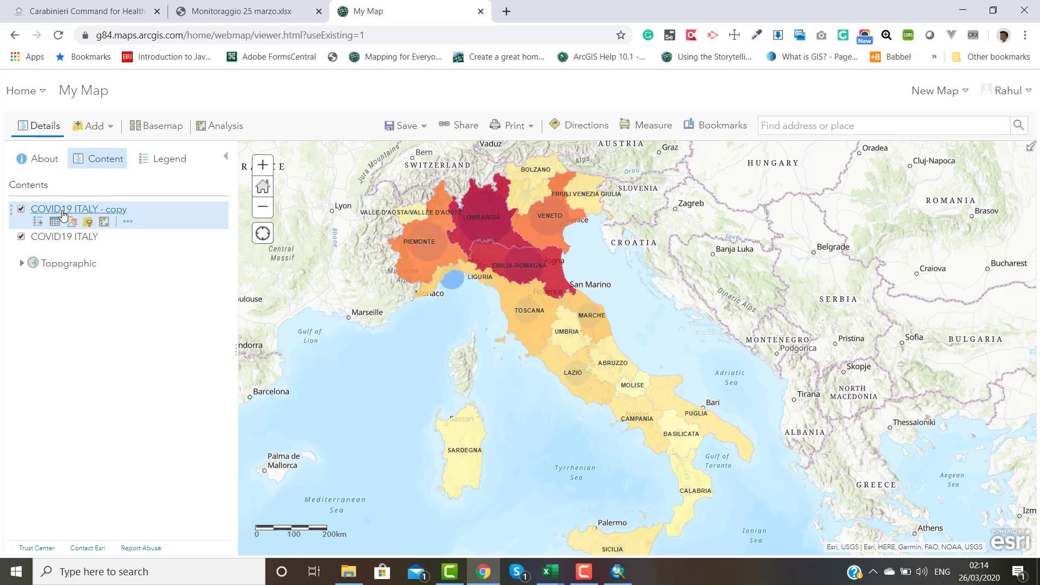
drag(17, 212, 16, 266)
mouse_move(38, 212)
drag(16, 212, 51, 214)
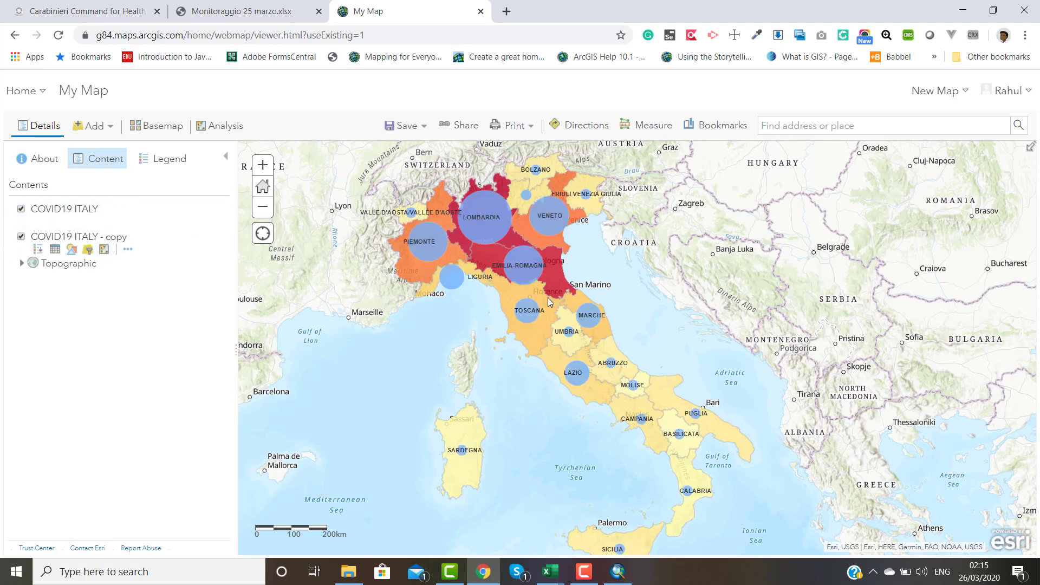
scroll(549, 299, up, 2)
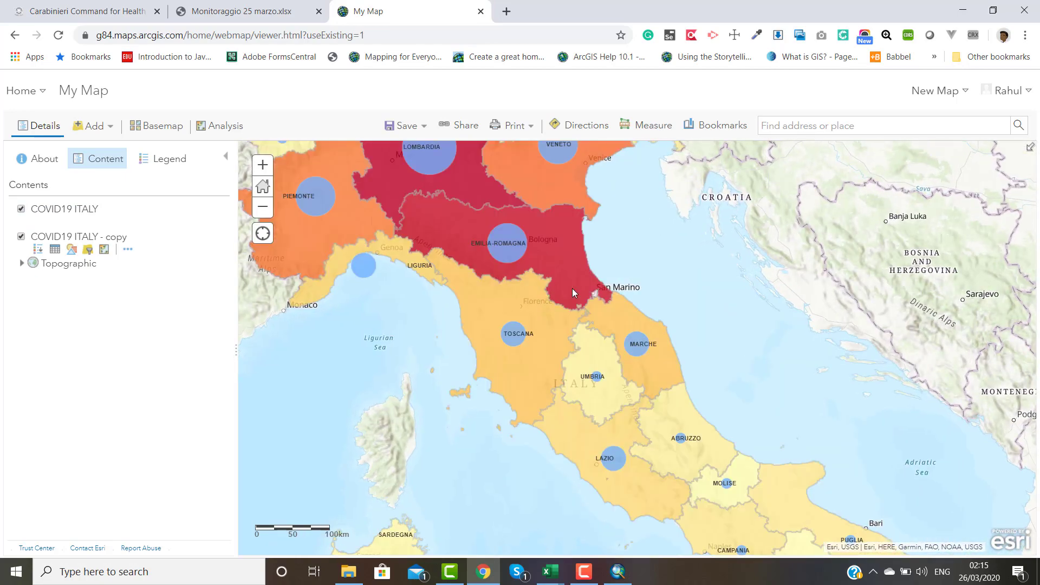
drag(650, 243, 692, 361)
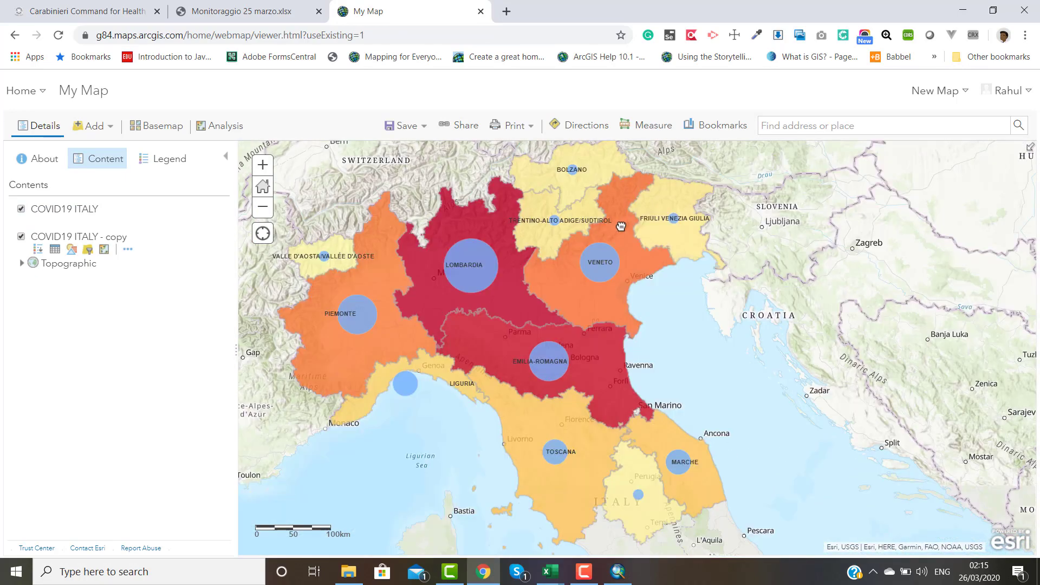
drag(621, 226, 558, 122)
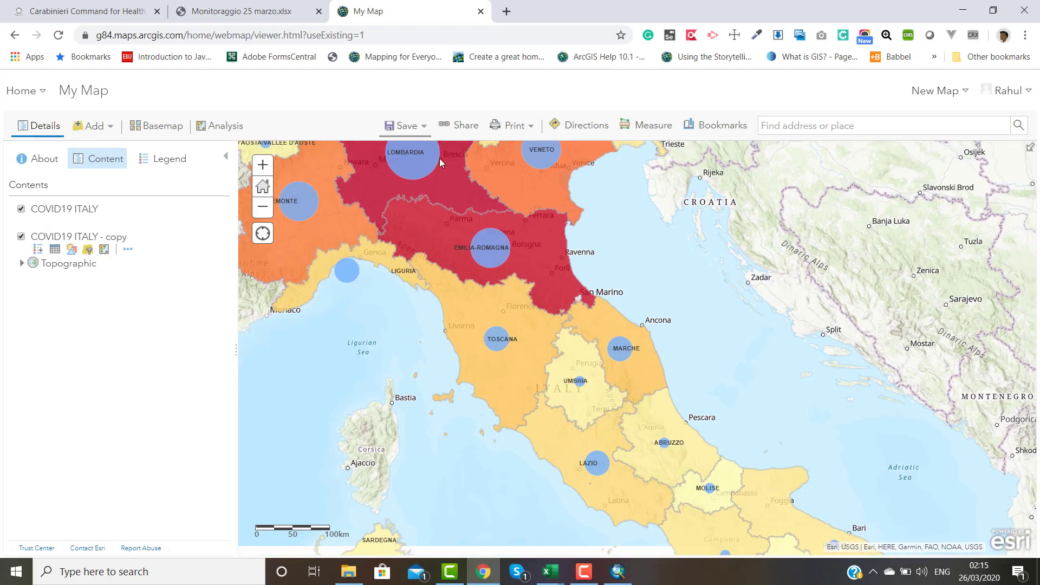
scroll(561, 231, down, 1)
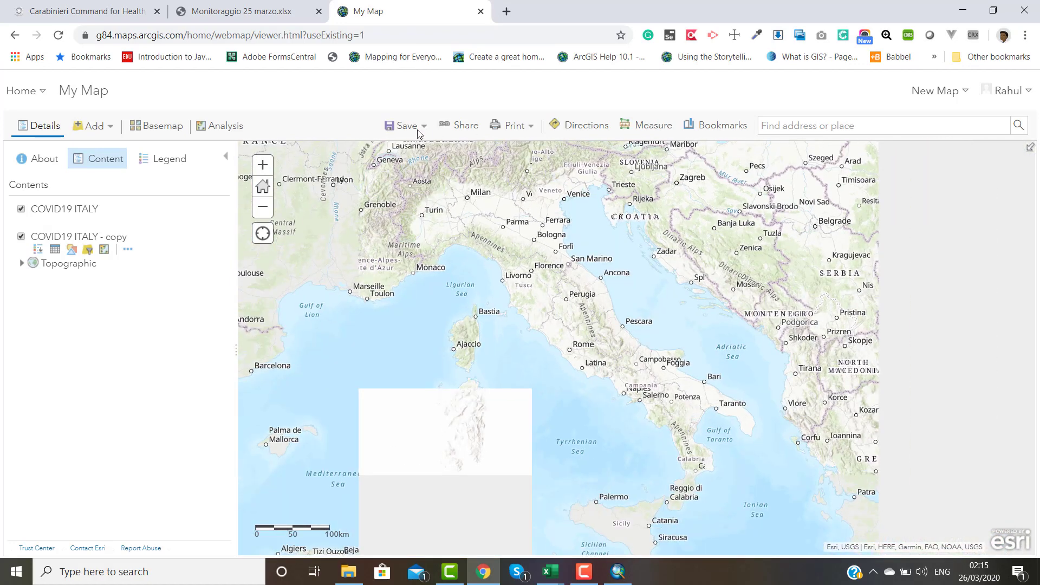
Save the map as ITALY_COVID19 with the tag COVID -19 in the home folder.
click(425, 130)
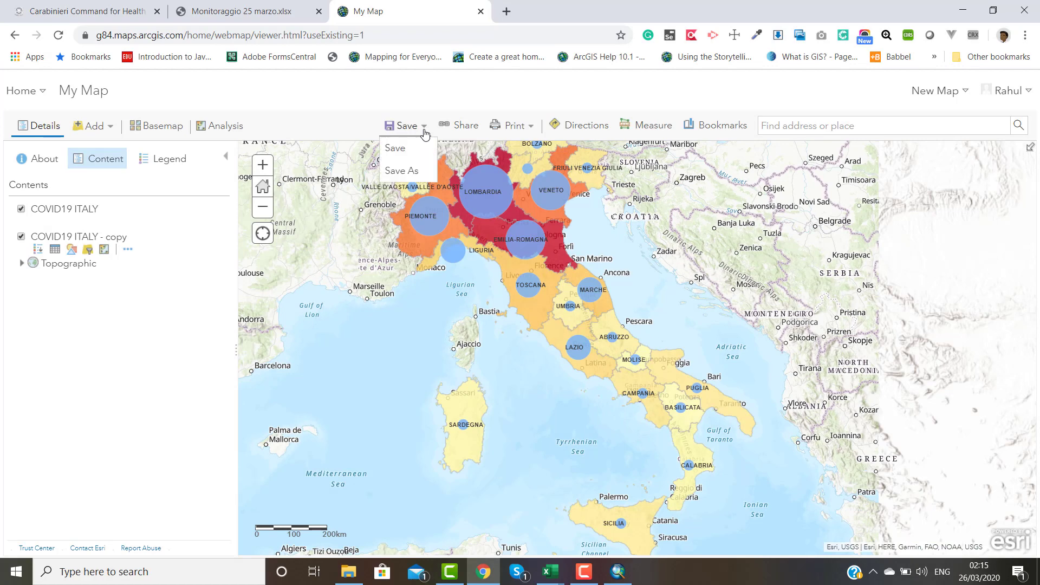
click(397, 150)
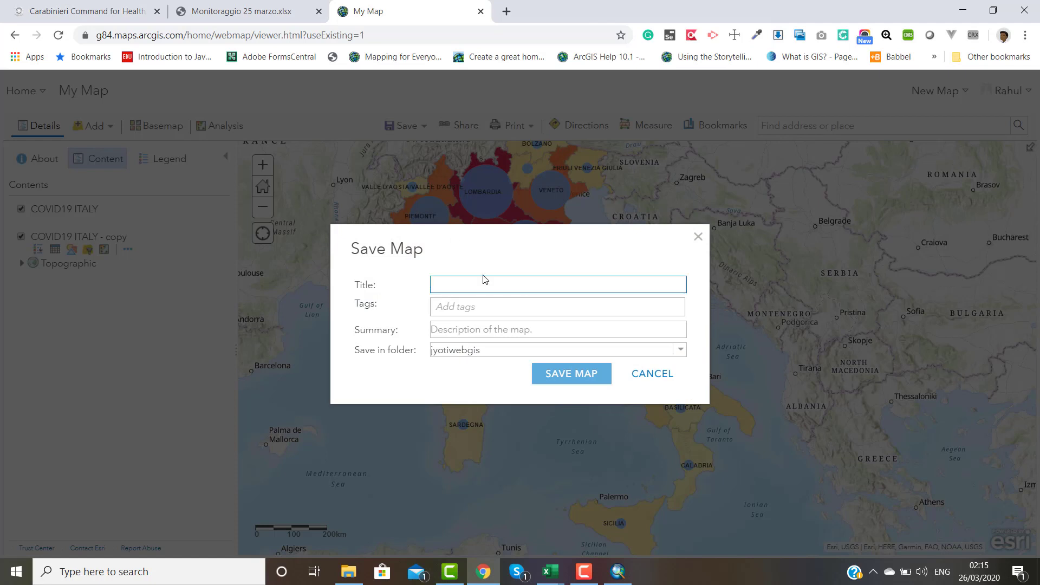
drag(501, 241, 571, 317)
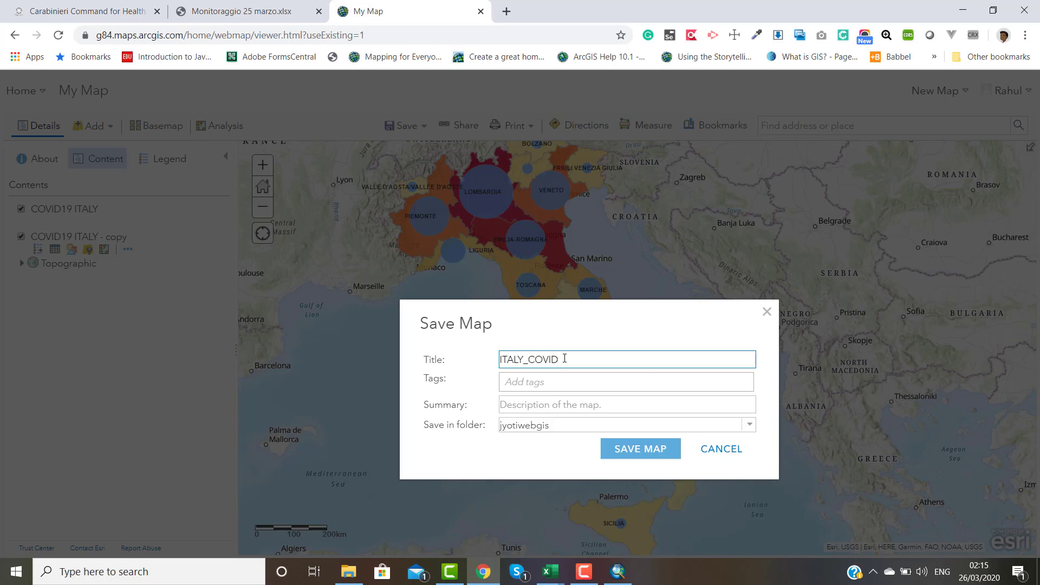
click(565, 388)
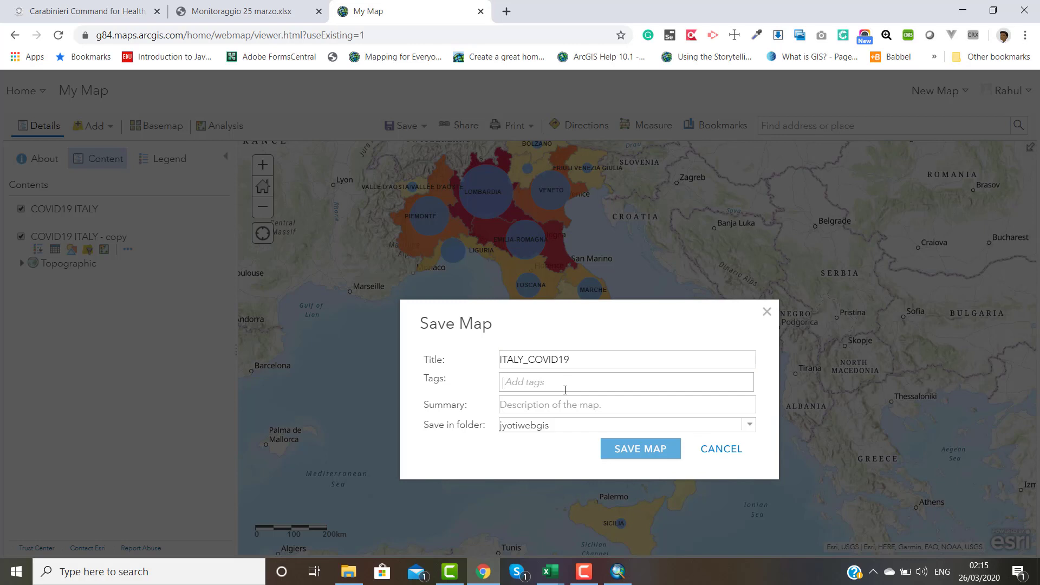
text(c)
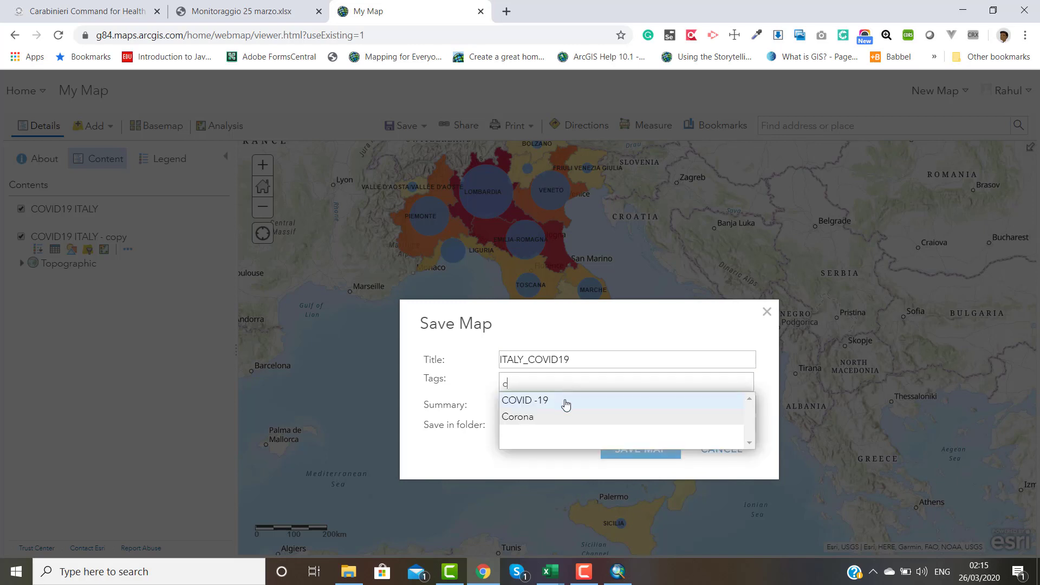
click(566, 405)
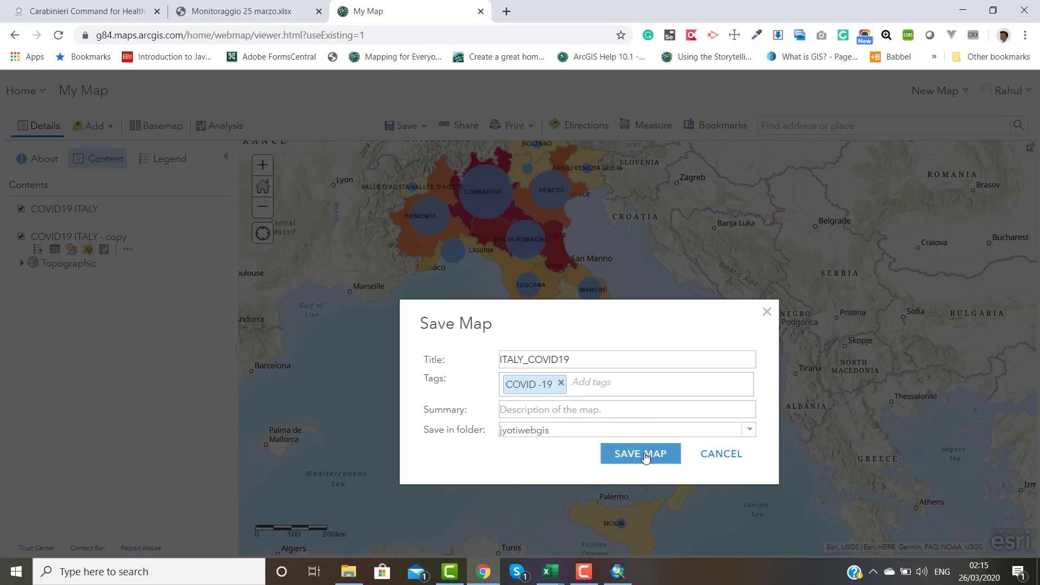
click(750, 433)
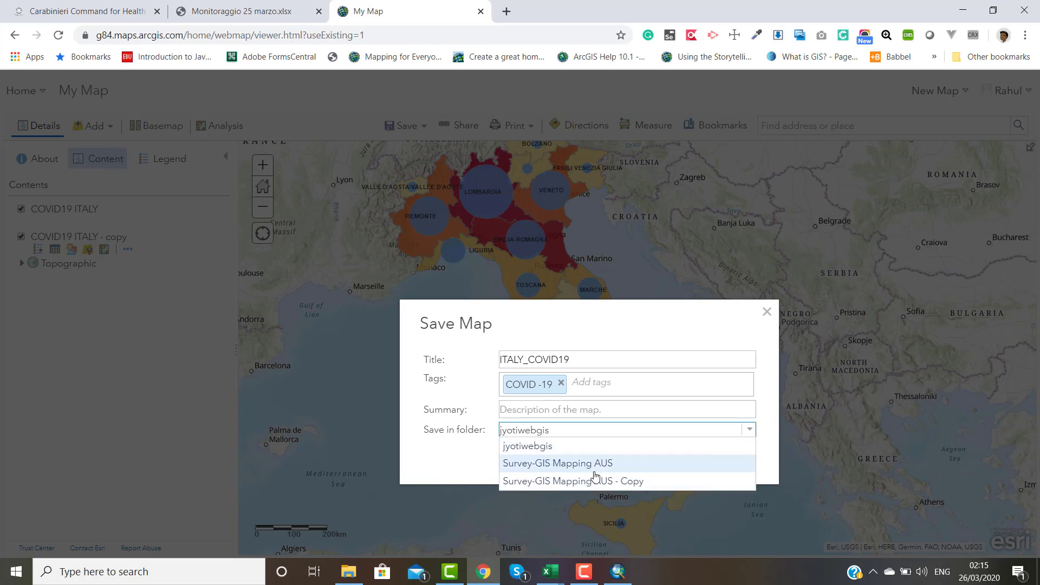
click(515, 446)
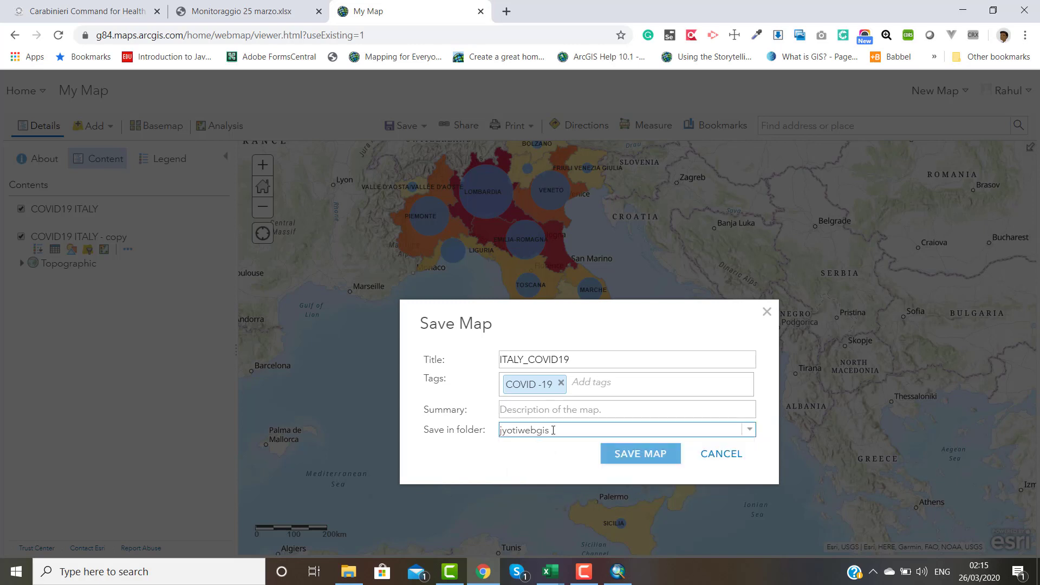
click(632, 457)
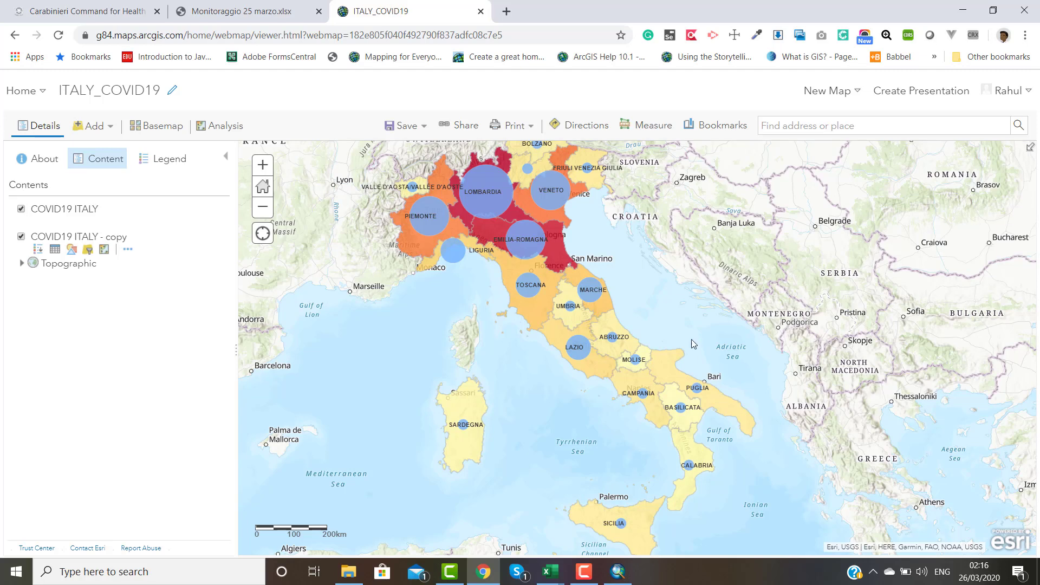
Share ITALY_COVID19 with GIS84, the CVOID -19 Content group and Everyone, accepting the public-sharing prompts.
scroll(611, 319, down, 1)
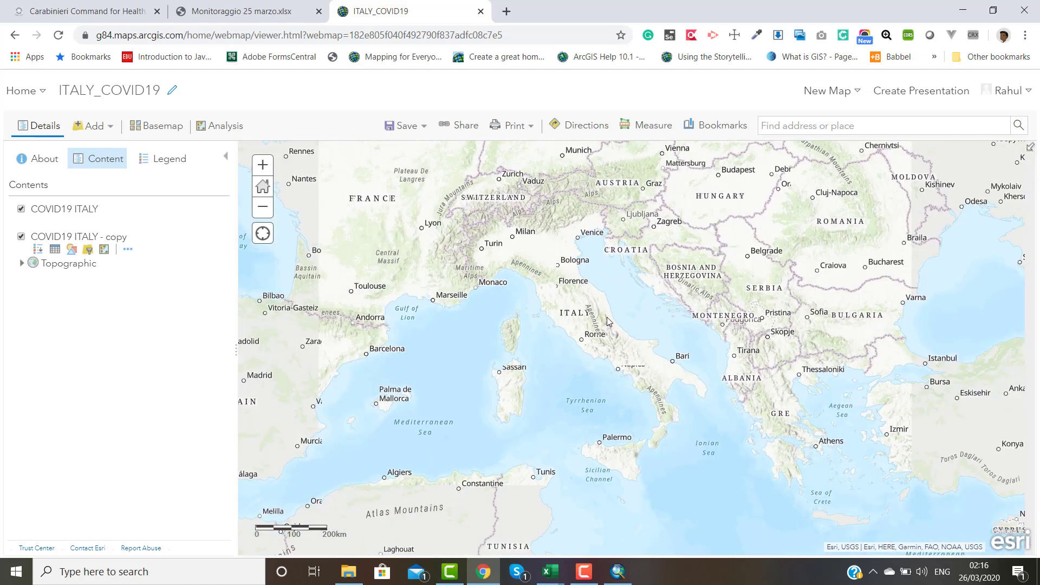
scroll(613, 319, up, 2)
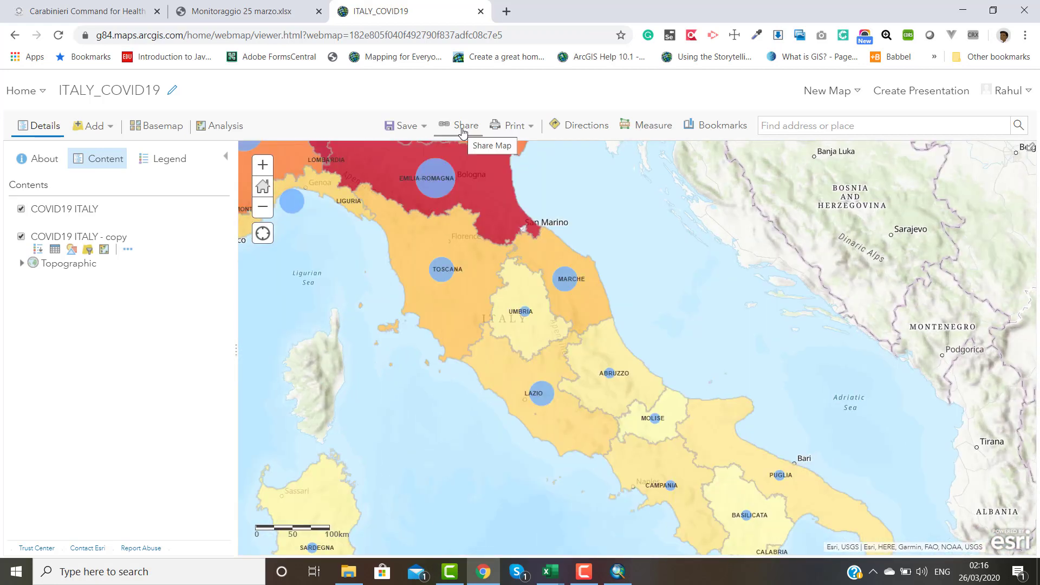
click(464, 127)
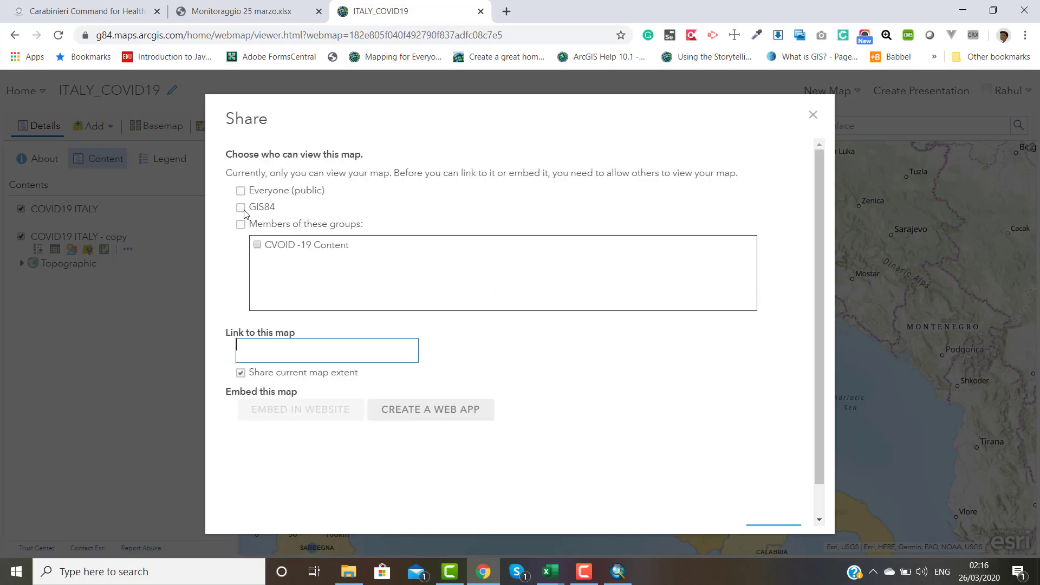
click(240, 208)
click(258, 247)
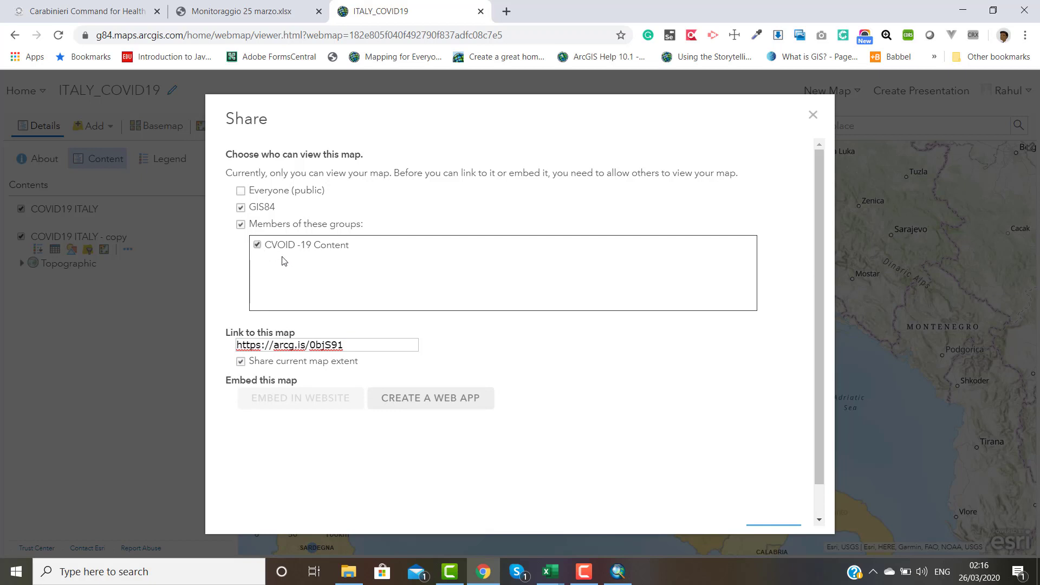
click(240, 190)
click(555, 409)
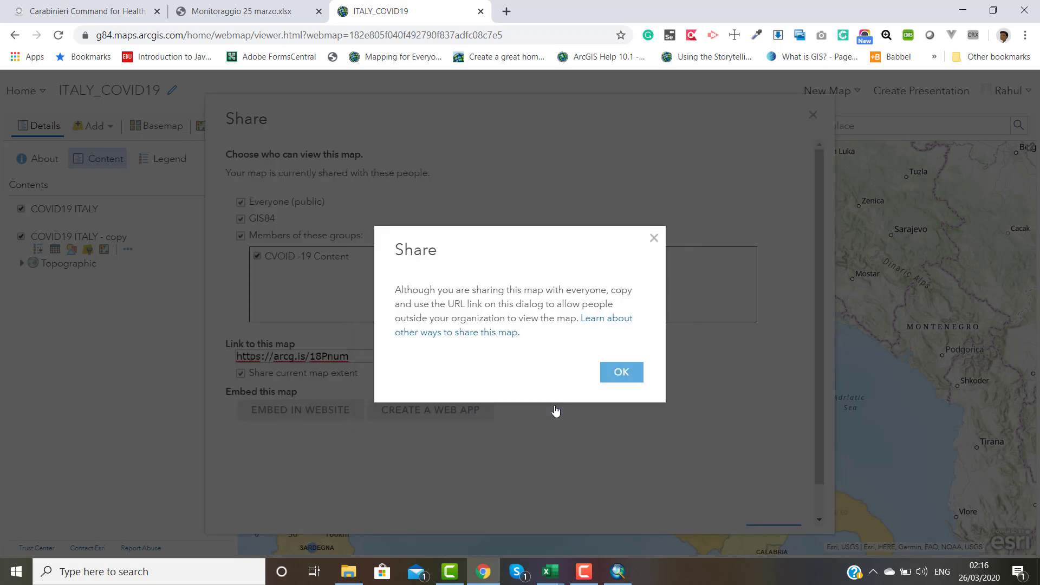
click(620, 377)
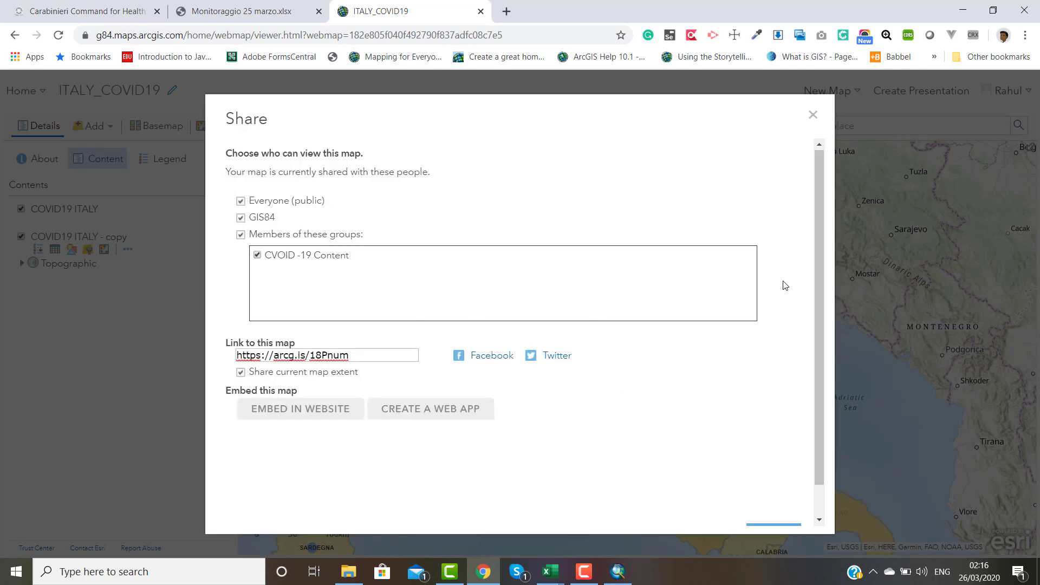
scroll(782, 284, down, 2)
click(777, 500)
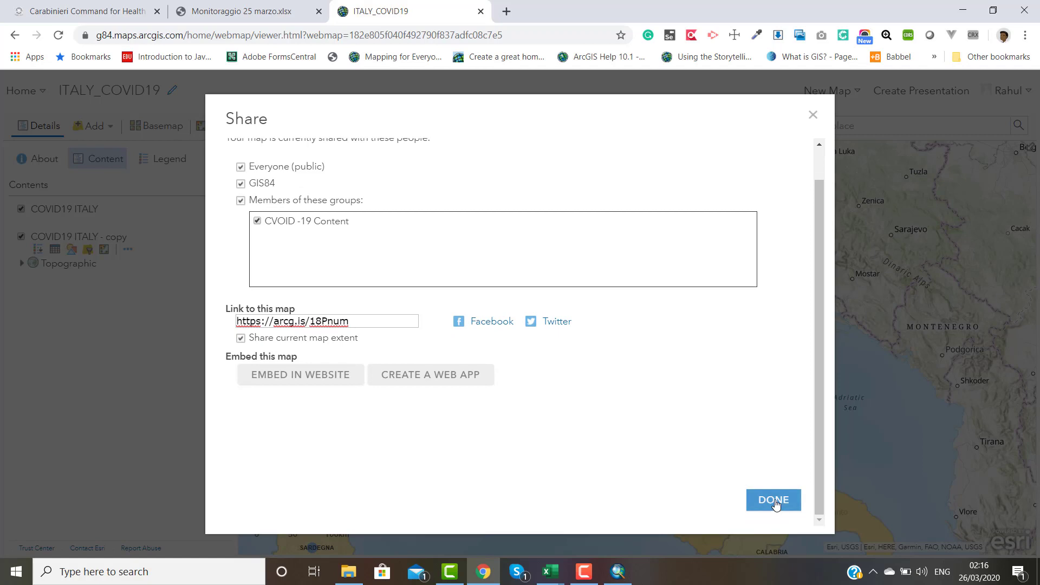
scroll(591, 353, down, 1)
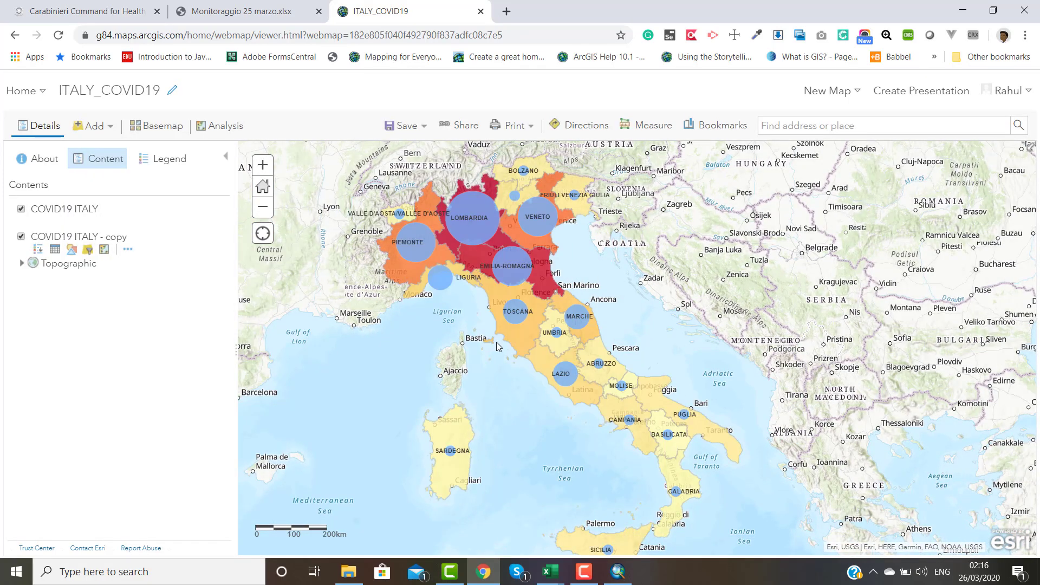
Go to the Content page from the Home menu in the header.
click(41, 92)
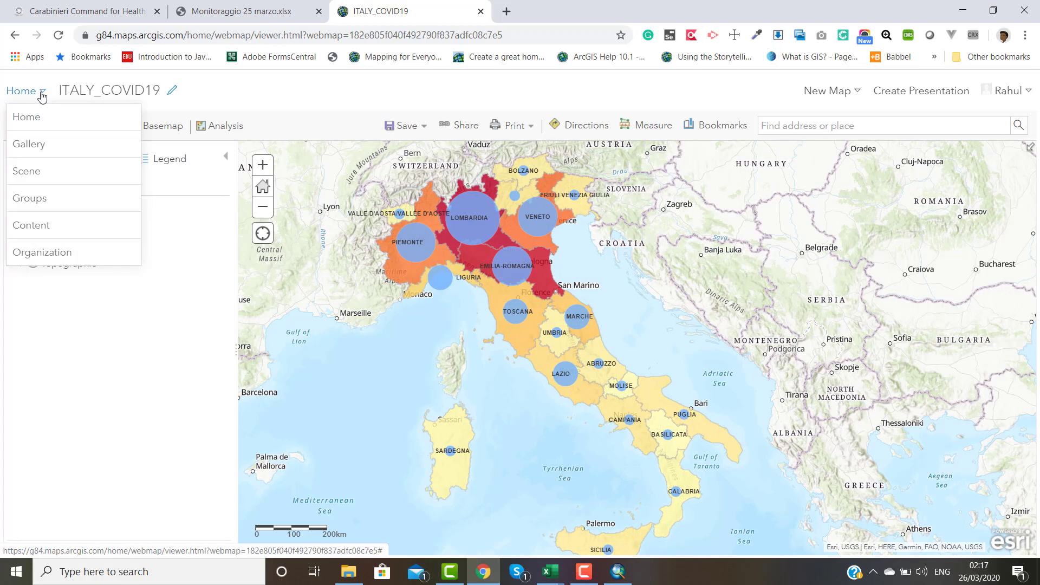
click(39, 230)
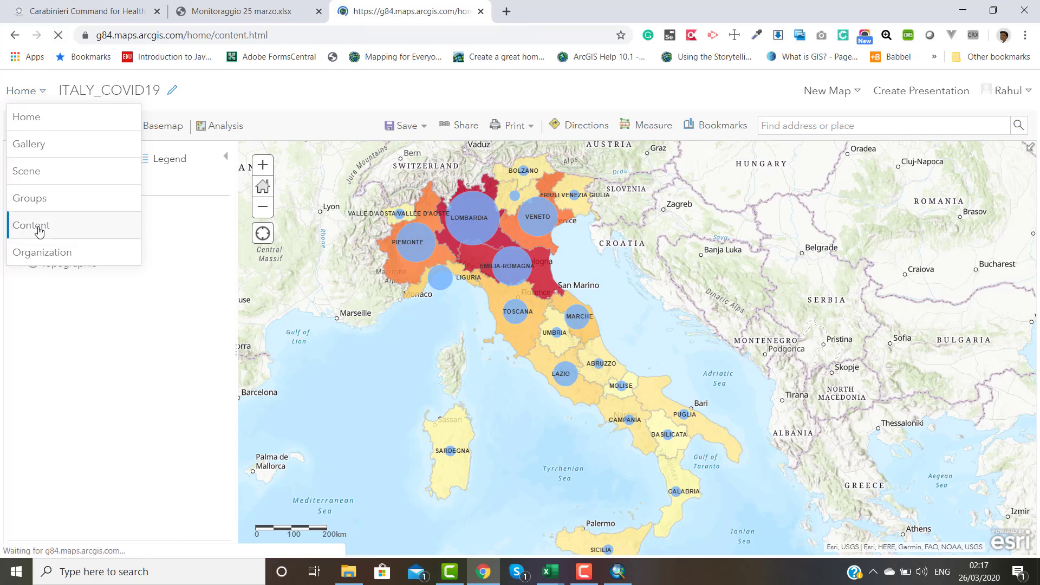